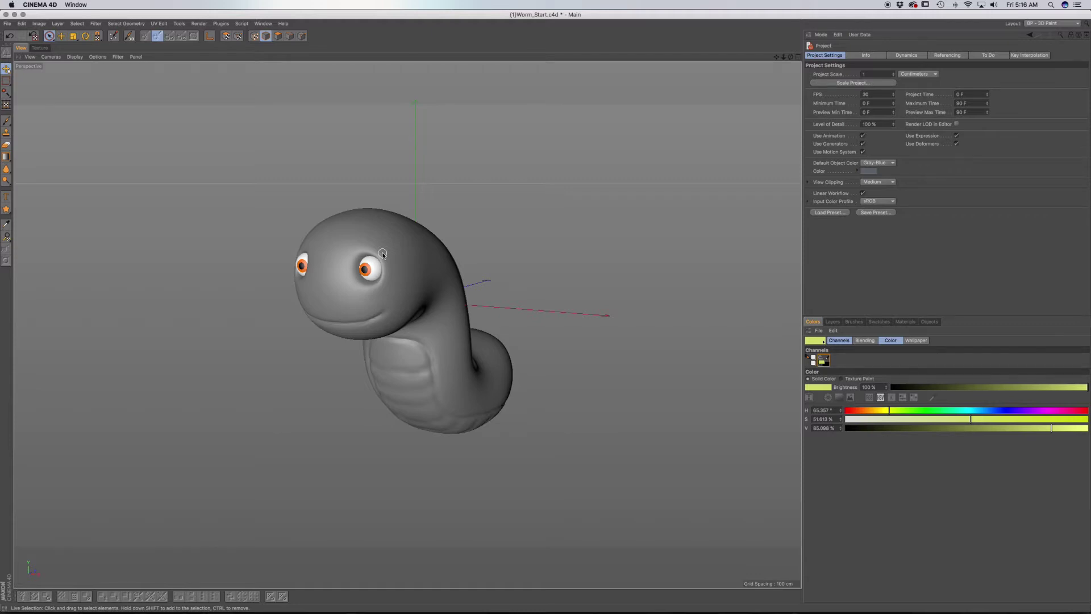
# Open the Colors.psd palette image from the Projection Painting project folder
pyautogui.press('super+o')
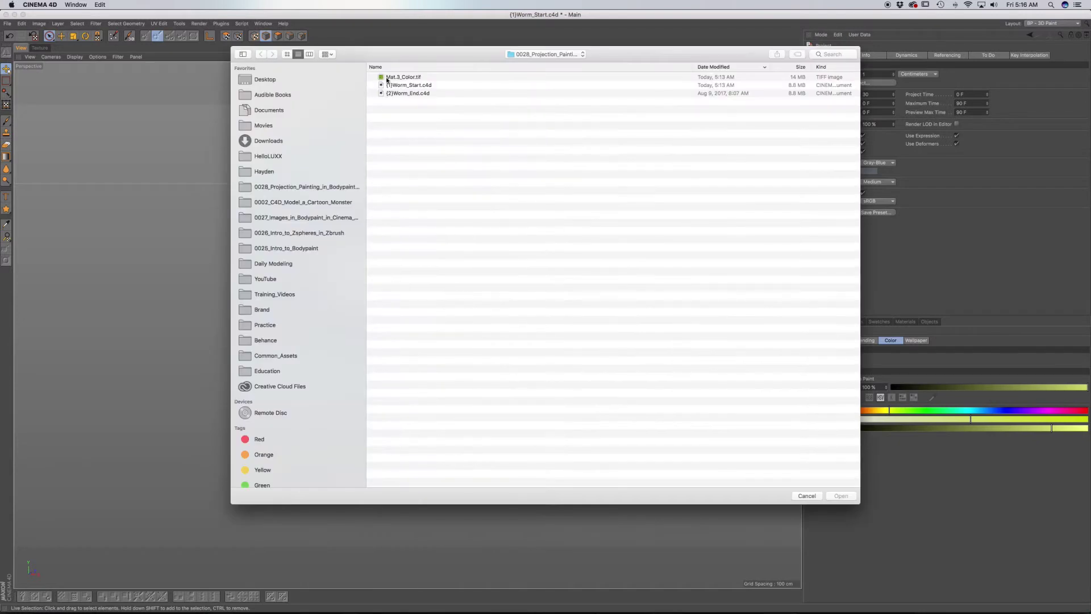
pyautogui.click(521, 55)
pyautogui.click(534, 68)
pyautogui.doubleClick(445, 85)
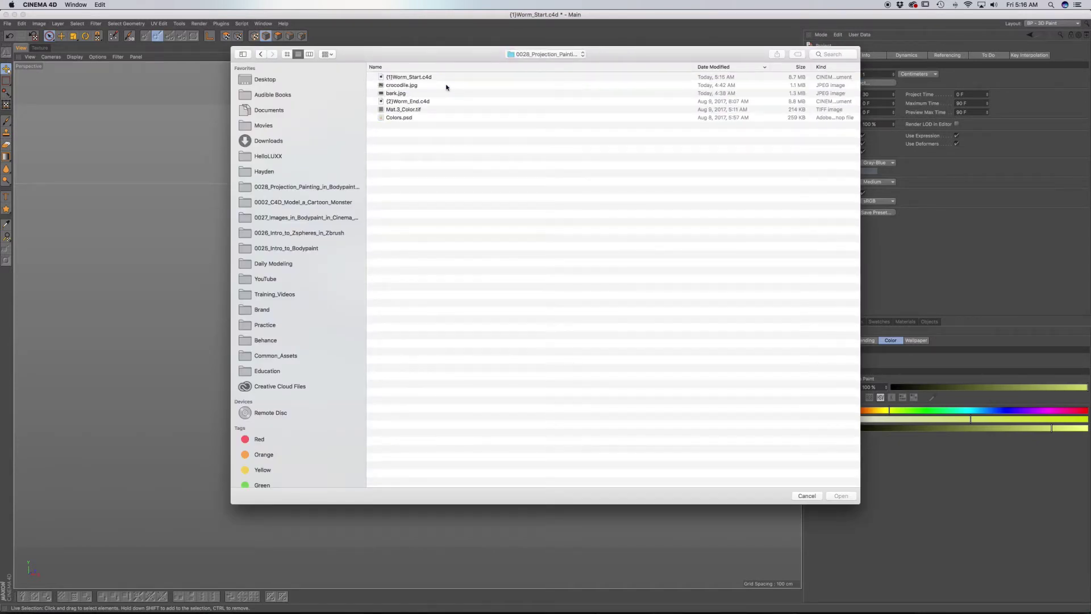
pyautogui.doubleClick(413, 119)
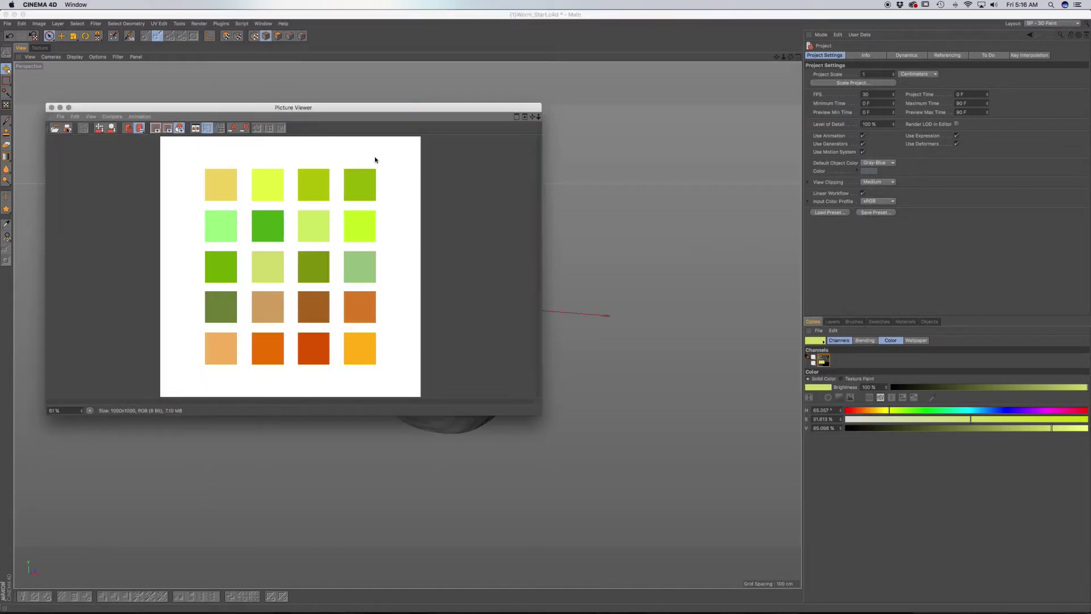
# Dock the Picture Viewer with the color palette above the Colors manager so its swatches stay accessible
pyautogui.moveTo(176, 109); pyautogui.dragTo(428, 140)
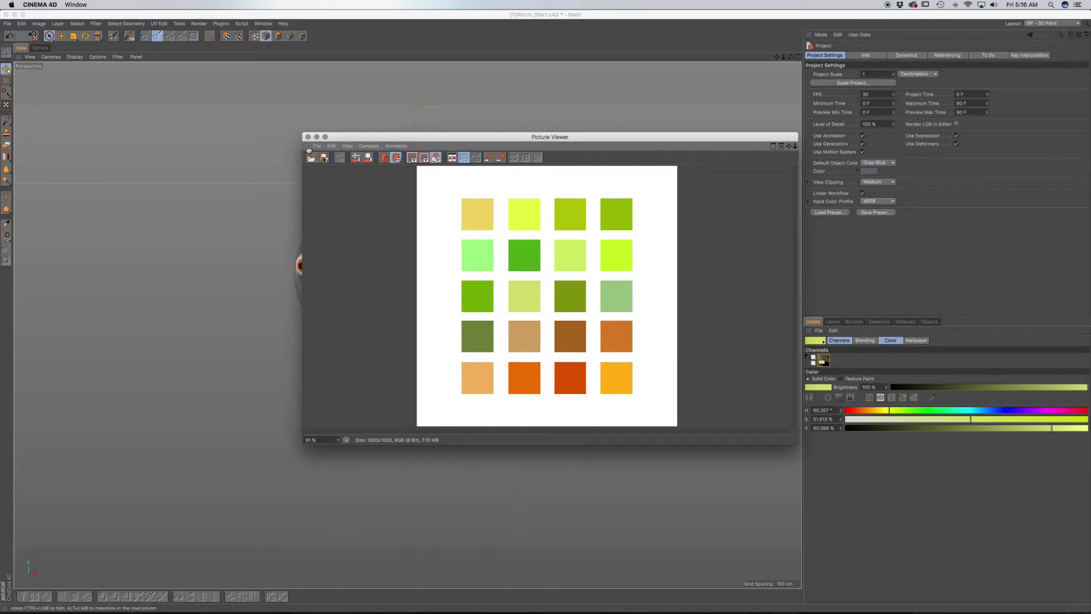
pyautogui.moveTo(308, 149); pyautogui.dragTo(821, 313)
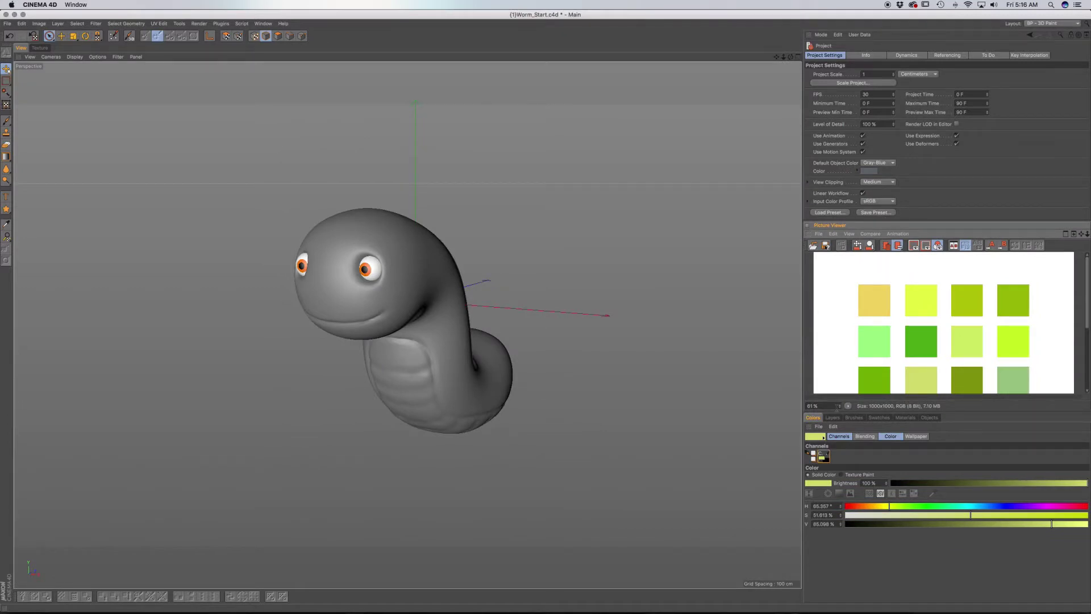
pyautogui.moveTo(839, 410); pyautogui.dragTo(839, 410)
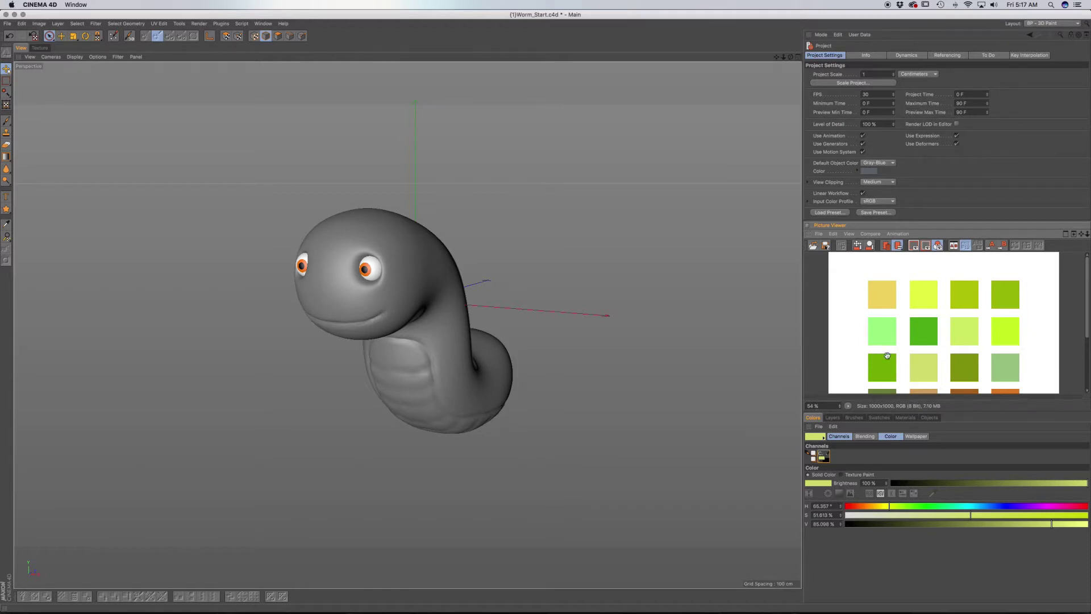
pyautogui.scroll(-3, 887, 356)
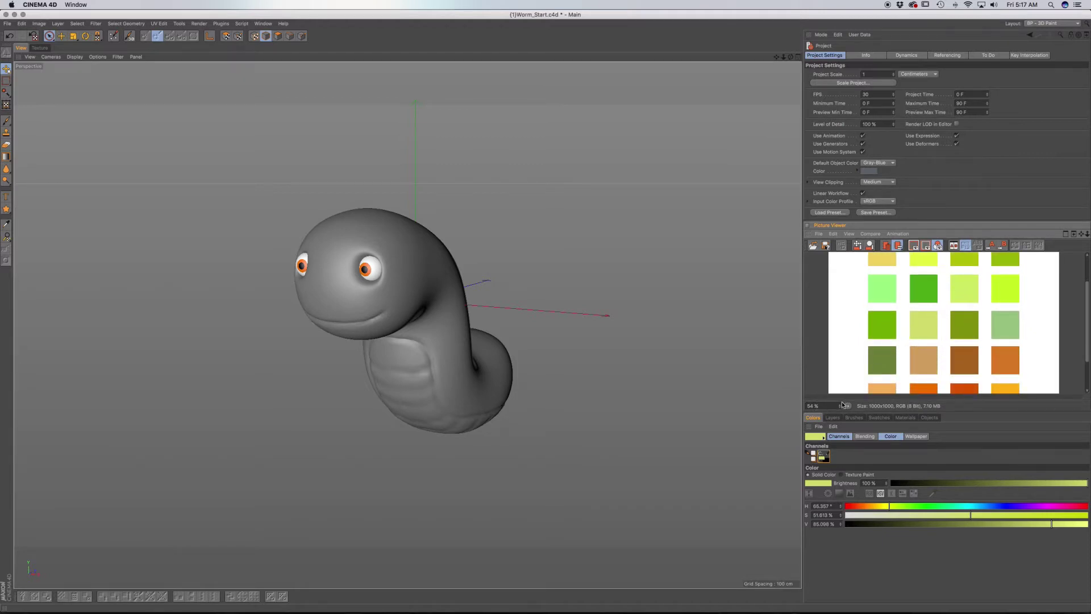
pyautogui.scroll(1, 912, 317)
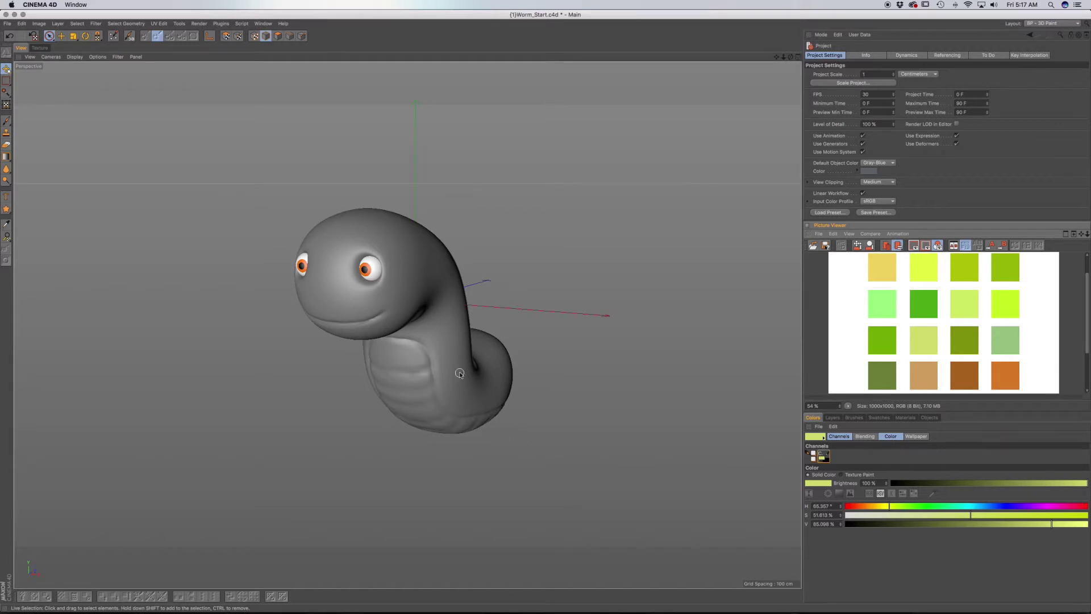
# Select the Worm object, activate its Mat.3 material for painting, and show that texture's layers
pyautogui.click(927, 417)
pyautogui.click(827, 444)
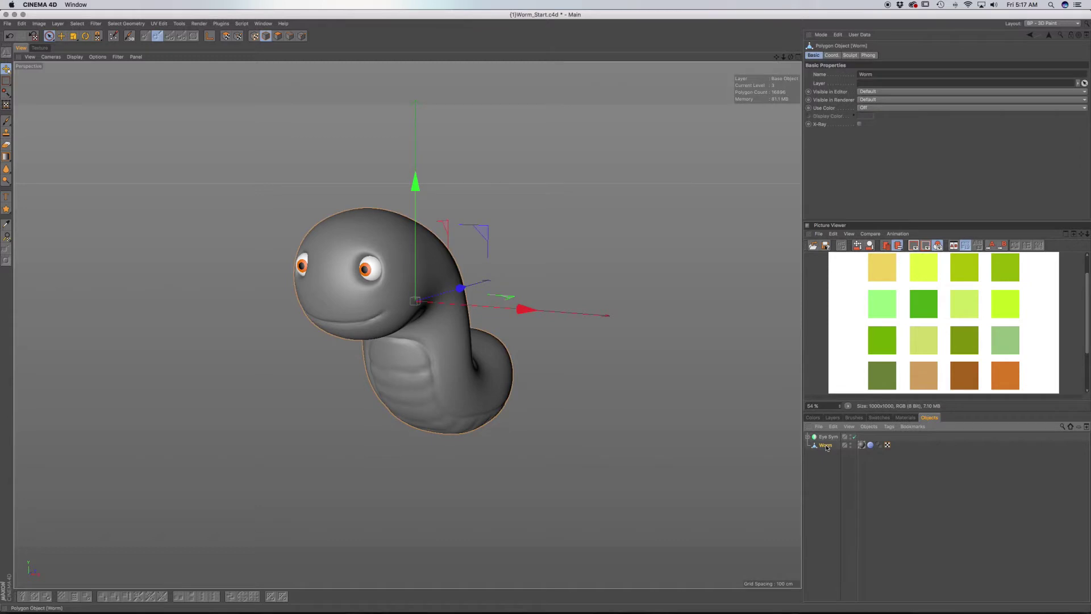
pyautogui.click(907, 417)
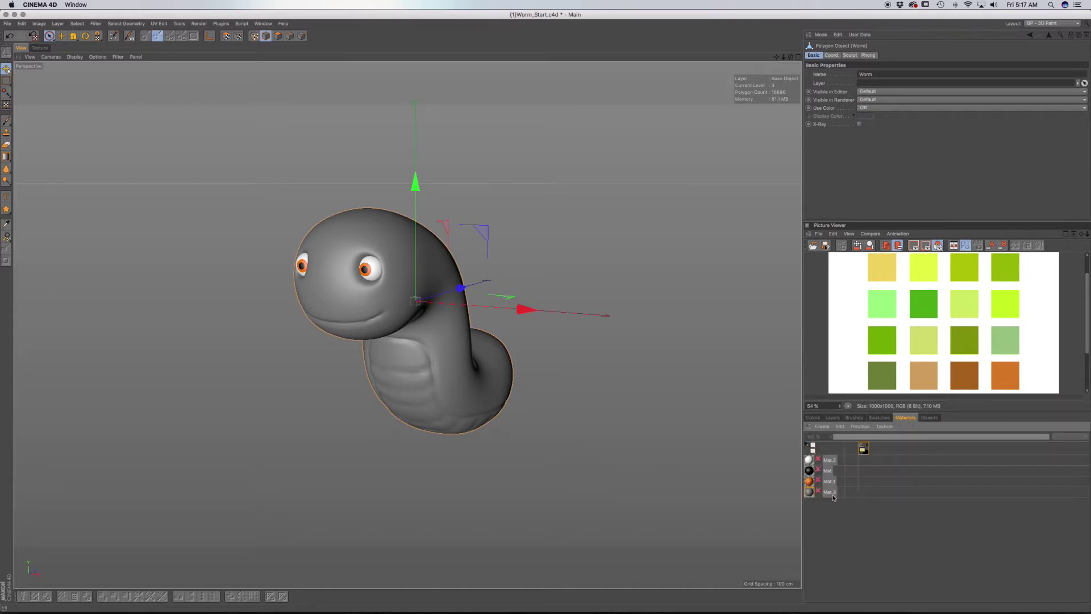
pyautogui.click(809, 492)
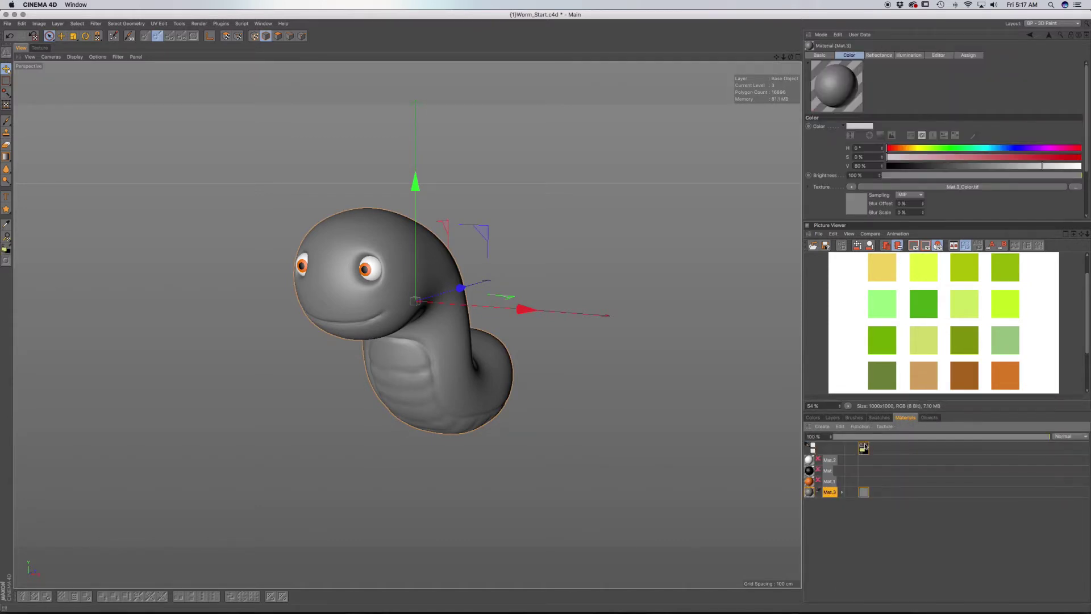
pyautogui.click(831, 418)
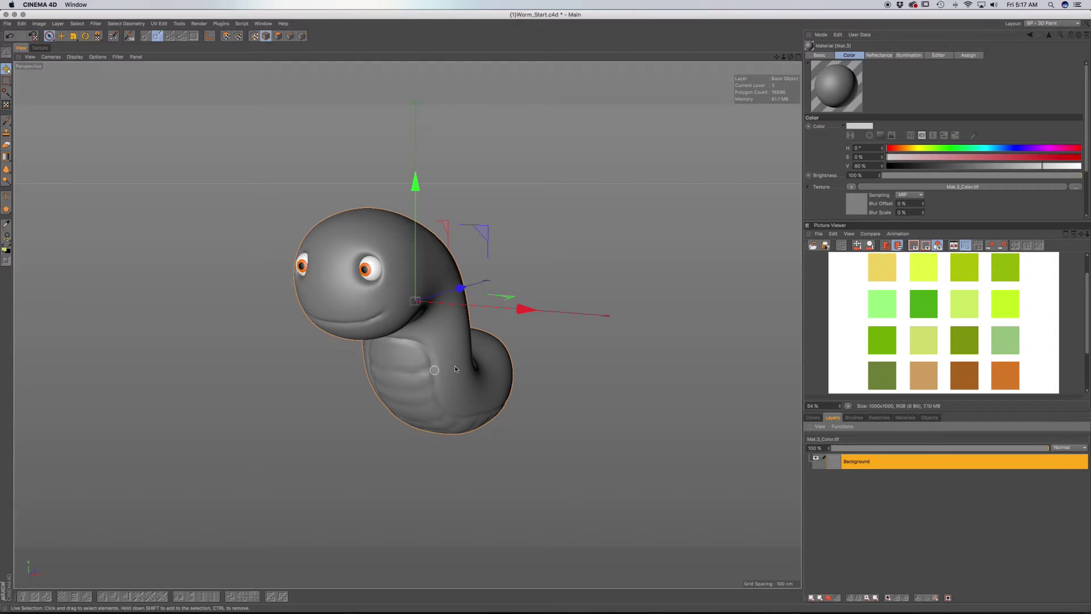
# Sample the green swatch in the palette's third row, first column, and fill the Background layer with it
pyautogui.click(812, 418)
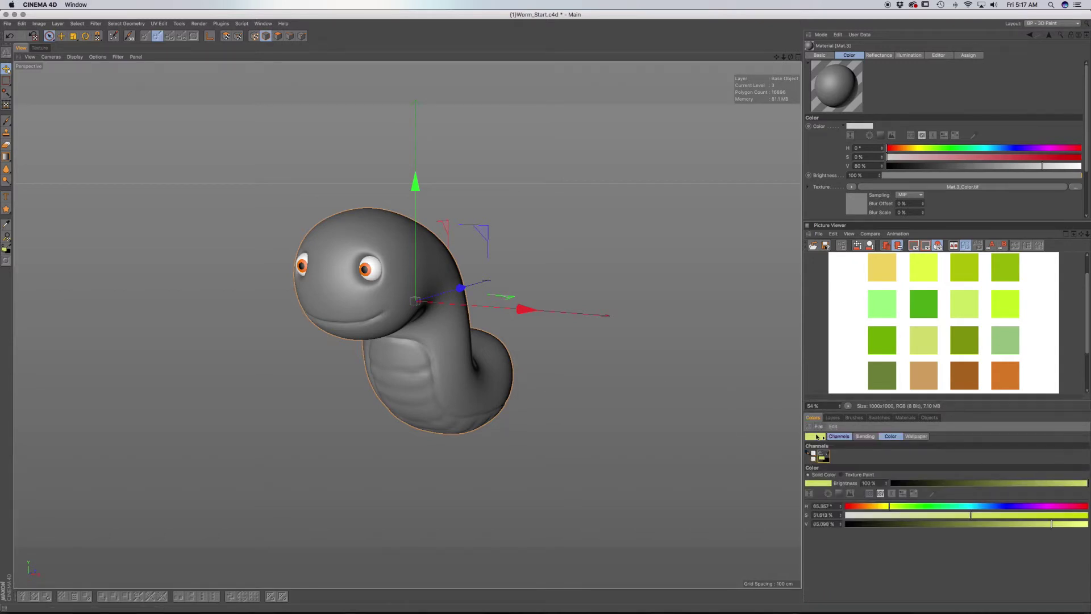
pyautogui.click(933, 495)
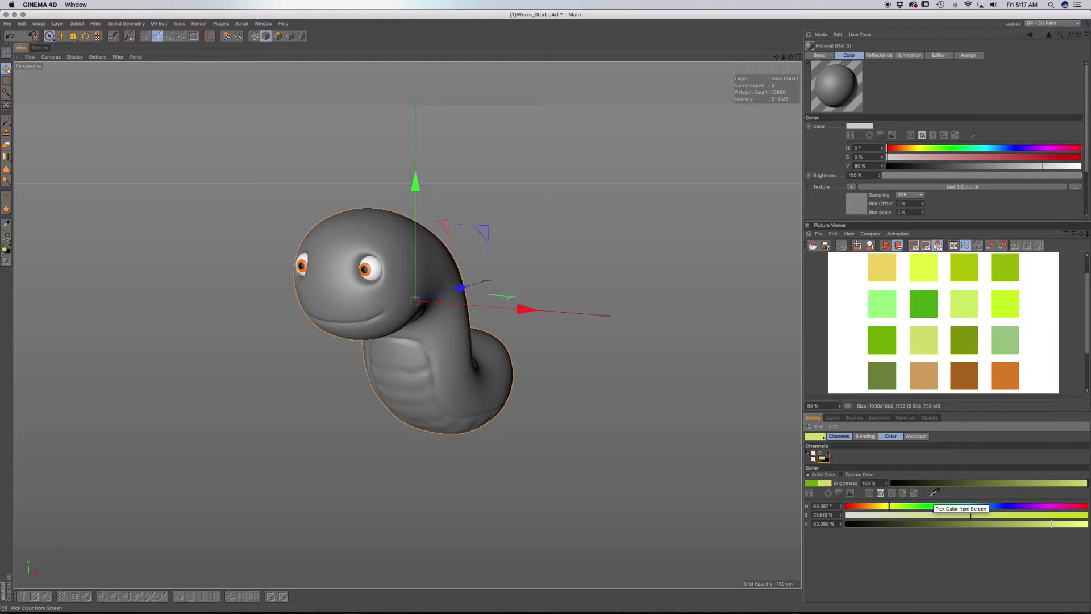
pyautogui.click(933, 494)
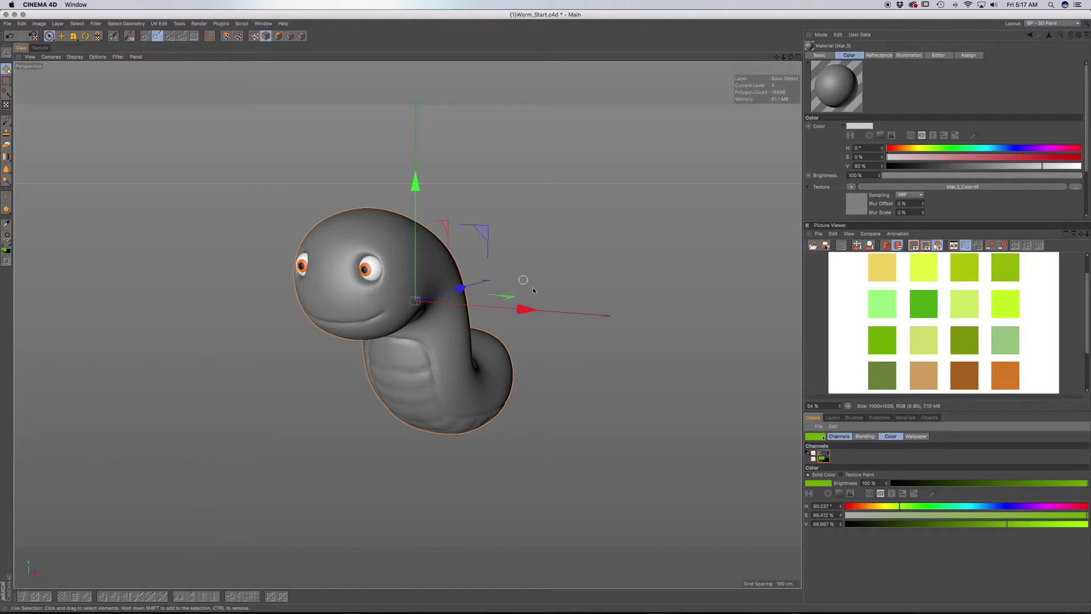
pyautogui.click(829, 419)
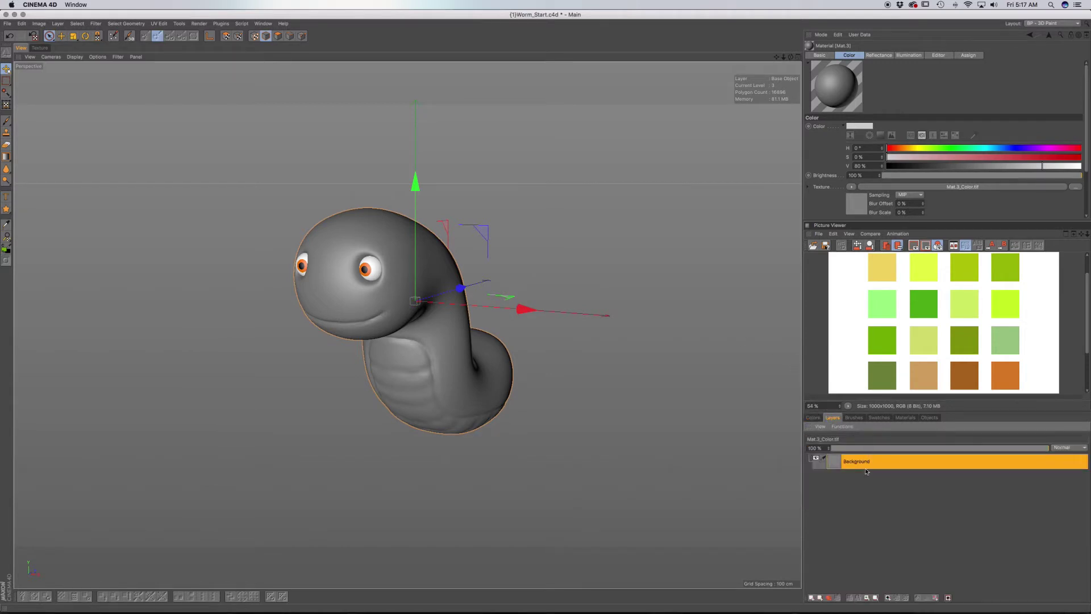
pyautogui.click(6, 158)
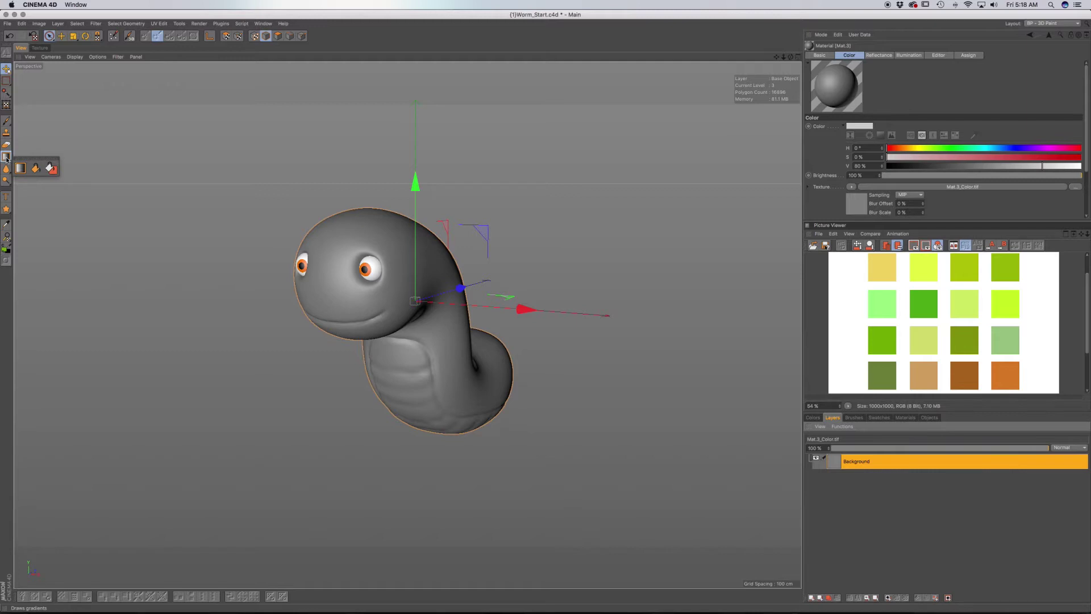
pyautogui.click(51, 169)
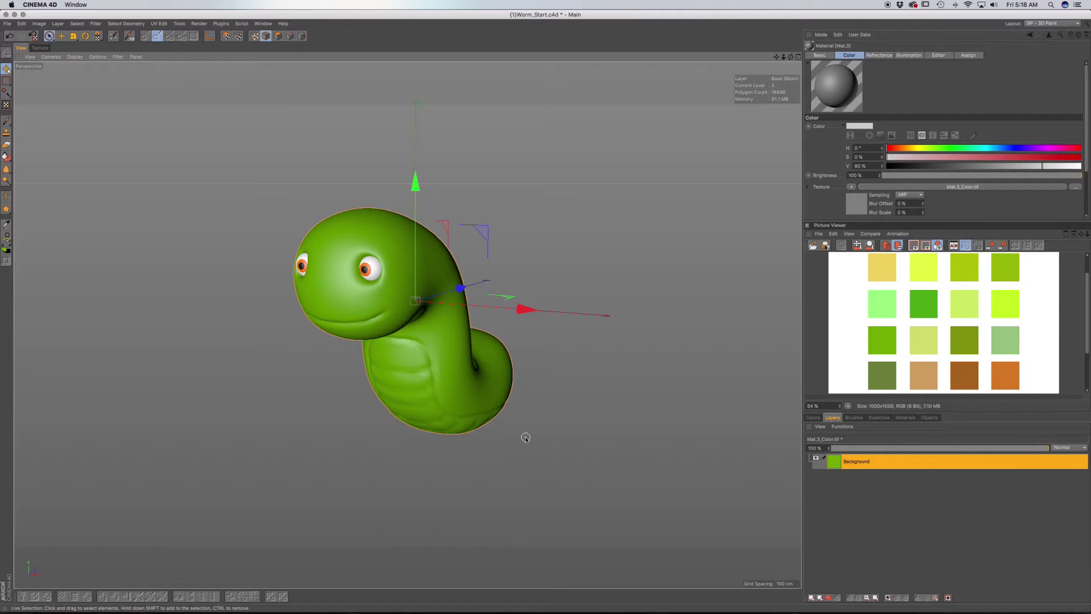
# Add a new layer above Background in the Mat.3_Color.tif texture and activate the paint brush
pyautogui.moveTo(446, 398)
pyautogui.keyDown('alt'); pyautogui.mouseDown()
pyautogui.moveTo(458, 392)
pyautogui.moveTo(472, 409)
pyautogui.moveTo(453, 410)
pyautogui.moveTo(469, 399)
pyautogui.moveTo(461, 399)
pyautogui.mouseUp(); pyautogui.keyUp('alt')
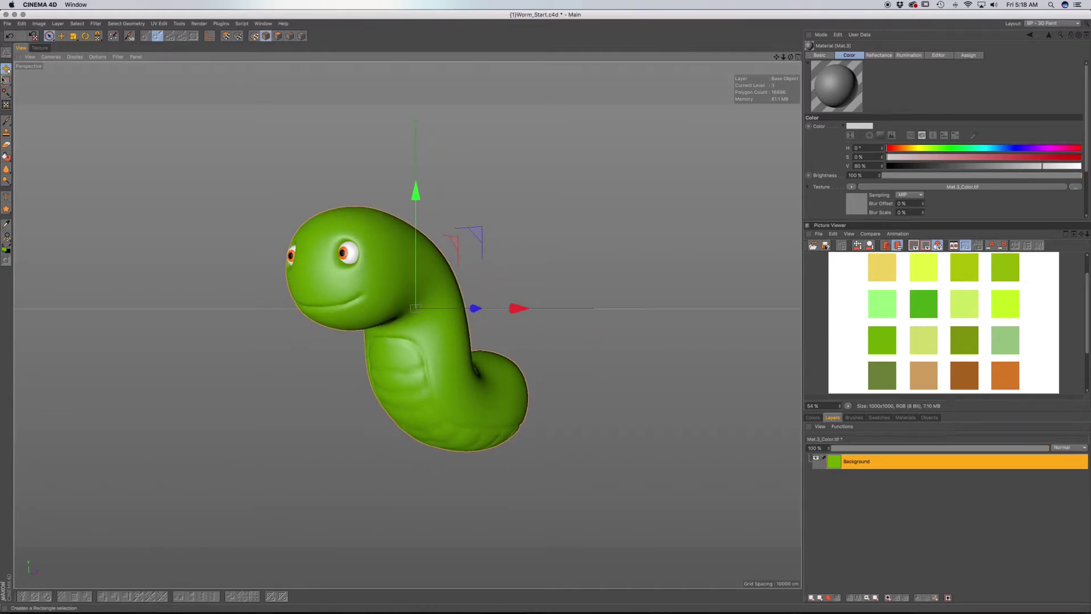
pyautogui.click(811, 597)
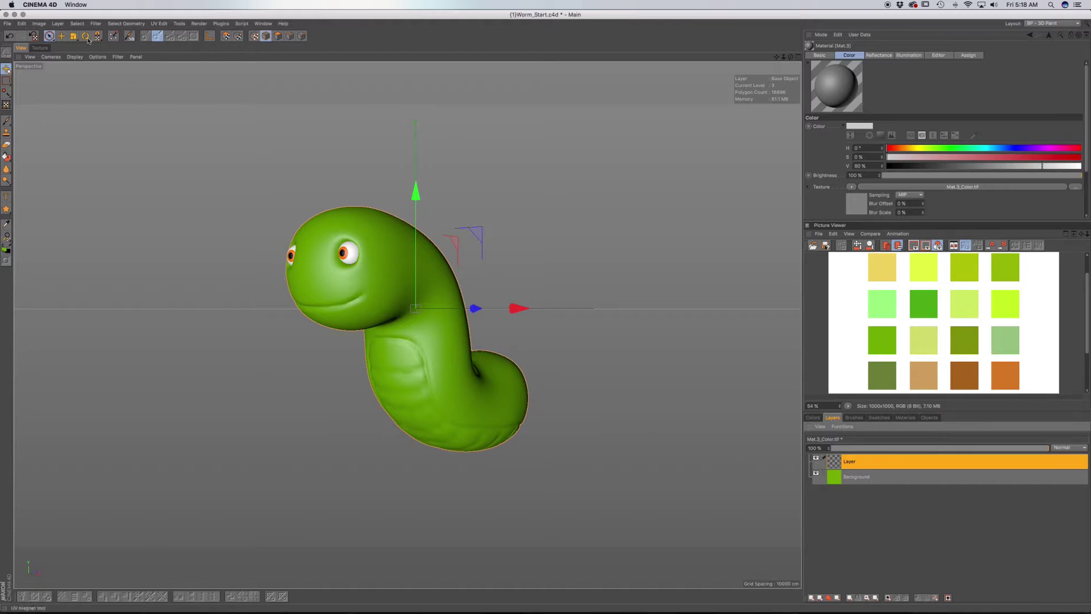
pyautogui.click(7, 121)
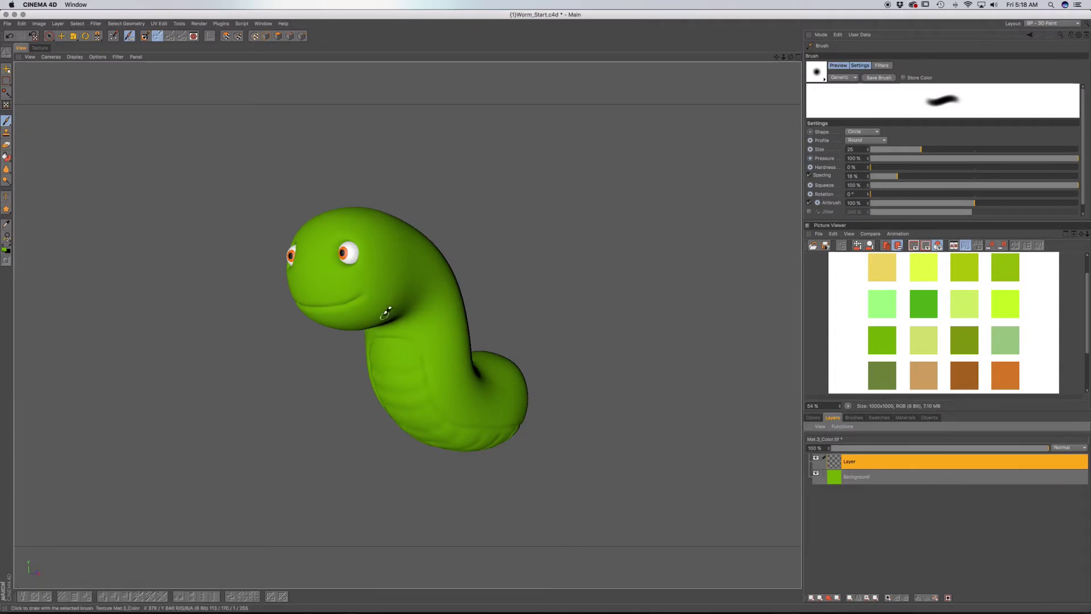
# Enable projection painting for the viewport and deselect the projection plane
pyautogui.click(146, 40)
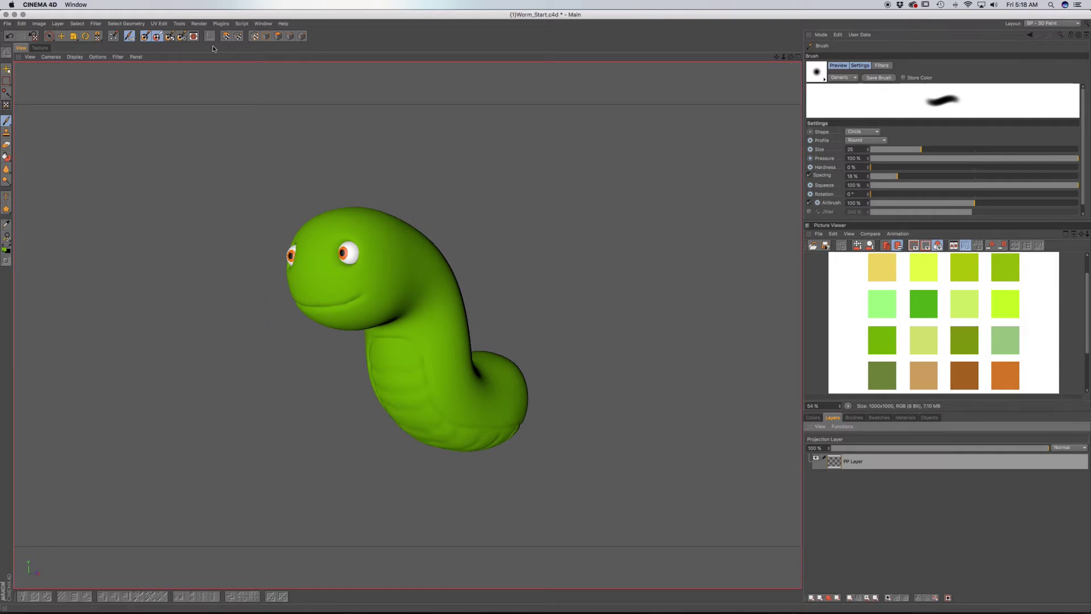
pyautogui.click(146, 37)
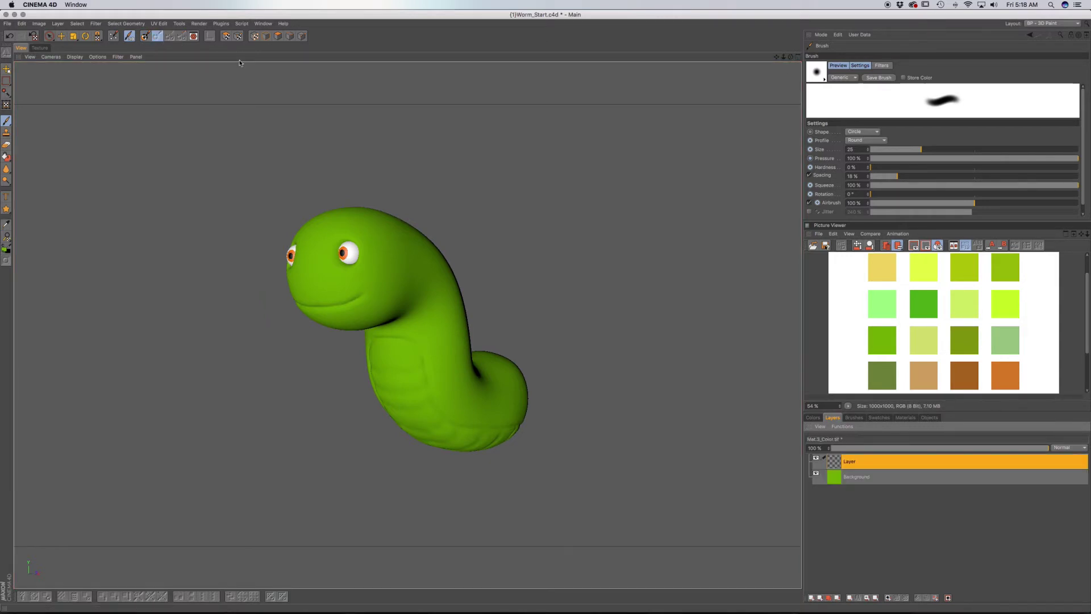
pyautogui.click(144, 37)
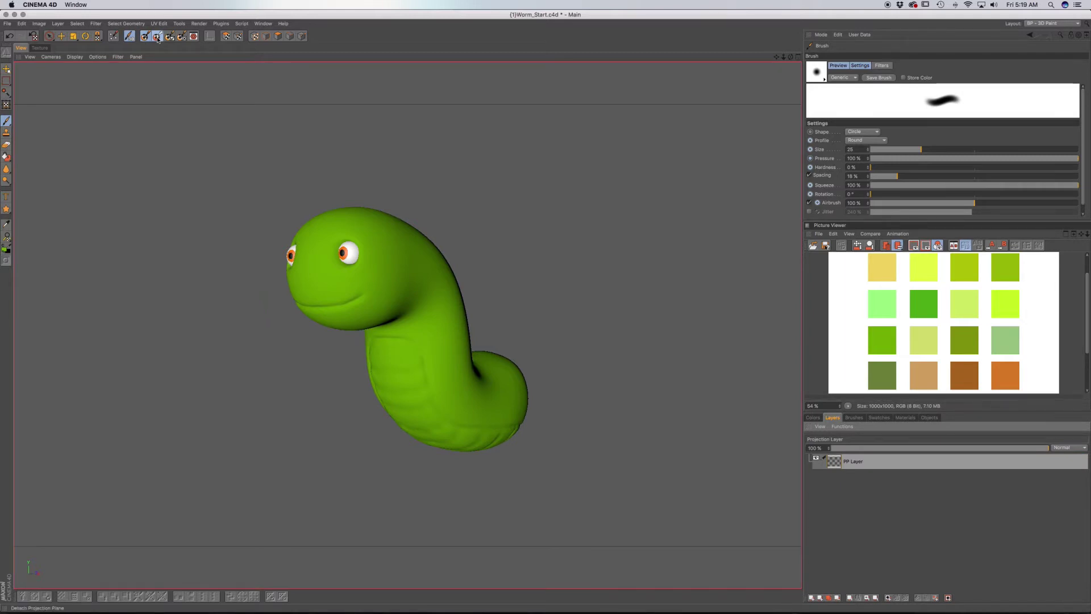
pyautogui.click(158, 38)
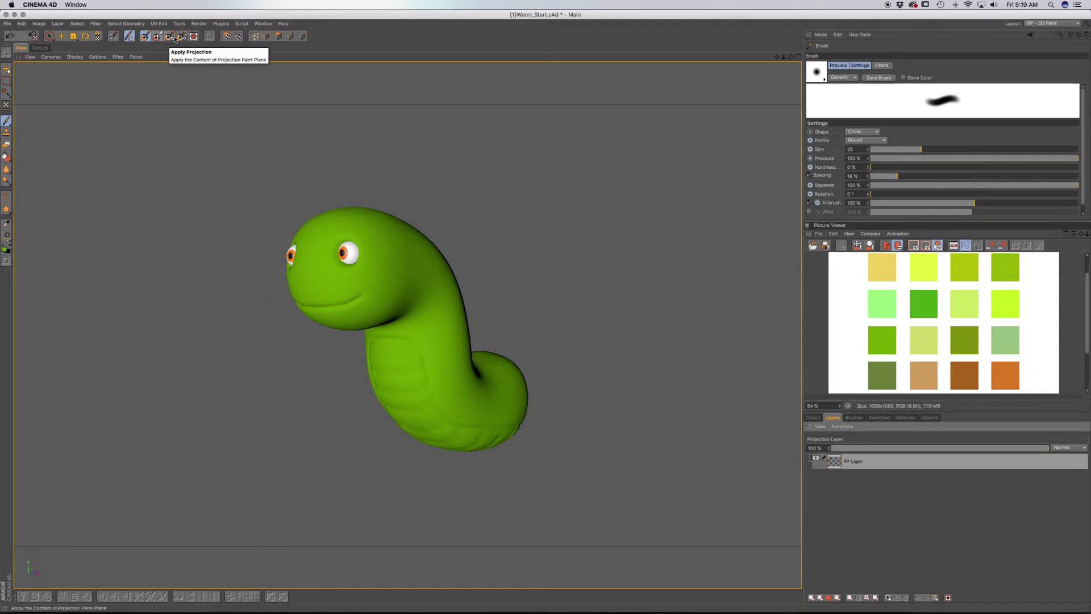
pyautogui.click(168, 37)
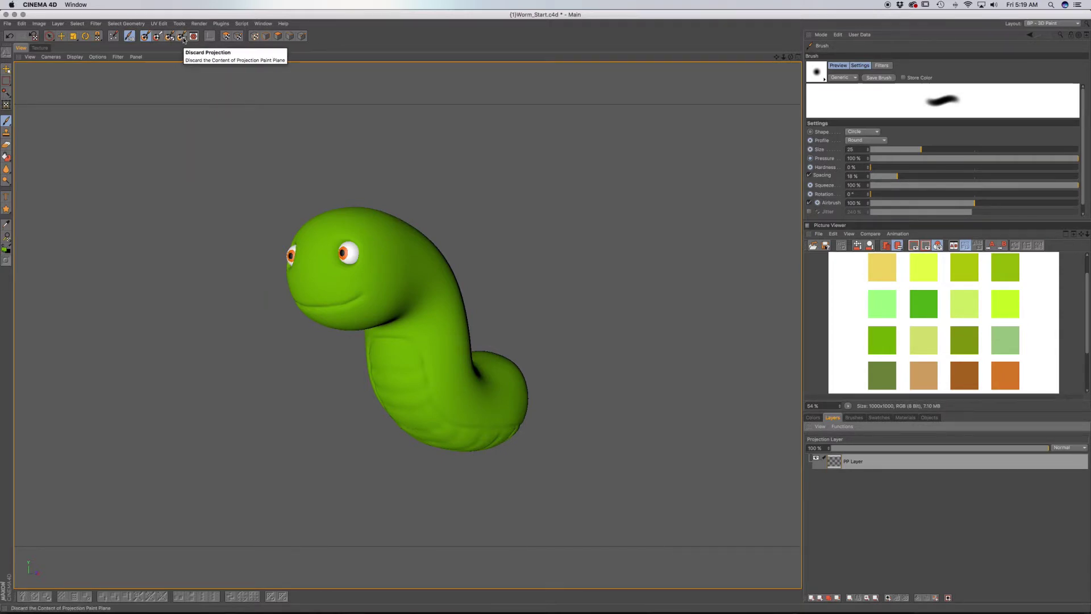
pyautogui.click(145, 37)
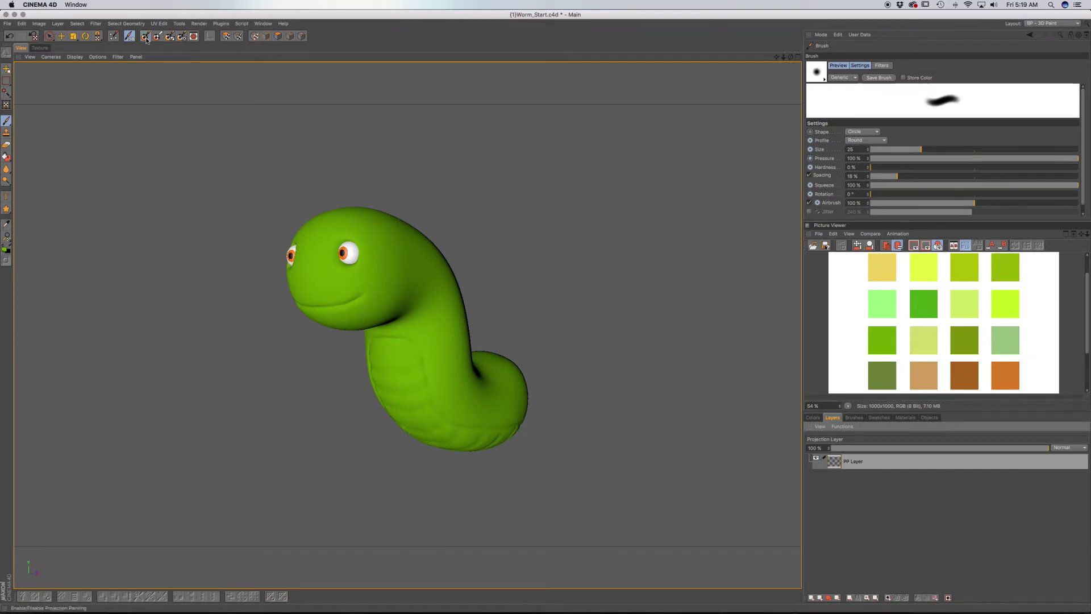
pyautogui.click(145, 39)
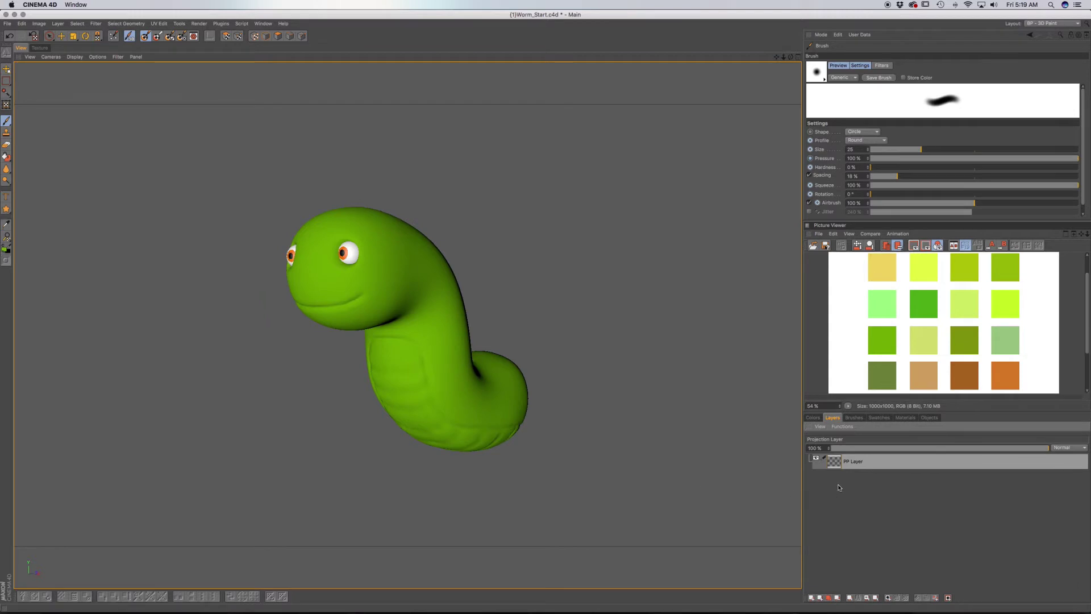
# Select the PP Layer and sample the pale yellow-green swatch in the palette's third row, second column
pyautogui.click(834, 467)
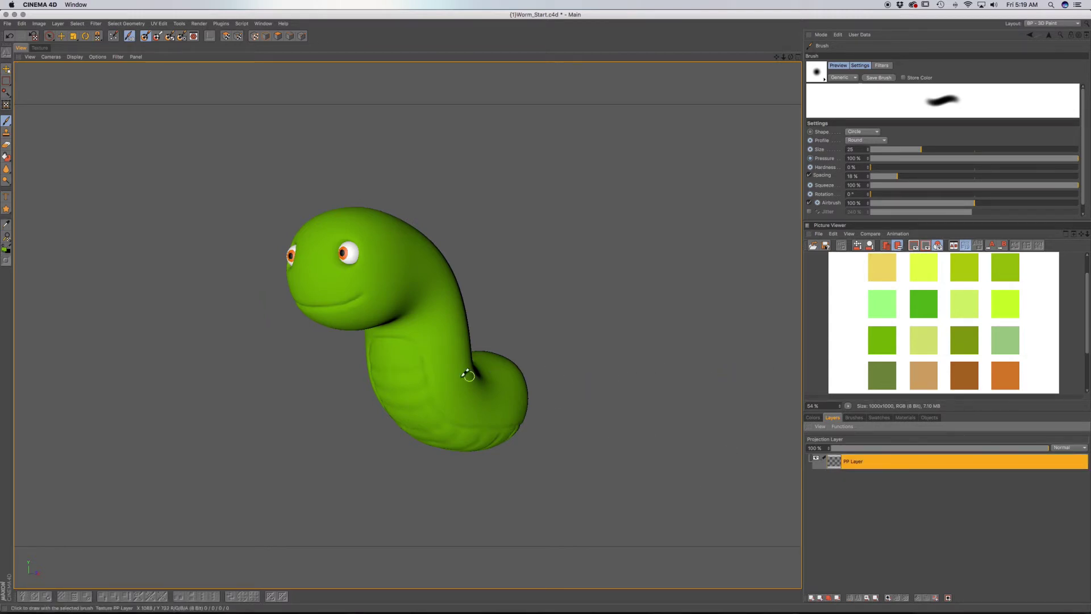
pyautogui.click(814, 417)
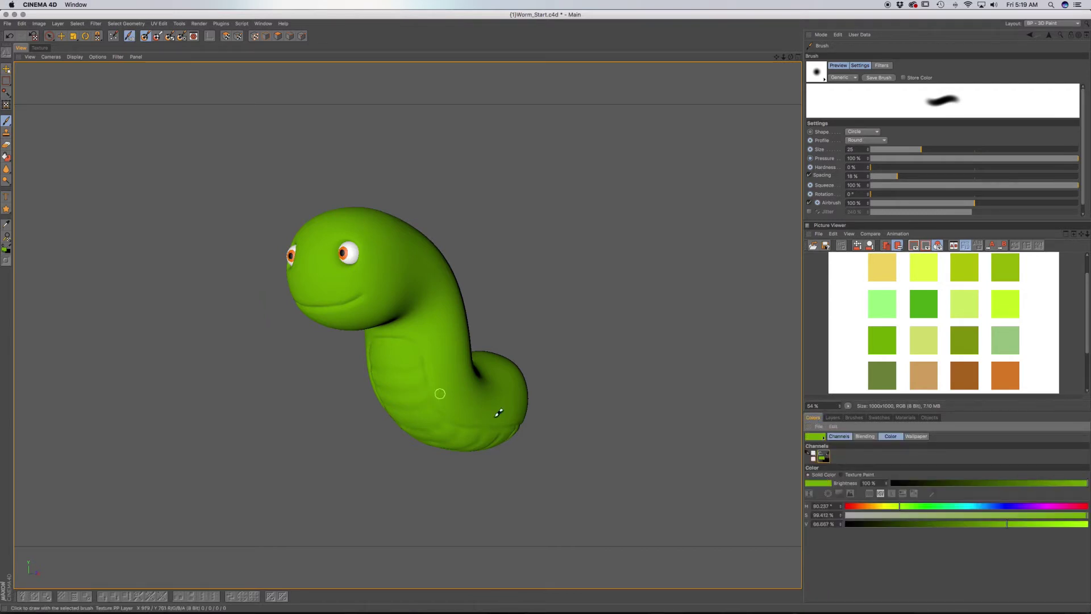
pyautogui.click(932, 493)
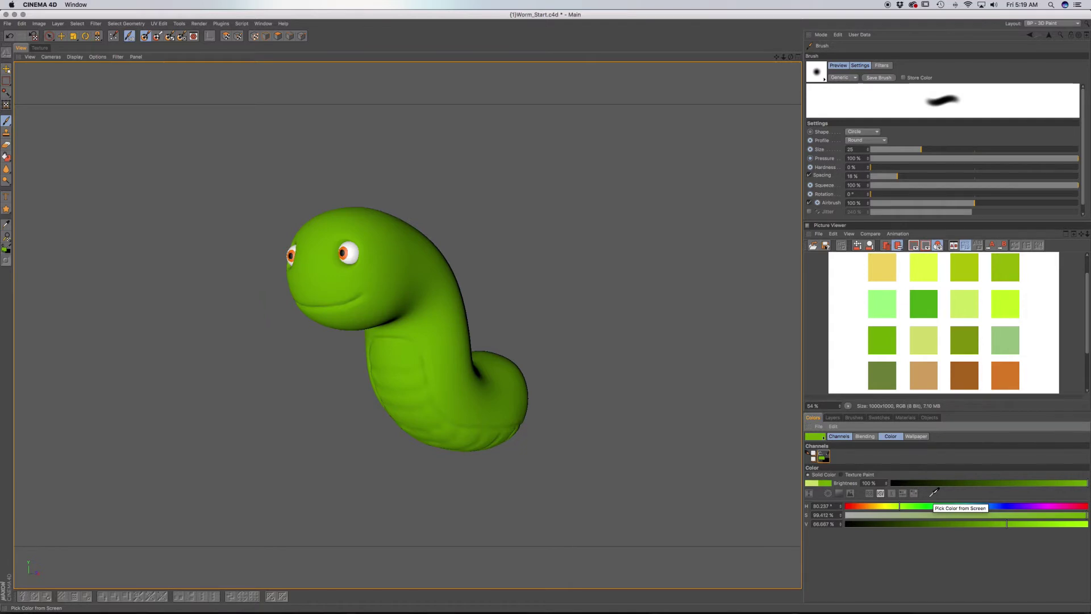
pyautogui.click(932, 493)
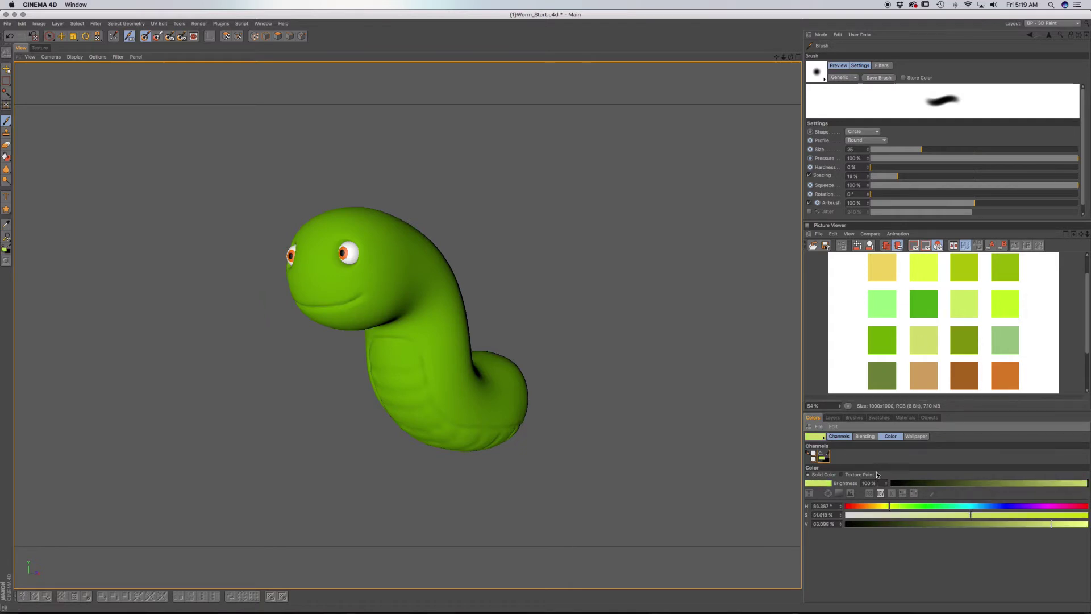
# Paint a single pale yellow-green dab on the worm's belly on the PP Layer and inspect it from other angles
pyautogui.click(833, 418)
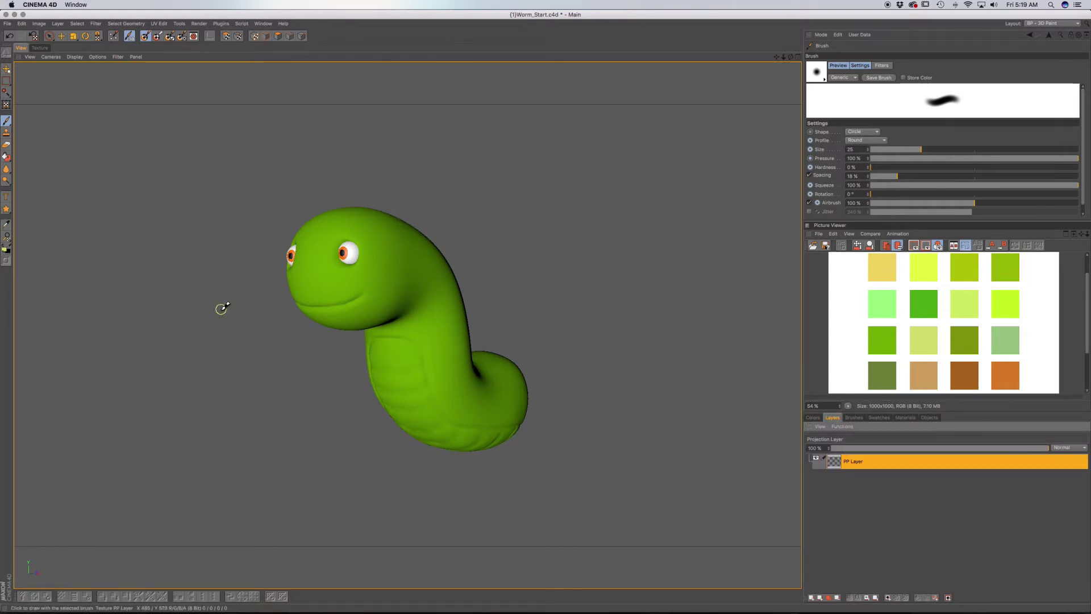
pyautogui.click(407, 379)
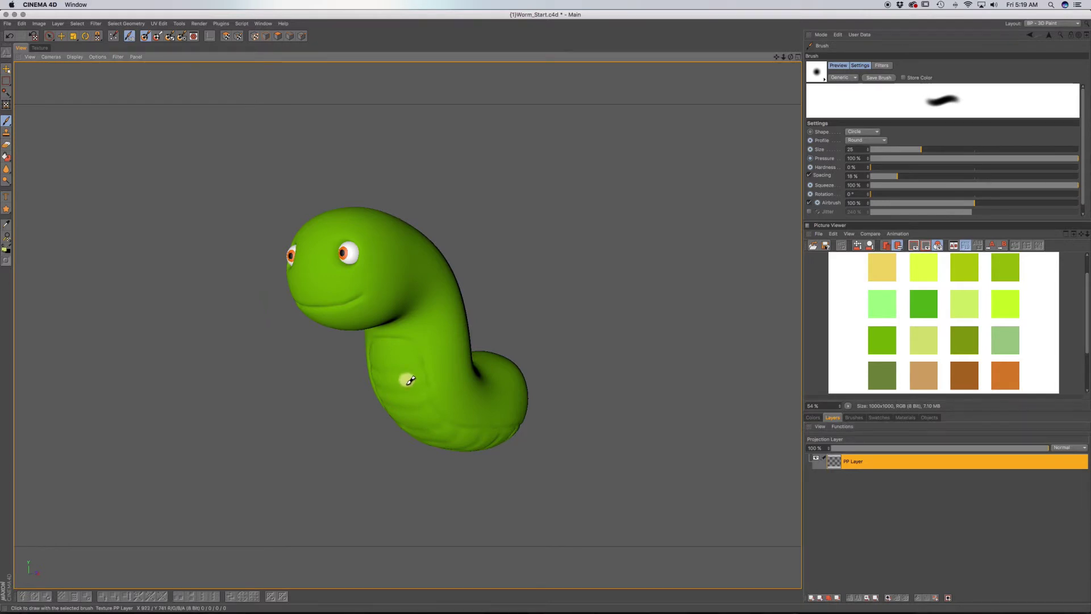
pyautogui.keyDown('alt'); pyautogui.moveTo(444, 409); pyautogui.dragTo(499, 398); pyautogui.keyUp('alt')
pyautogui.moveTo(418, 407)
pyautogui.keyDown('alt'); pyautogui.mouseDown()
pyautogui.moveTo(450, 424)
pyautogui.moveTo(422, 386)
pyautogui.moveTo(400, 398)
pyautogui.moveTo(335, 390)
pyautogui.moveTo(328, 400)
pyautogui.mouseUp(); pyautogui.keyUp('alt')
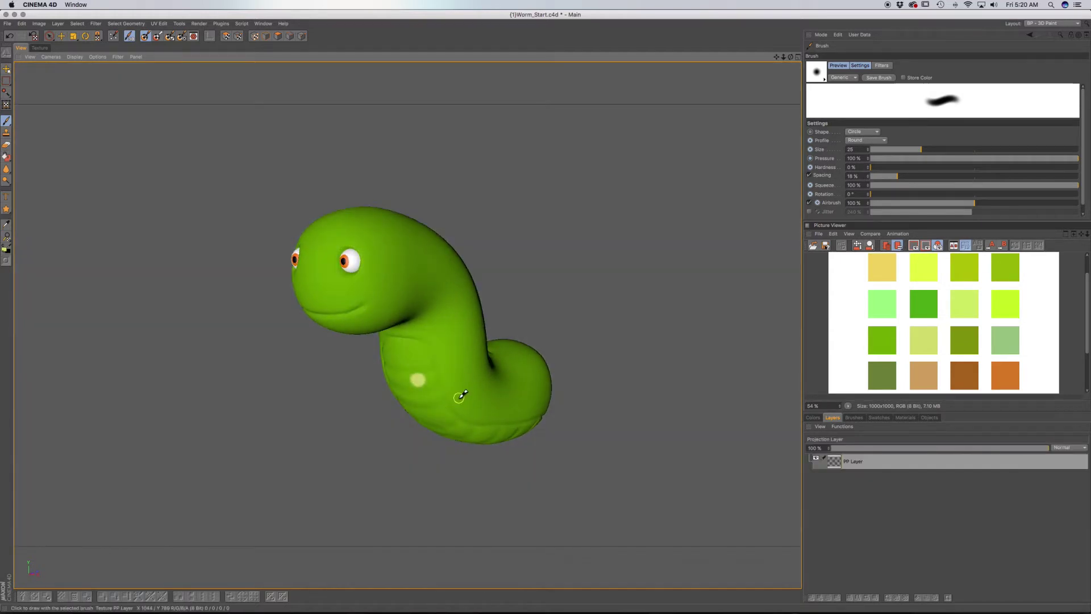
# Select the PP Layer and undo the pale yellow-green dab on the worm's belly
pyautogui.keyDown('alt'); pyautogui.moveTo(458, 390); pyautogui.dragTo(471, 400); pyautogui.keyUp('alt')
pyautogui.click(857, 461)
pyautogui.press('super+z')
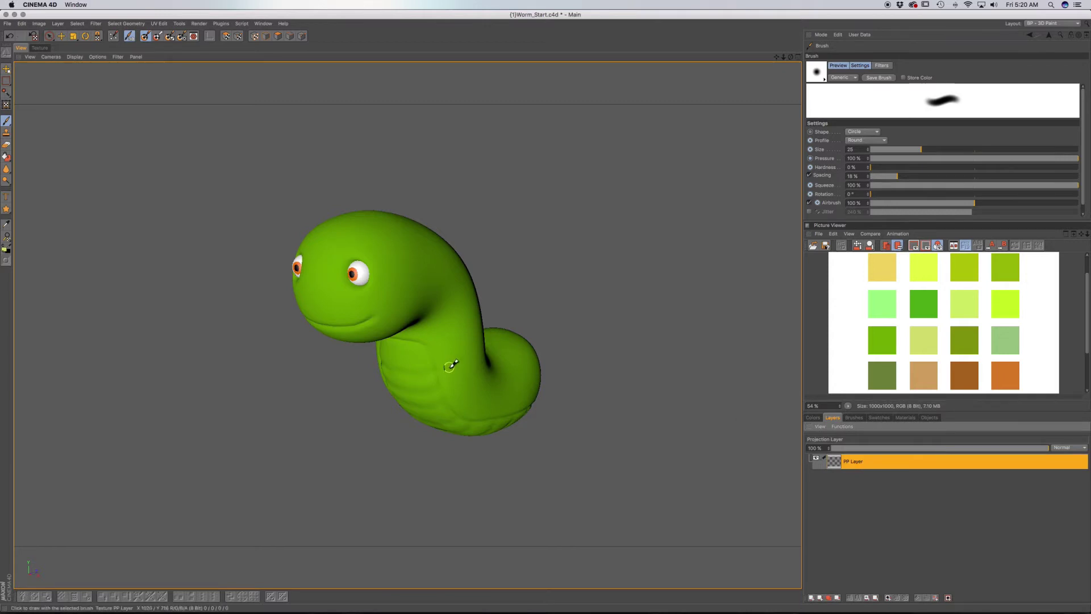
# Try detaching and reattaching the projection plane, and restart projection painting with the plane detached
pyautogui.click(157, 37)
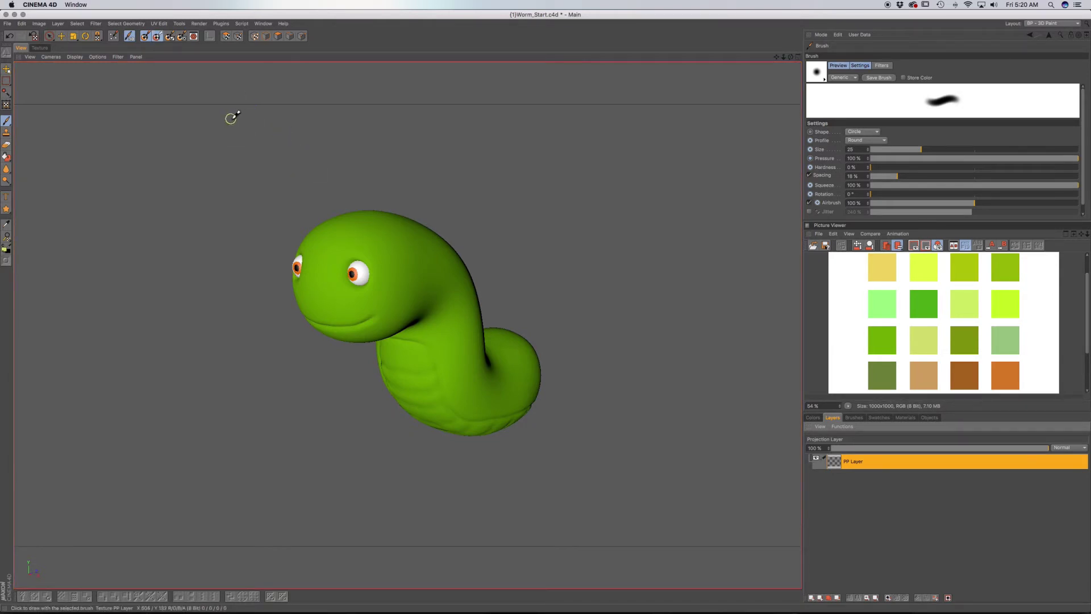
pyautogui.moveTo(410, 389)
pyautogui.keyDown('alt'); pyautogui.mouseDown()
pyautogui.moveTo(443, 395)
pyautogui.moveTo(429, 386)
pyautogui.mouseUp(); pyautogui.keyUp('alt')
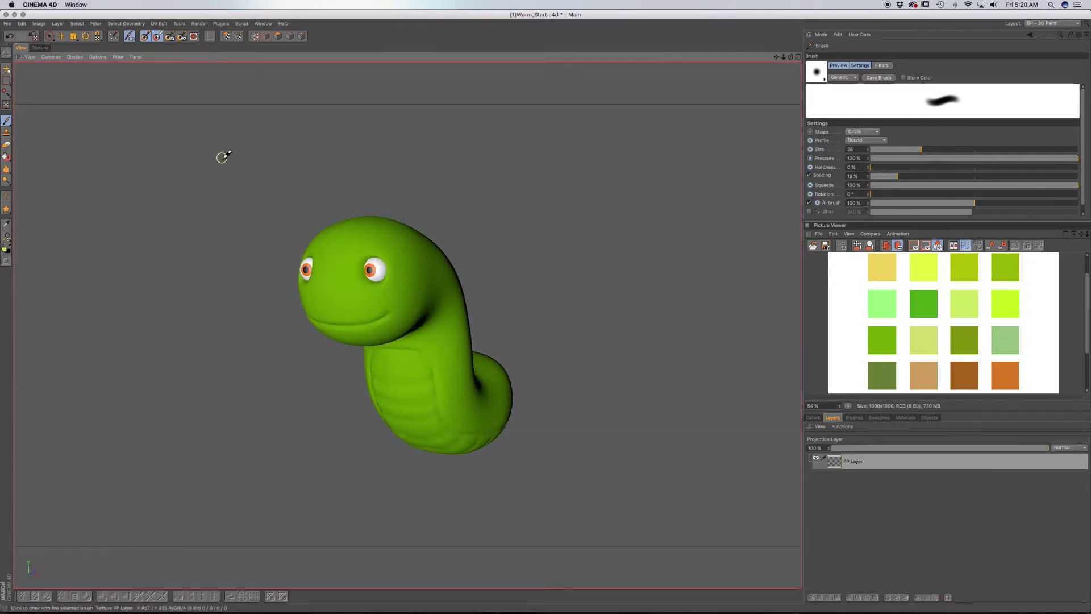
pyautogui.click(157, 38)
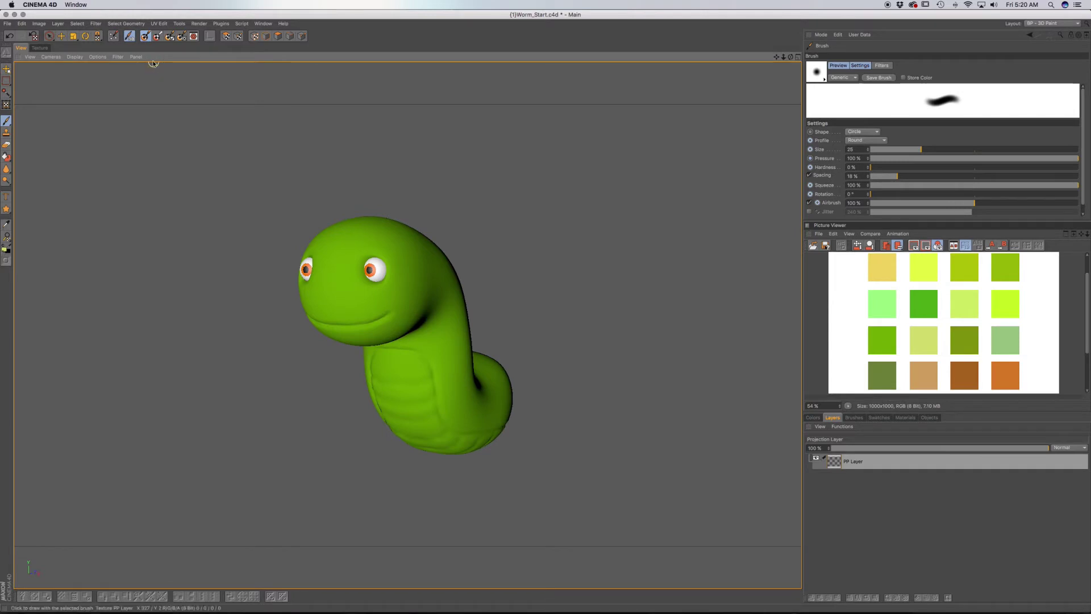
pyautogui.click(147, 37)
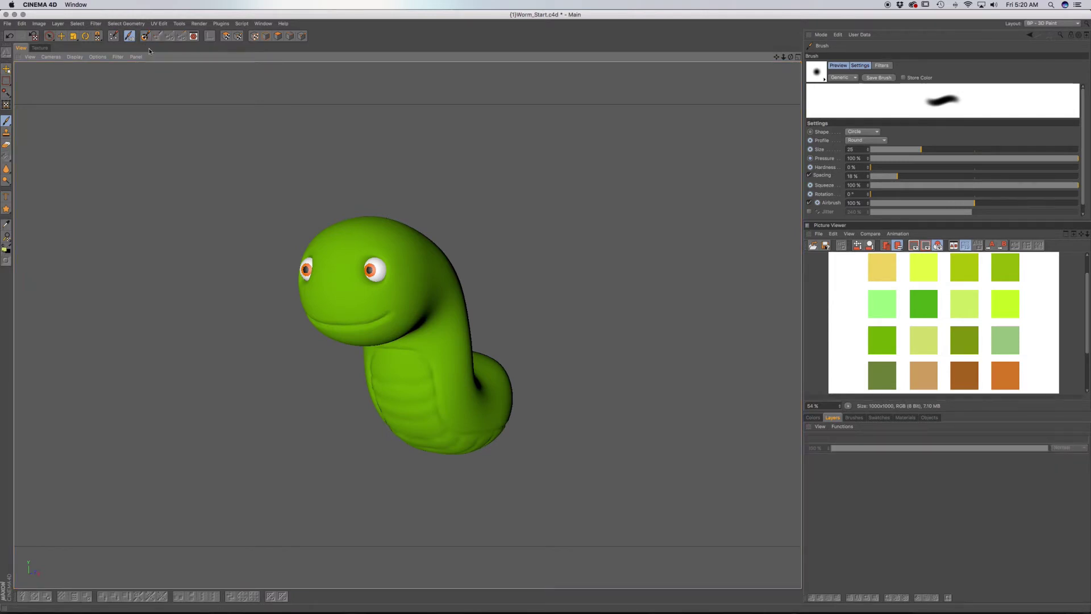
pyautogui.click(144, 36)
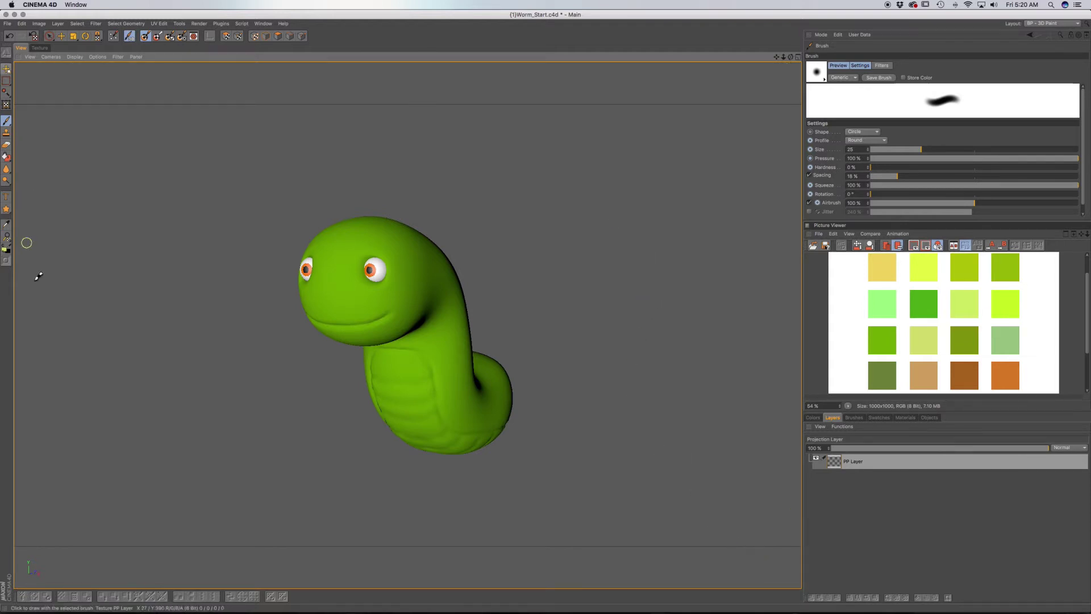
pyautogui.click(158, 36)
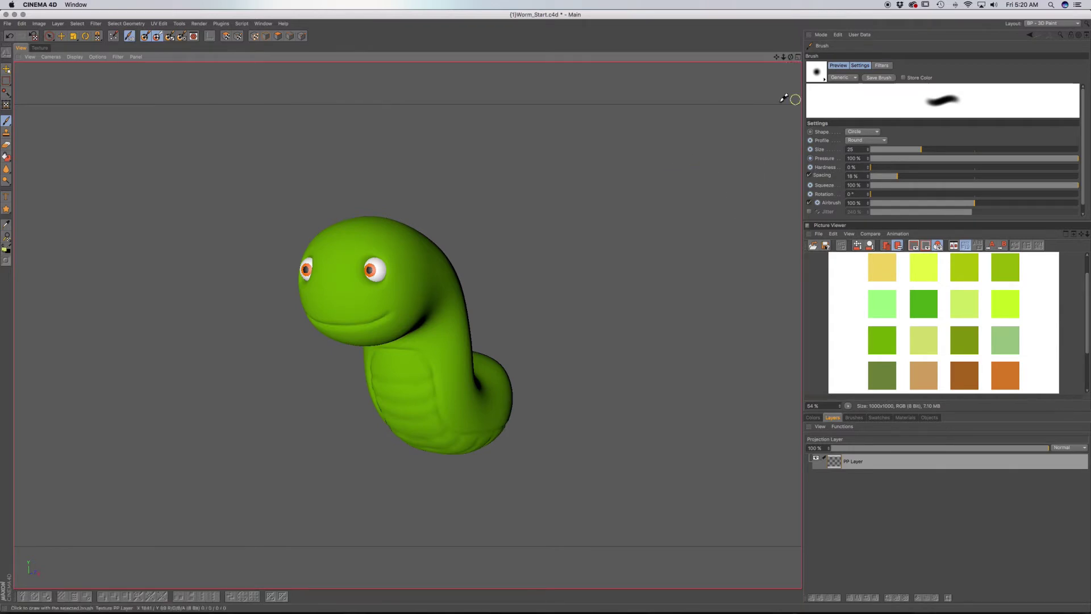
# Paint one pale yellow-green dab on the worm's belly and check from several angles how the detached plane holds it
pyautogui.click(417, 390)
pyautogui.keyDown('alt'); pyautogui.moveTo(434, 423); pyautogui.dragTo(492, 392); pyautogui.keyUp('alt')
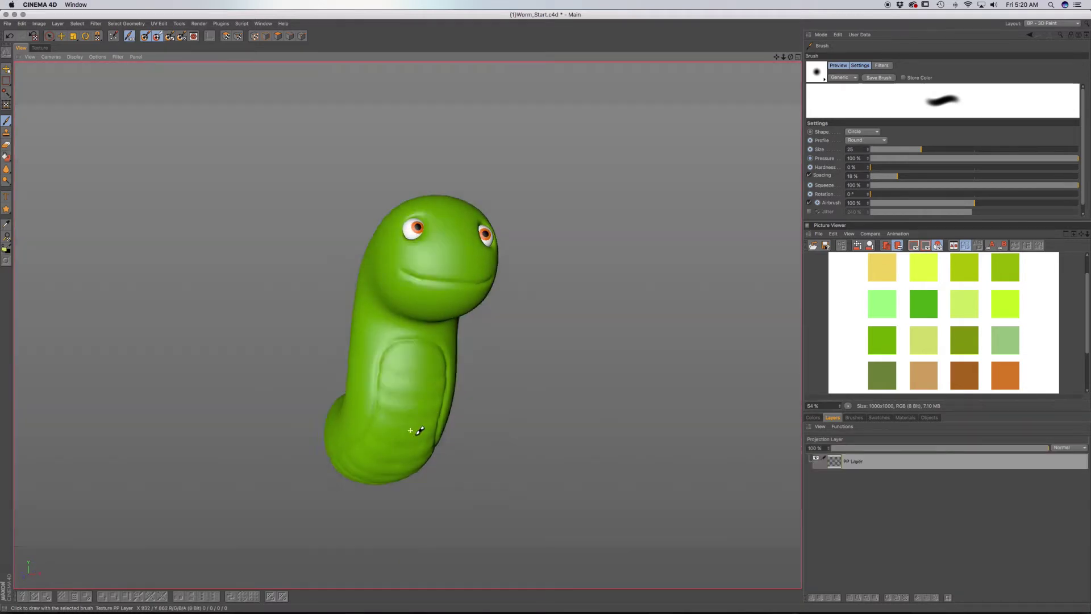
pyautogui.moveTo(414, 430)
pyautogui.keyDown('alt'); pyautogui.mouseDown()
pyautogui.moveTo(413, 455)
pyautogui.moveTo(402, 357)
pyautogui.mouseUp(); pyautogui.keyUp('alt')
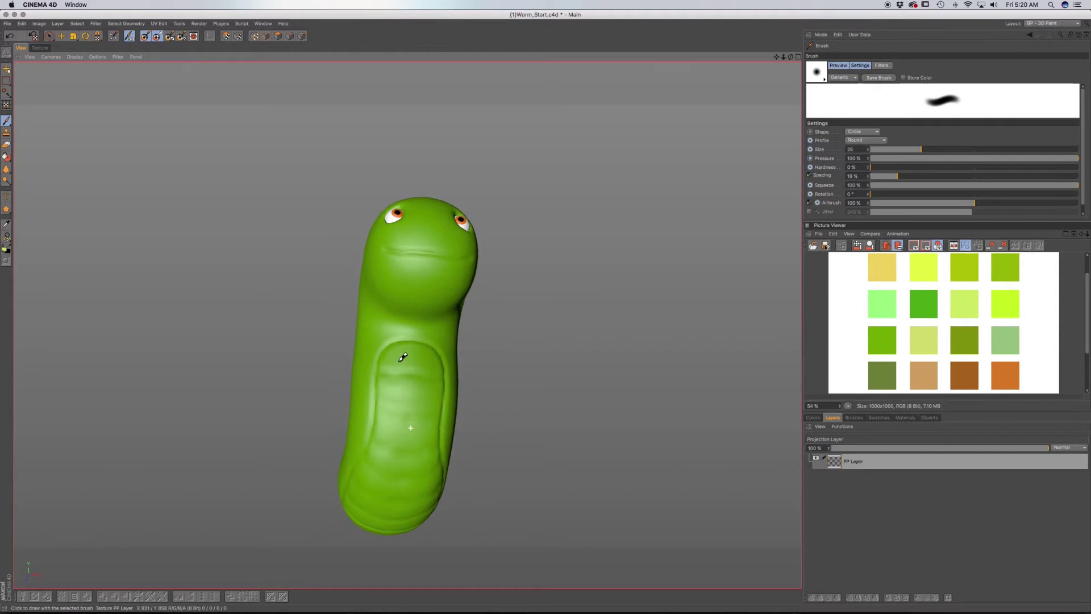
pyautogui.keyDown('alt'); pyautogui.moveTo(430, 453); pyautogui.dragTo(429, 416, button='middle'); pyautogui.keyUp('alt')
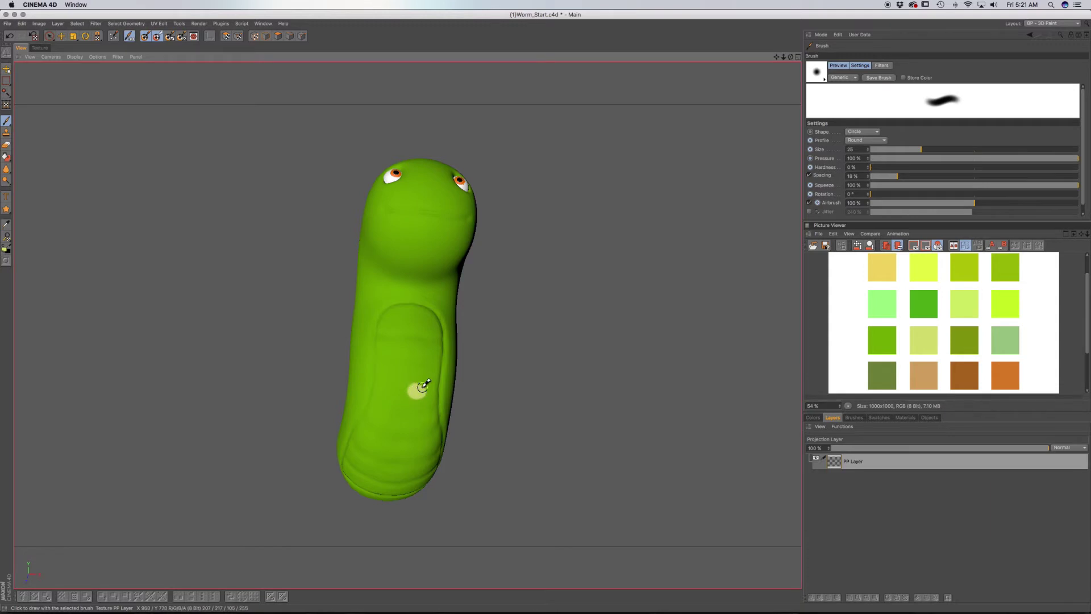
pyautogui.keyDown('alt'); pyautogui.moveTo(424, 355); pyautogui.dragTo(439, 388, button='middle'); pyautogui.keyUp('alt')
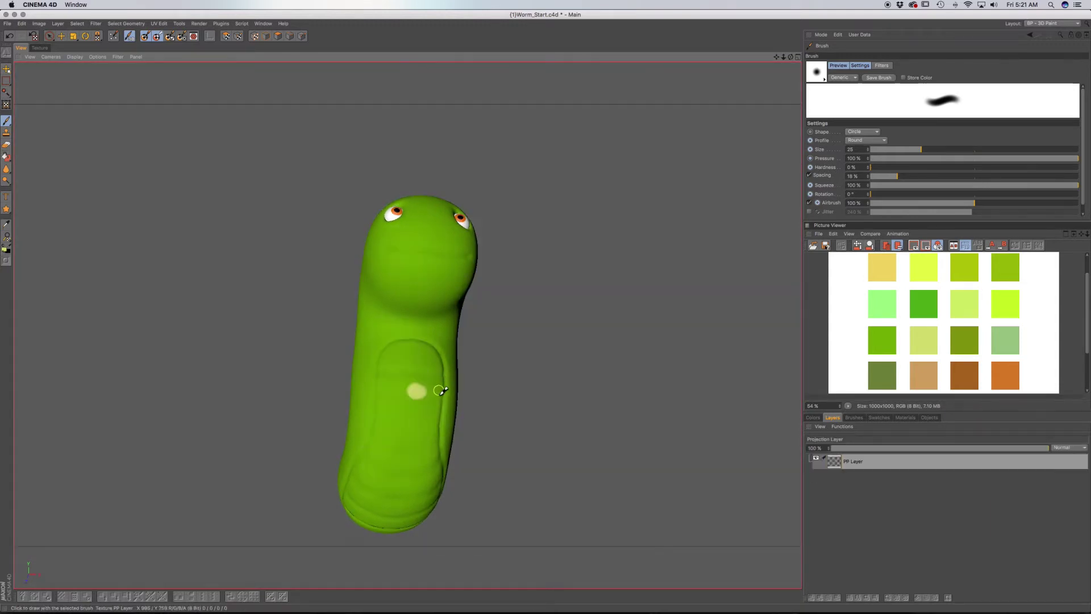
pyautogui.moveTo(424, 430)
pyautogui.keyDown('alt'); pyautogui.mouseDown()
pyautogui.moveTo(402, 443)
pyautogui.moveTo(417, 408)
pyautogui.moveTo(407, 434)
pyautogui.moveTo(447, 430)
pyautogui.moveTo(424, 435)
pyautogui.mouseUp(); pyautogui.keyUp('alt')
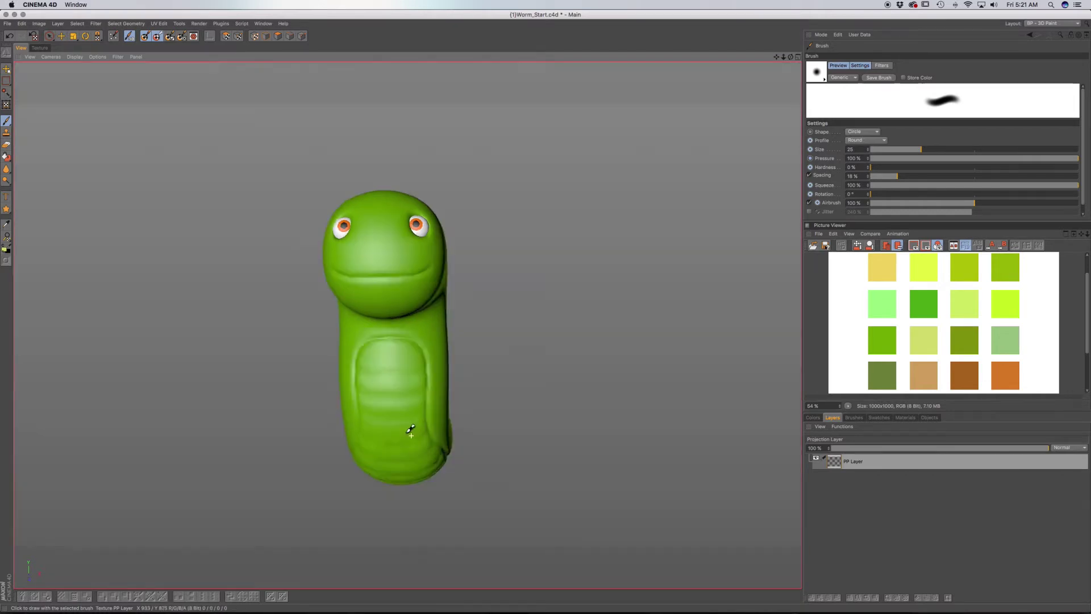
pyautogui.keyDown('alt'); pyautogui.moveTo(411, 430); pyautogui.dragTo(416, 433); pyautogui.keyUp('alt')
pyautogui.keyDown('alt'); pyautogui.moveTo(404, 421); pyautogui.dragTo(419, 434, button='middle'); pyautogui.keyUp('alt')
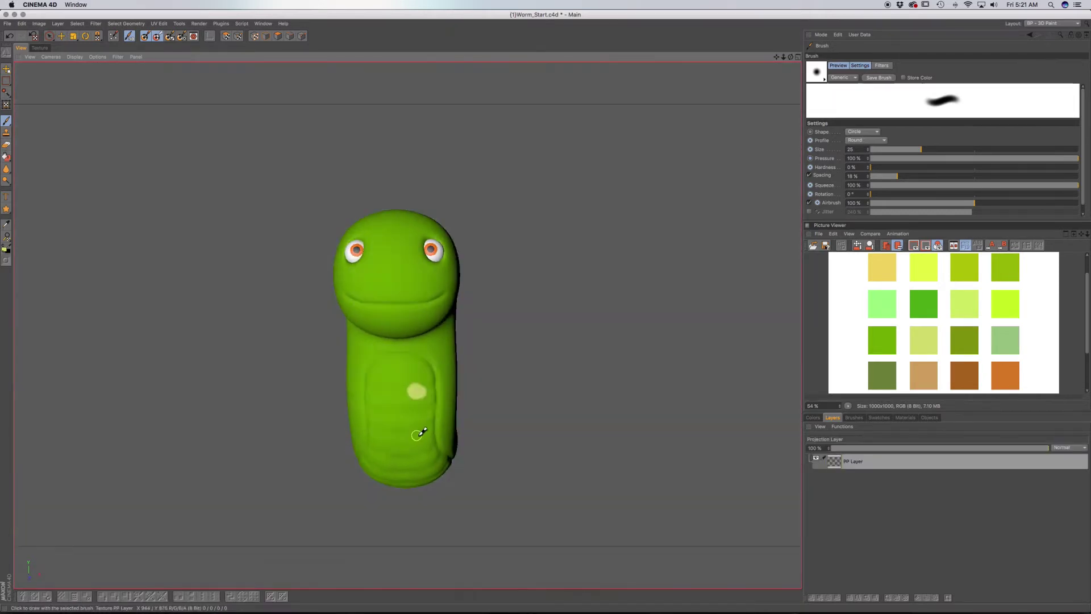
pyautogui.keyDown('alt'); pyautogui.moveTo(418, 427); pyautogui.dragTo(437, 428); pyautogui.keyUp('alt')
pyautogui.click(419, 394)
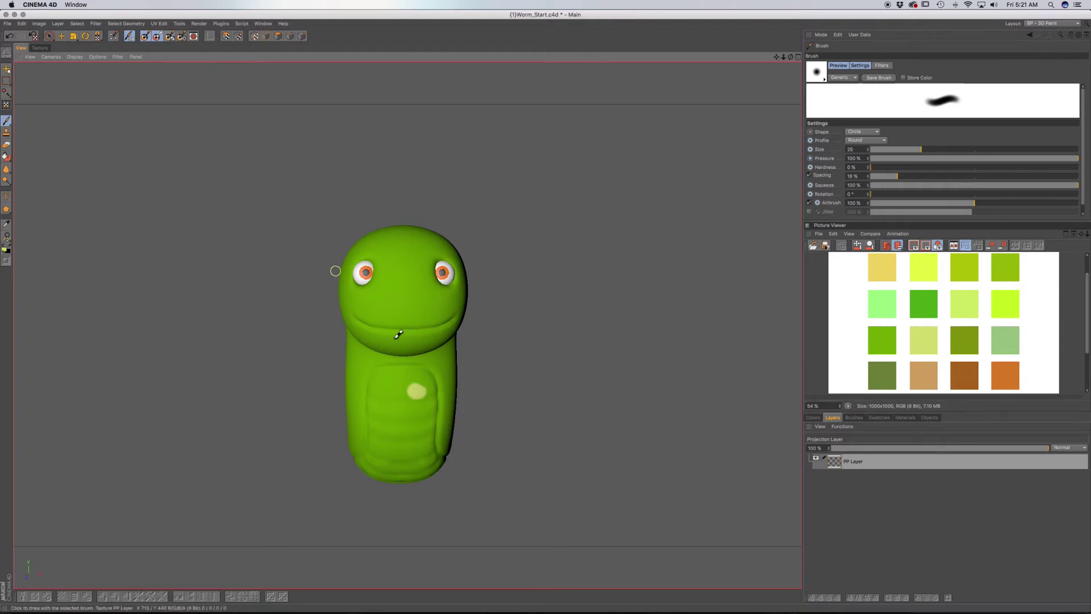
pyautogui.moveTo(401, 403)
pyautogui.keyDown('alt'); pyautogui.mouseDown()
pyautogui.moveTo(368, 431)
pyautogui.moveTo(428, 396)
pyautogui.mouseUp(); pyautogui.keyUp('alt')
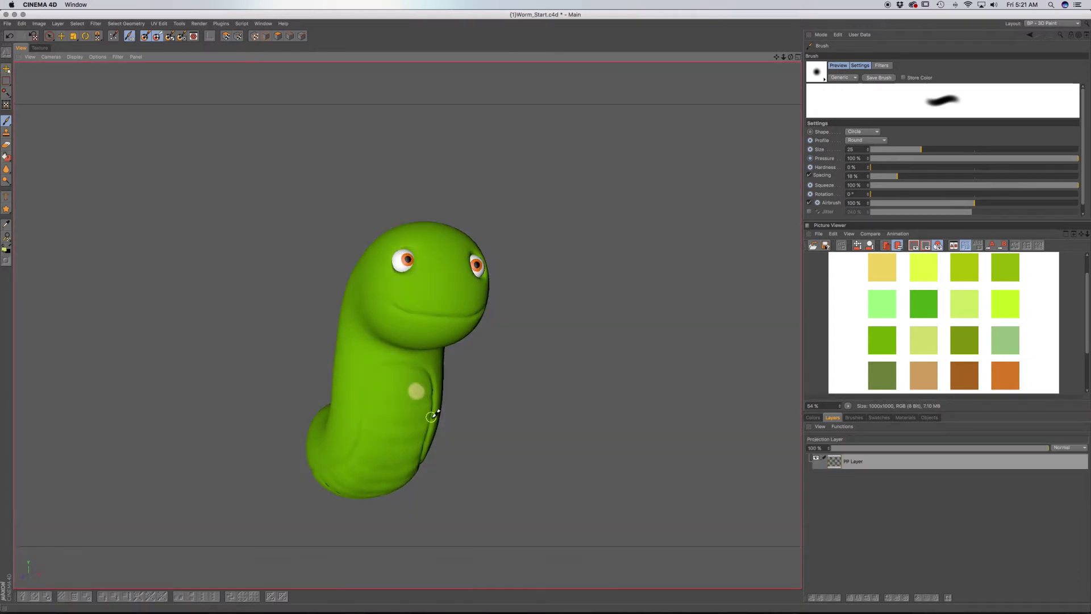
# Undo the belly dab, paint a new one slightly lower on the PP Layer, and inspect it from other angles
pyautogui.click(861, 461)
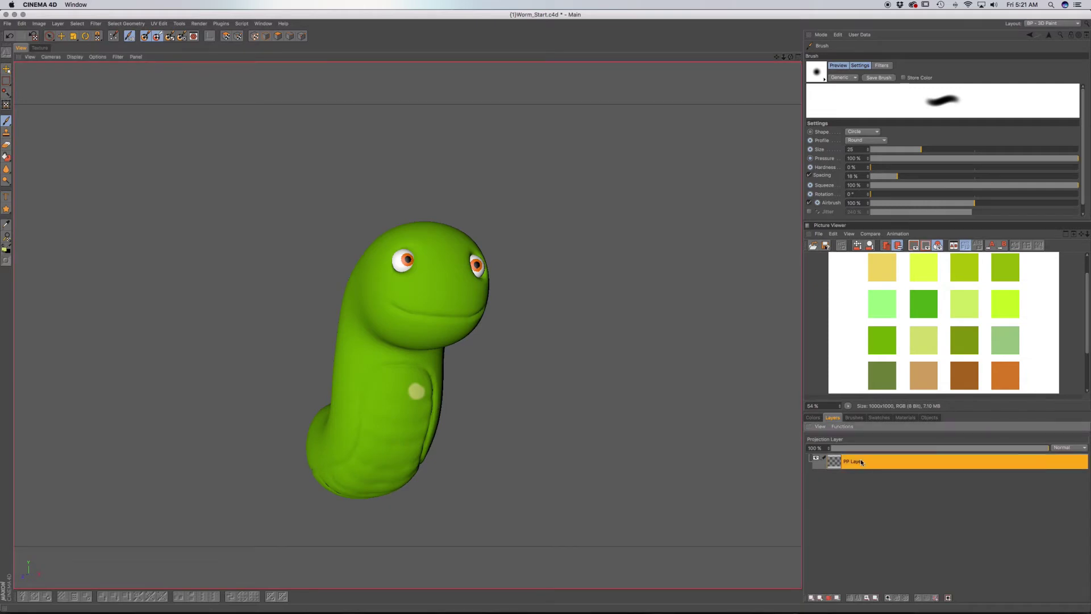
pyautogui.press('super+z')
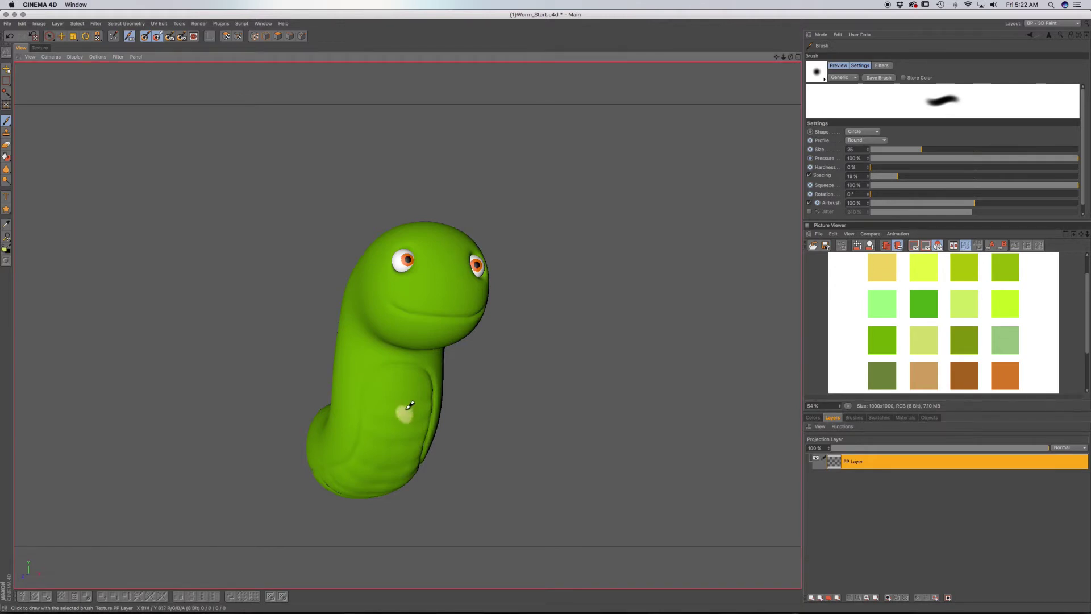
pyautogui.keyDown('alt'); pyautogui.moveTo(413, 448); pyautogui.dragTo(405, 448); pyautogui.keyUp('alt')
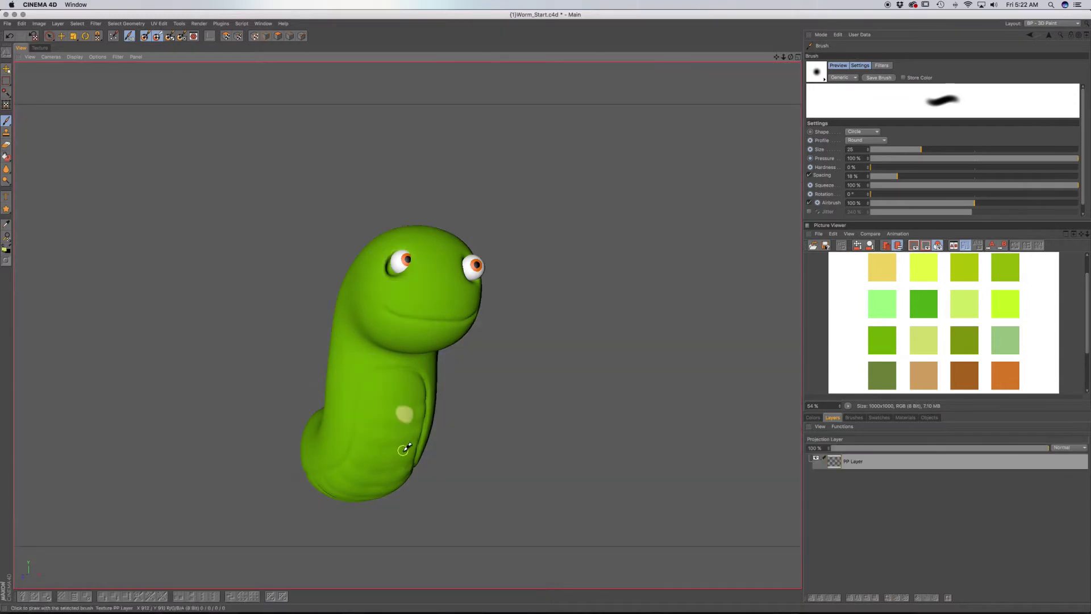
pyautogui.click(880, 485)
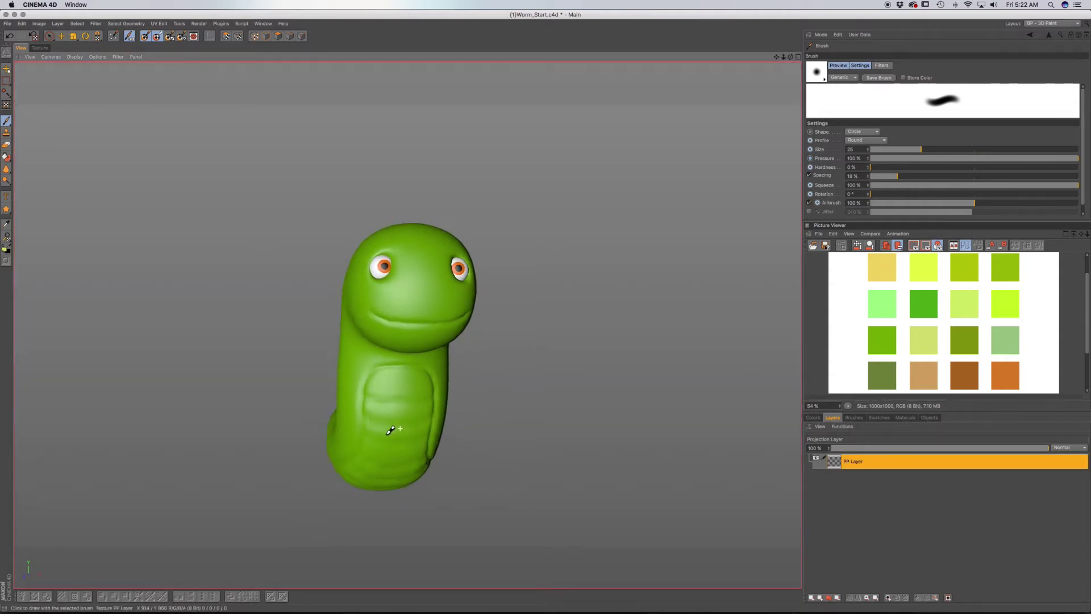
pyautogui.moveTo(390, 431)
pyautogui.keyDown('alt'); pyautogui.mouseDown()
pyautogui.moveTo(370, 405)
pyautogui.moveTo(378, 420)
pyautogui.mouseUp(); pyautogui.keyUp('alt')
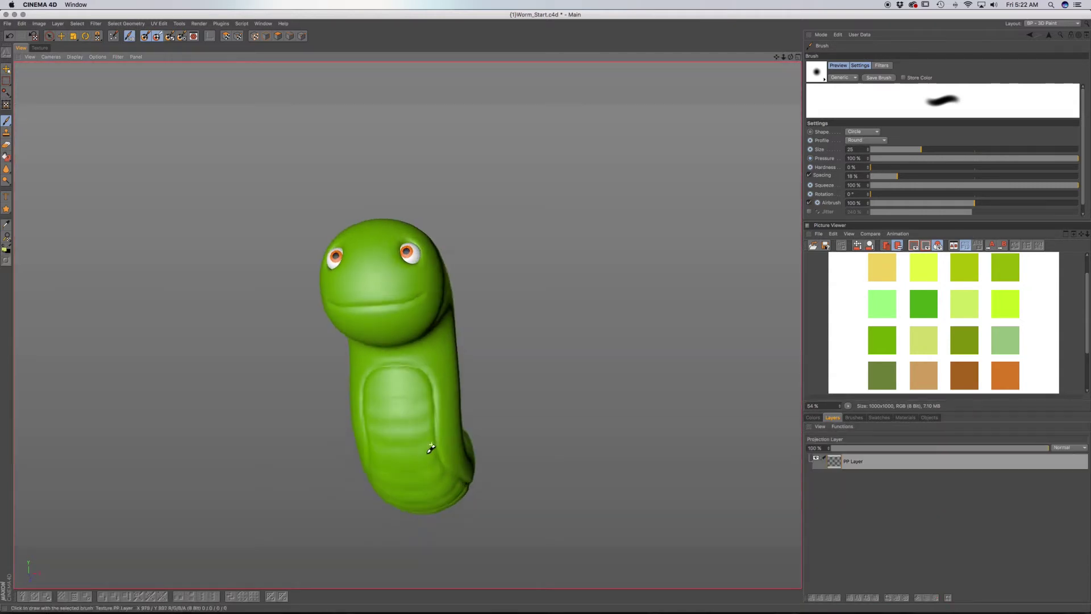
pyautogui.keyDown('alt'); pyautogui.moveTo(430, 448); pyautogui.dragTo(428, 461); pyautogui.keyUp('alt')
pyautogui.click(428, 460)
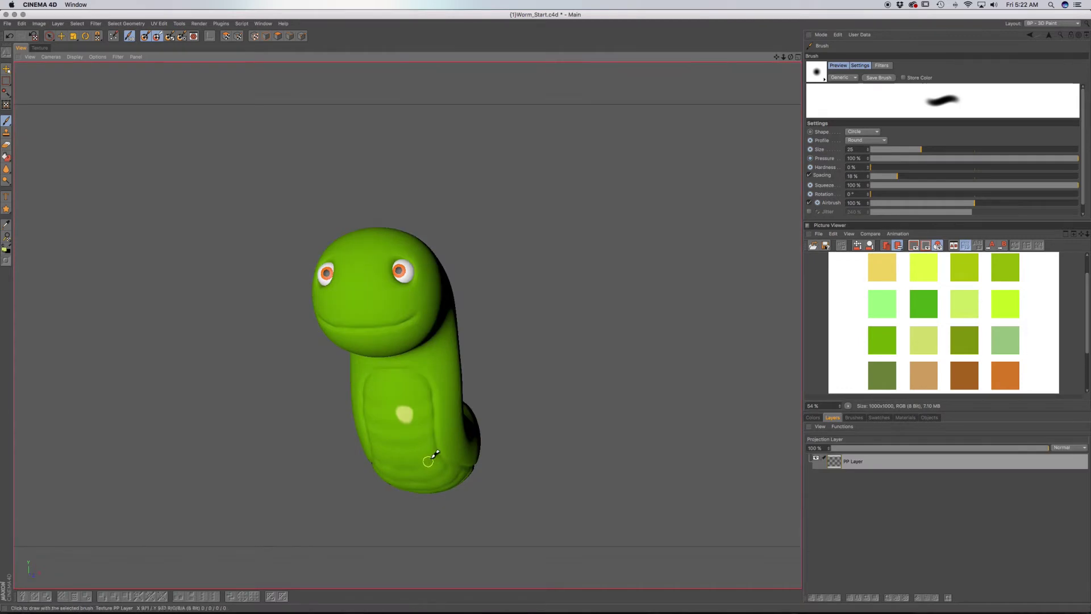
pyautogui.keyDown('alt'); pyautogui.moveTo(432, 433); pyautogui.dragTo(434, 421); pyautogui.keyUp('alt')
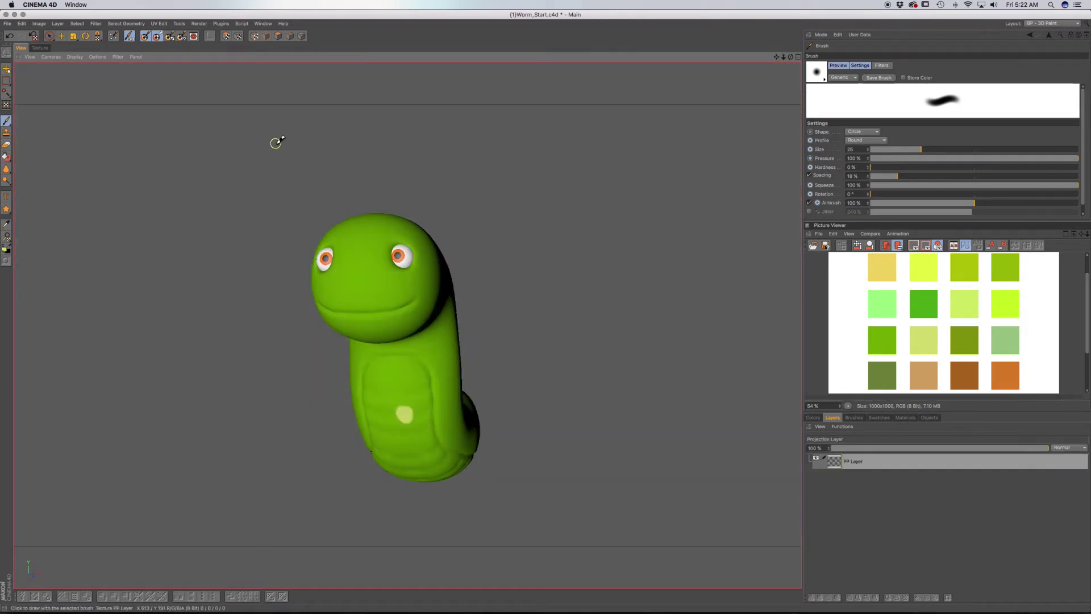
# Discard the content of the projection paint layer, keeping the projection plane detached
pyautogui.click(183, 37)
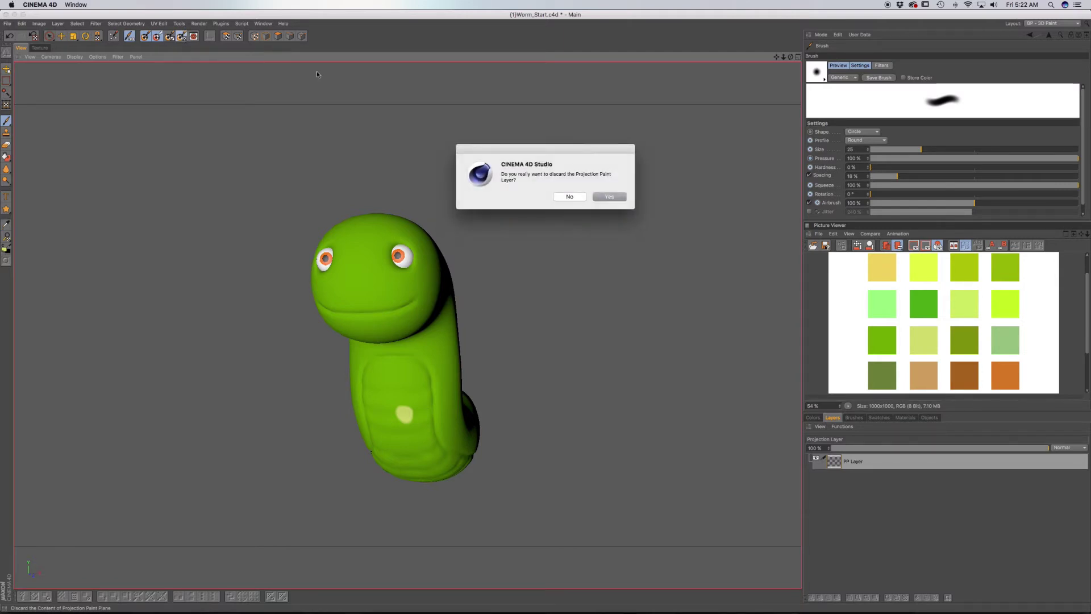
pyautogui.click(611, 197)
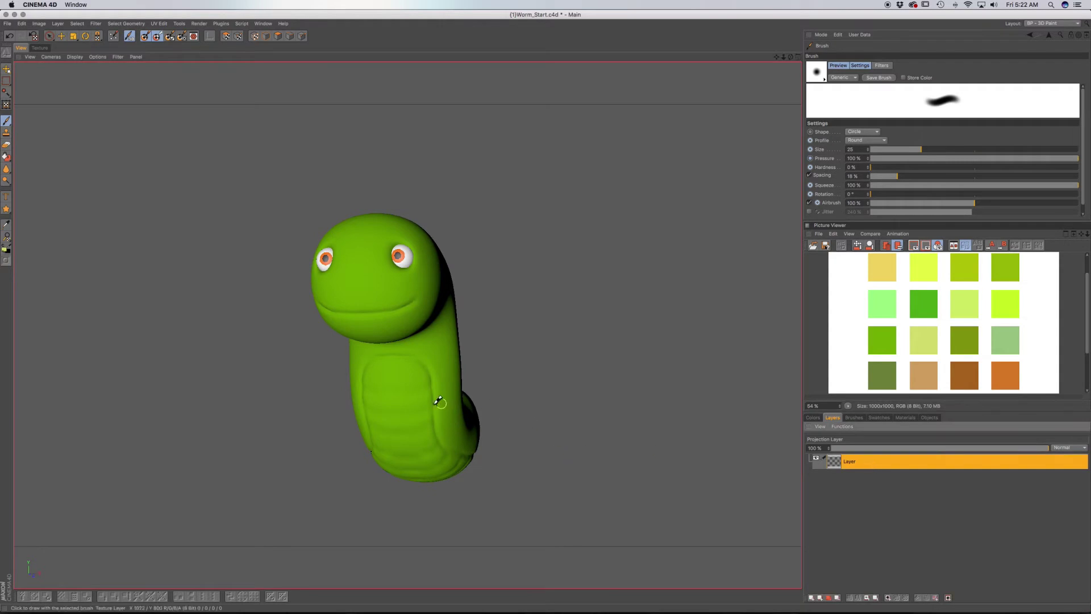
pyautogui.moveTo(432, 395)
pyautogui.keyDown('alt'); pyautogui.mouseDown()
pyautogui.moveTo(463, 419)
pyautogui.moveTo(467, 385)
pyautogui.moveTo(443, 360)
pyautogui.mouseUp(); pyautogui.keyUp('alt')
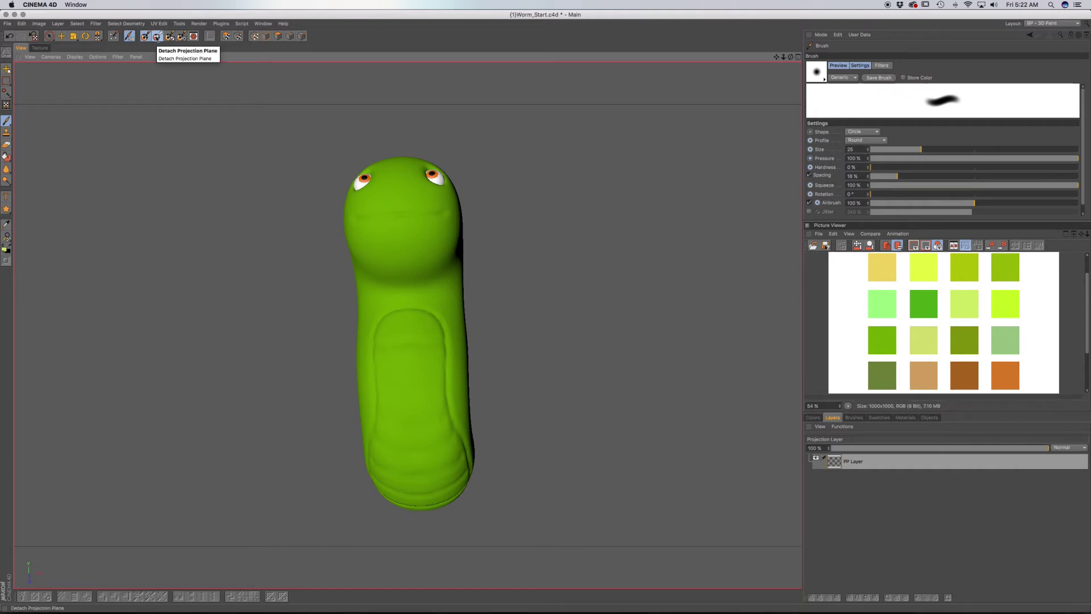
pyautogui.click(156, 37)
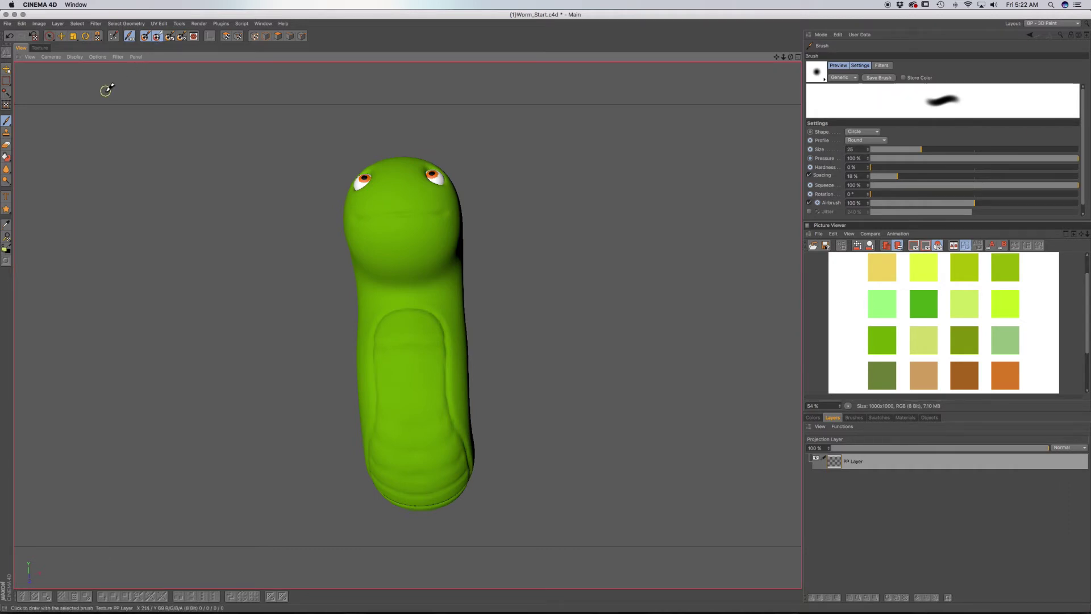
# Open bark.jpg in the texture view from the 0028_Projection_Painting_in_Bodypaint_In_Cinema_4D 2 folder
pyautogui.click(40, 48)
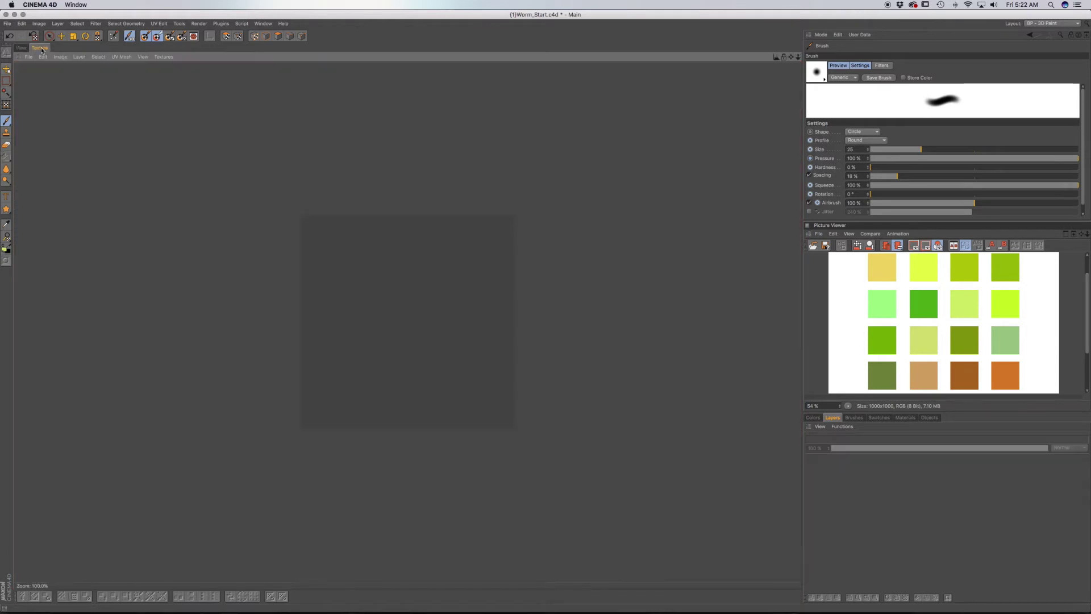
pyautogui.click(28, 57)
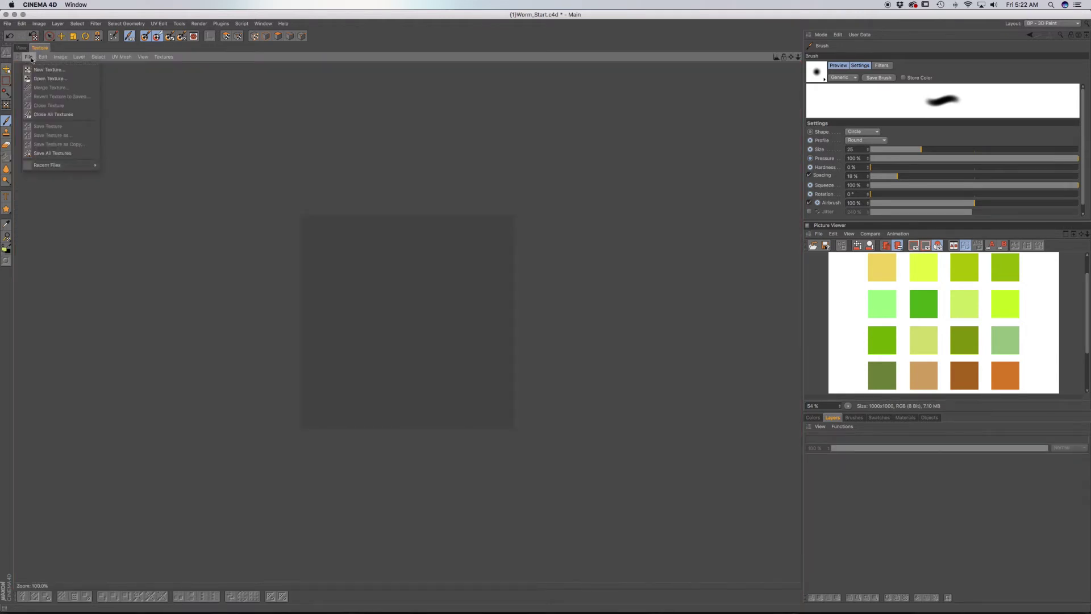
pyautogui.click(36, 80)
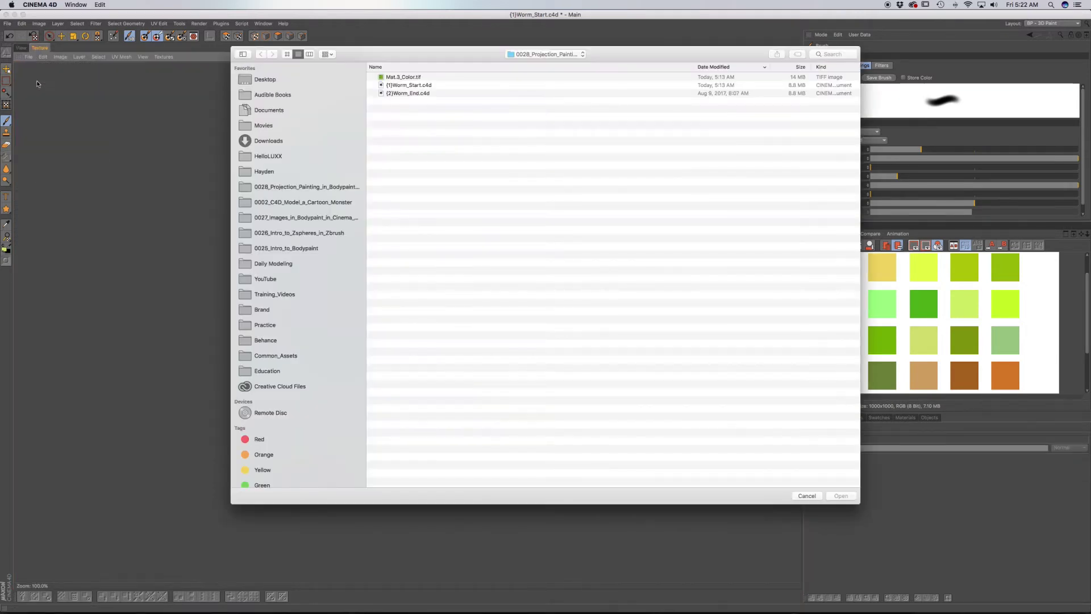
pyautogui.click(531, 55)
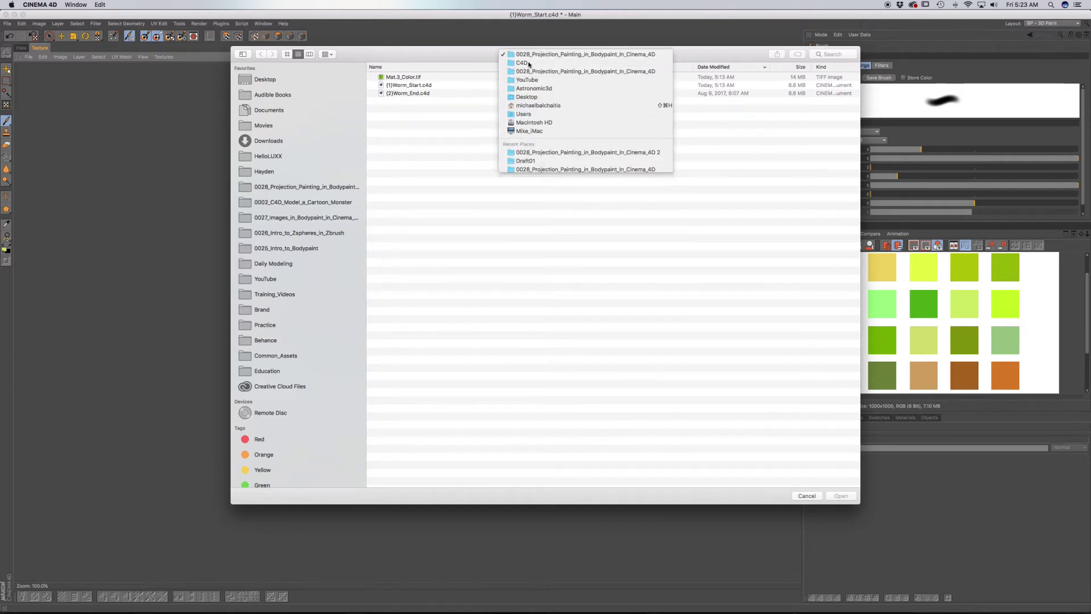
pyautogui.click(549, 153)
pyautogui.doubleClick(423, 86)
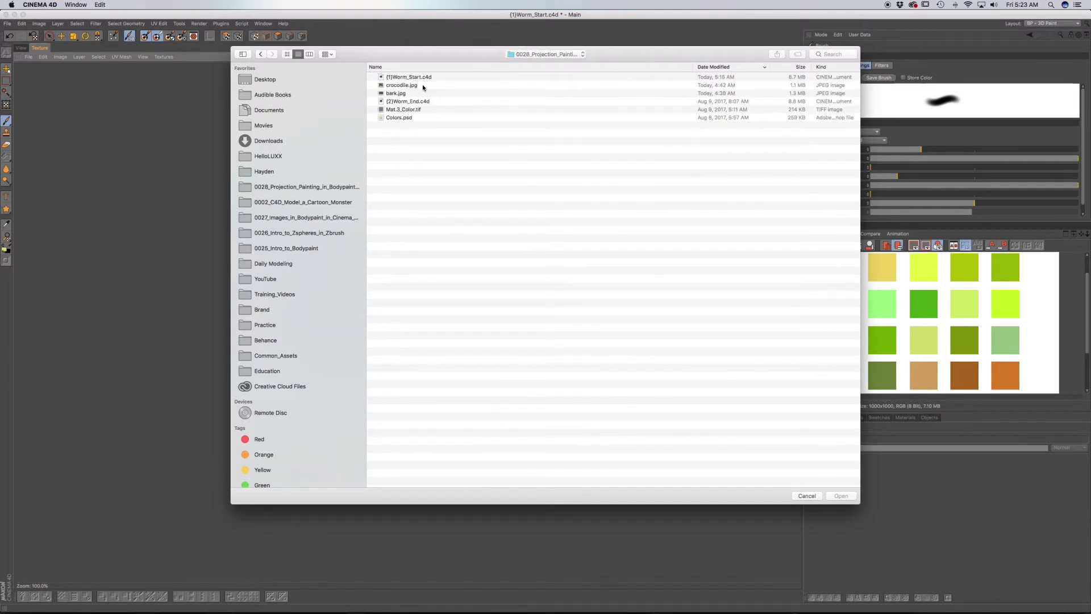
pyautogui.doubleClick(395, 94)
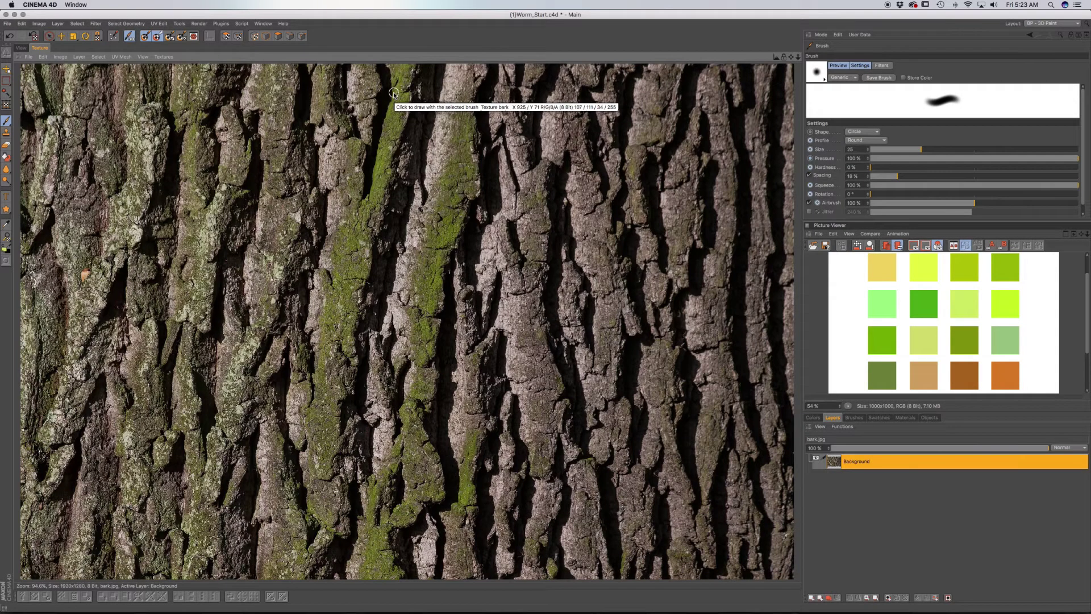
# Draw a freehand lasso selection around a large central area of the bark image
pyautogui.click(6, 83)
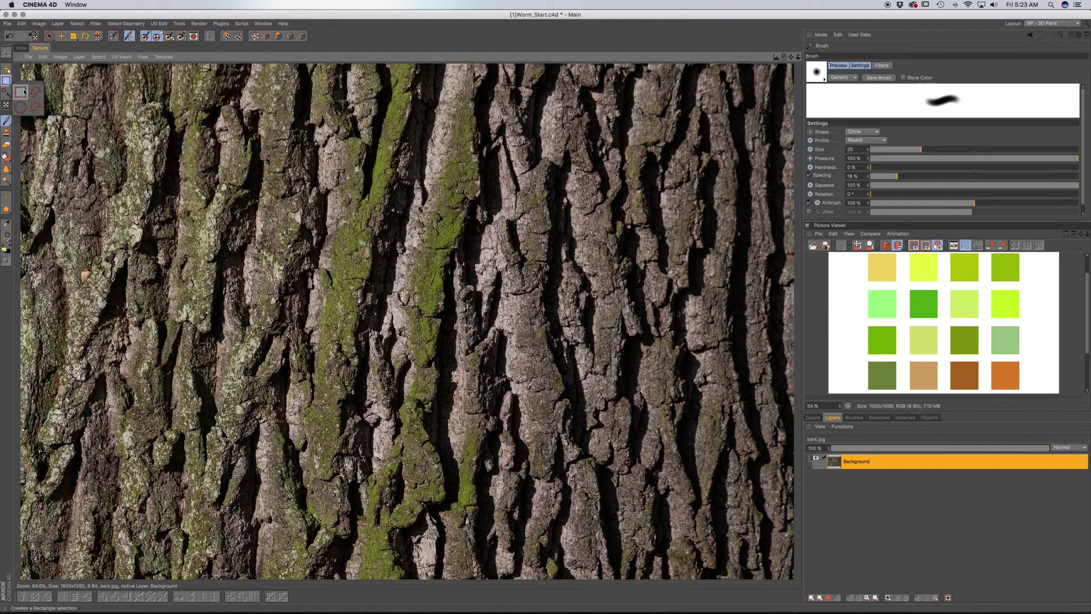
pyautogui.click(36, 94)
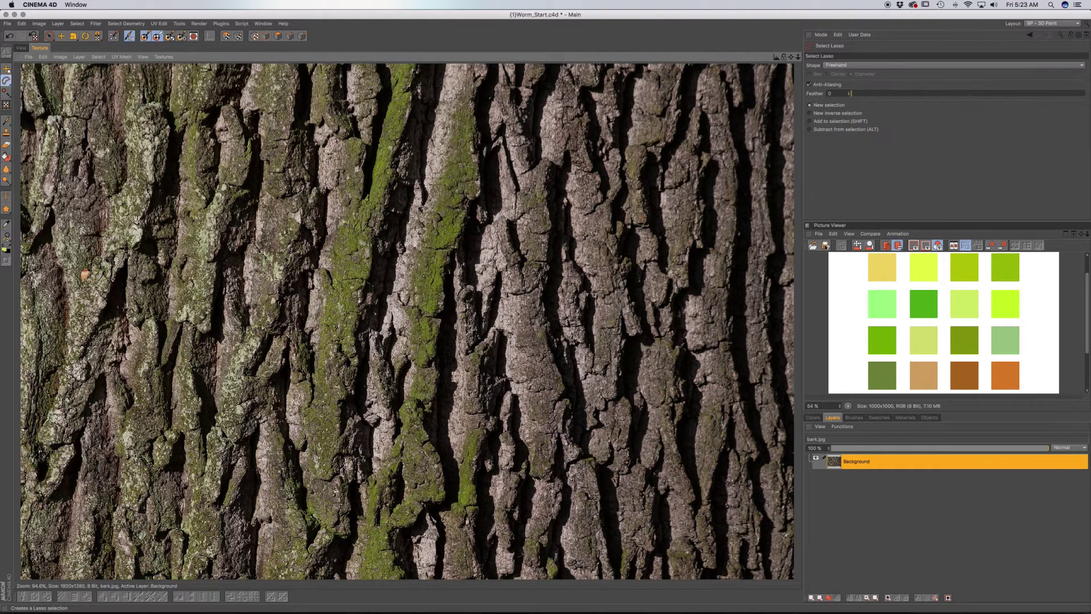
pyautogui.moveTo(250, 499)
pyautogui.mouseDown()
pyautogui.moveTo(306, 507)
pyautogui.moveTo(563, 480)
pyautogui.moveTo(719, 309)
pyautogui.moveTo(688, 155)
pyautogui.moveTo(324, 93)
pyautogui.moveTo(108, 139)
pyautogui.moveTo(59, 288)
pyautogui.moveTo(122, 417)
pyautogui.moveTo(199, 487)
pyautogui.moveTo(248, 480)
pyautogui.mouseUp()
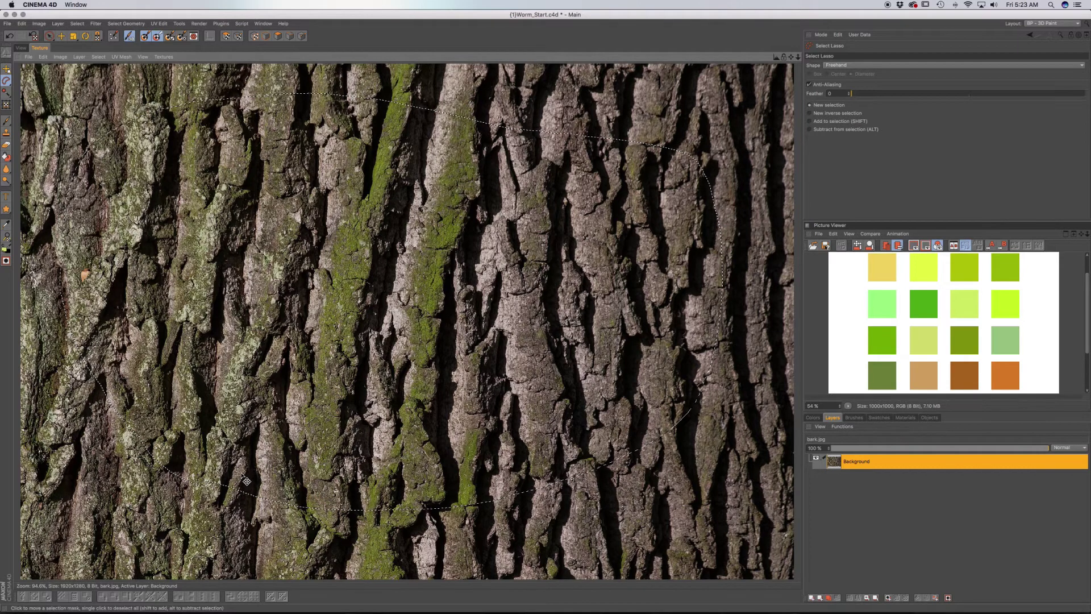
# Paste the copied bark area onto the PP Layer in the 3D view and project it onto the worm's underside
pyautogui.click(24, 49)
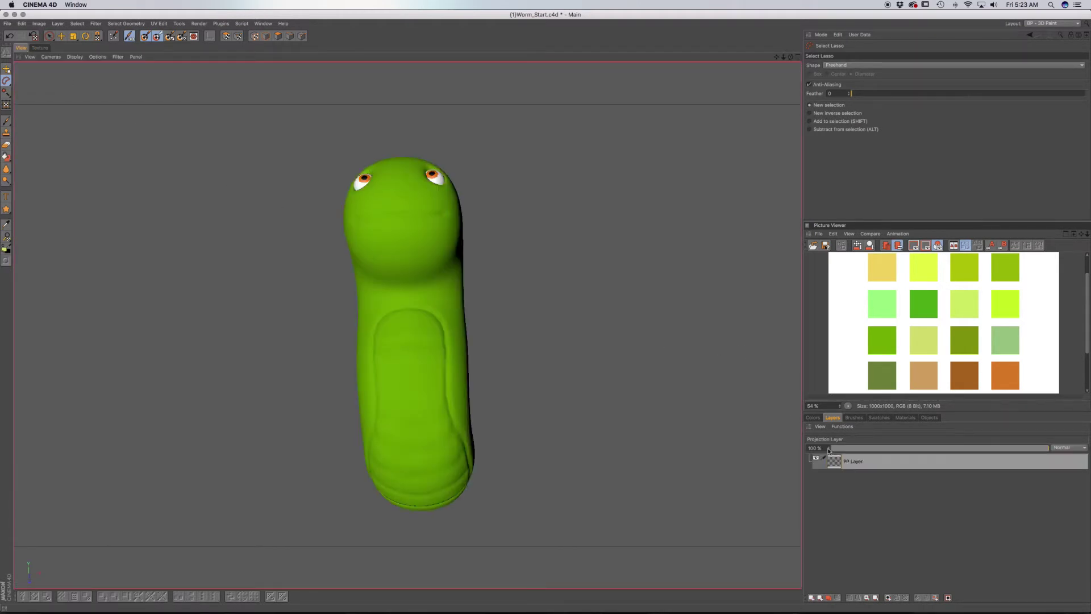
pyautogui.hotkey('ctrl', 'v')
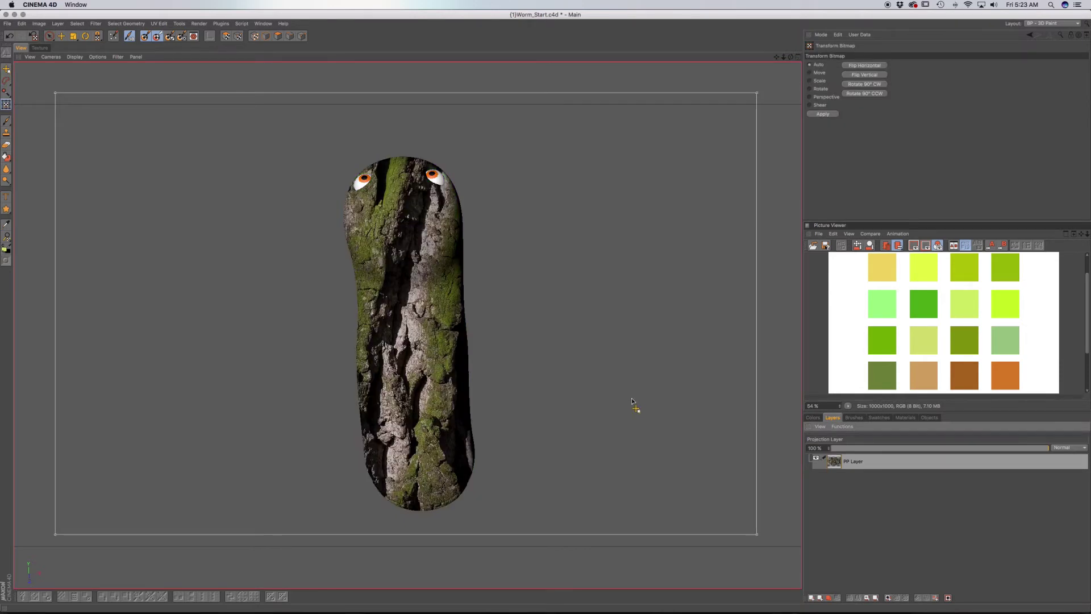
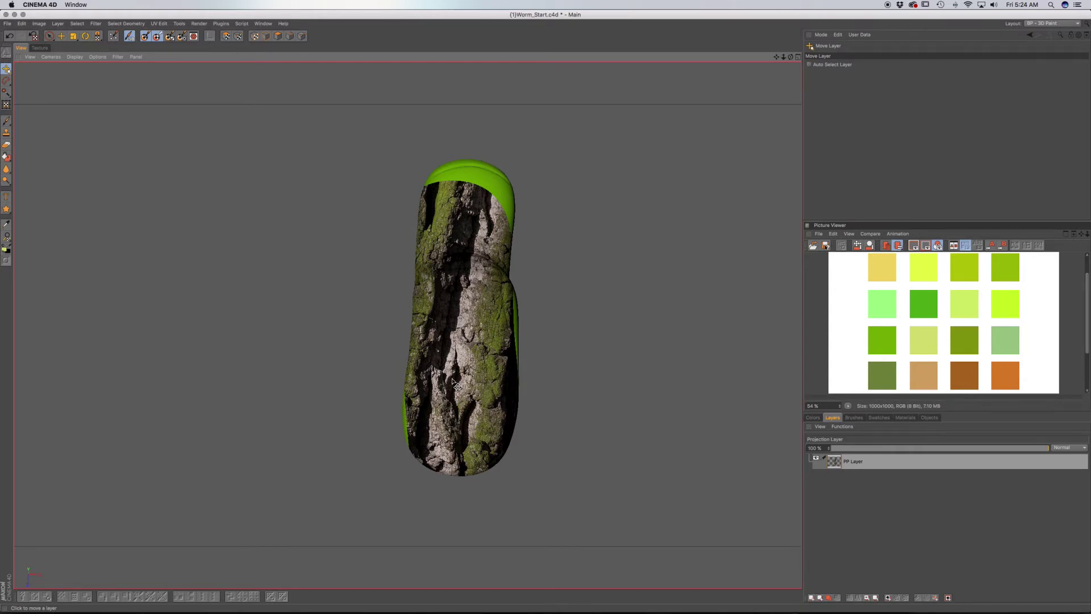
pyautogui.click(170, 38)
pyautogui.keyDown('alt'); pyautogui.moveTo(475, 356); pyautogui.dragTo(419, 419); pyautogui.keyUp('alt')
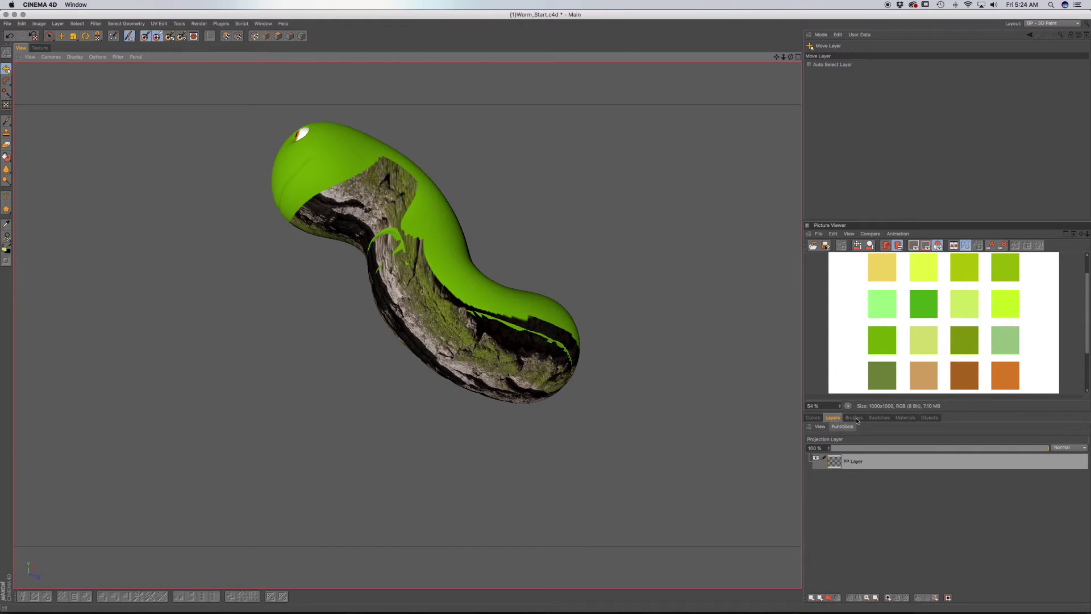
# Turn off projection painting, select the Worm object and its Mat.3 material, and show the layers of Mat.3_Color.tif
pyautogui.click(859, 464)
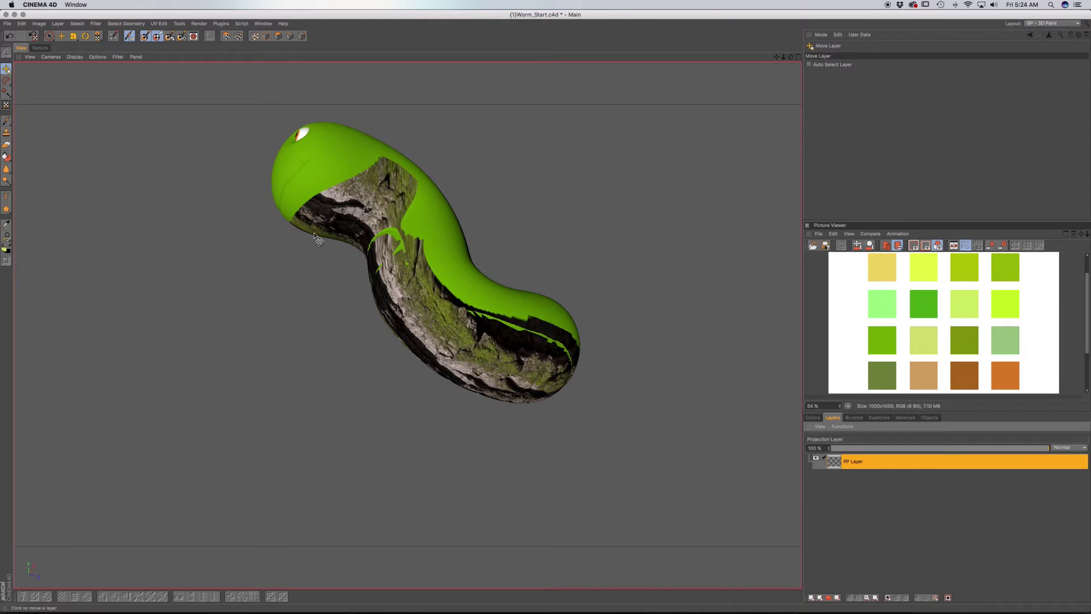
pyautogui.click(157, 37)
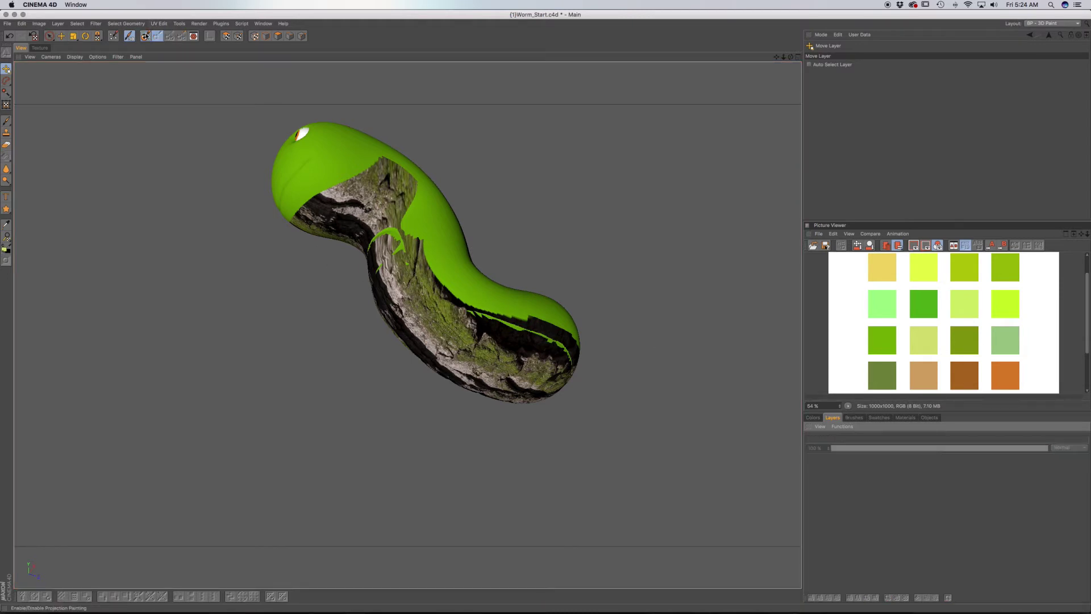
pyautogui.click(929, 417)
pyautogui.click(826, 446)
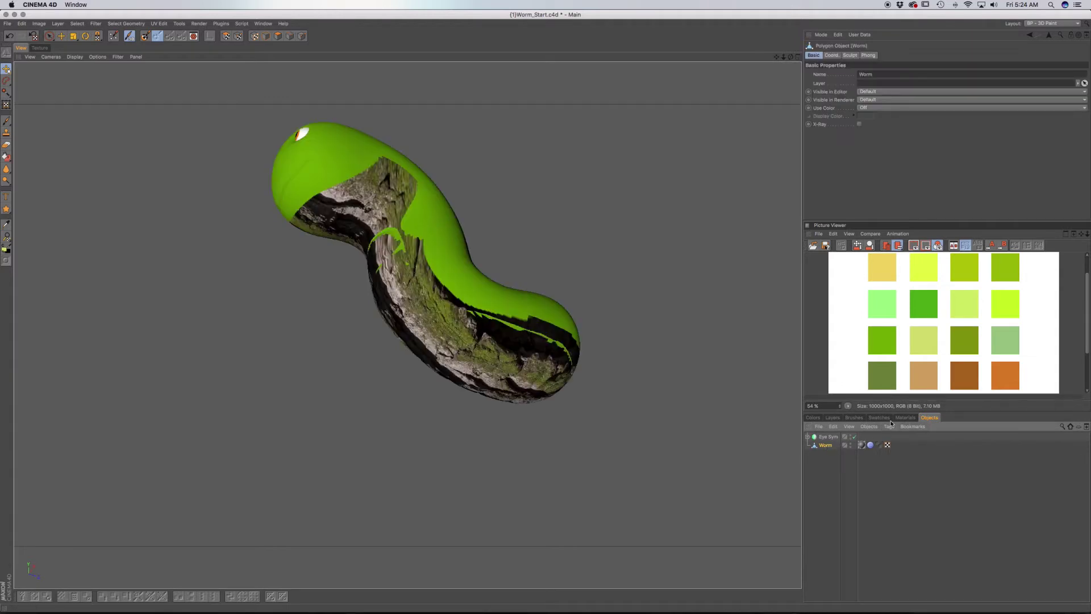
pyautogui.click(901, 418)
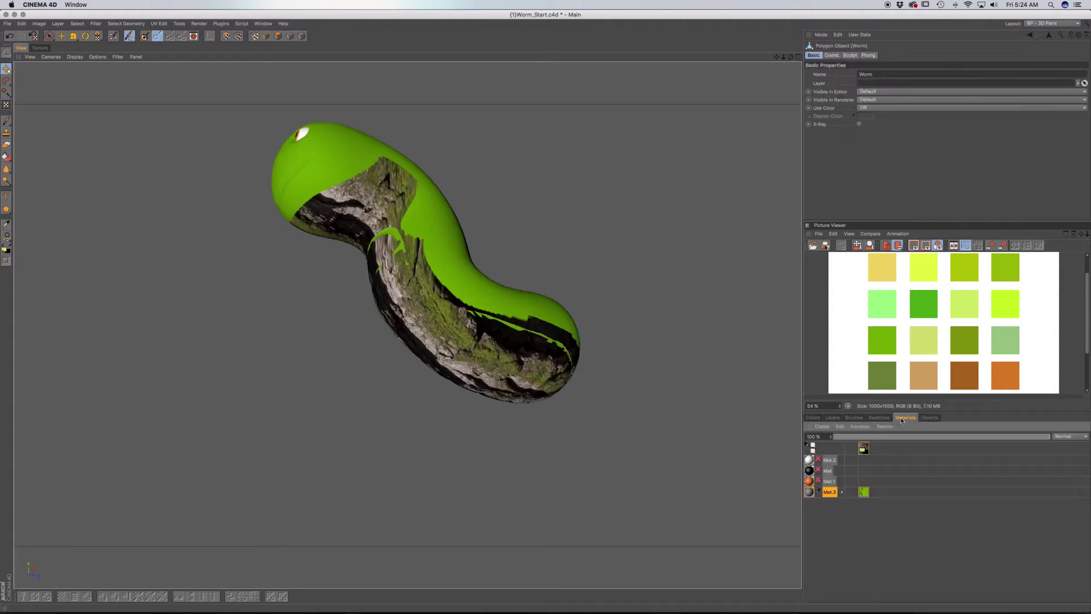
pyautogui.click(811, 493)
pyautogui.click(834, 418)
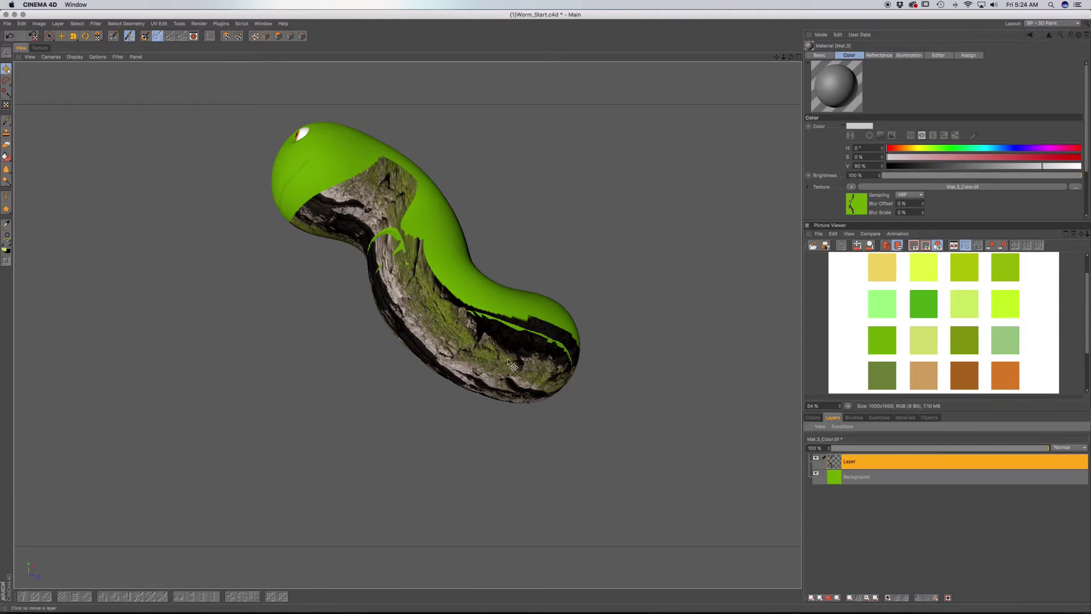
# Examine the projected bark on the worm's belly and sides, keeping the bark layer above Background selected
pyautogui.keyDown('alt'); pyautogui.moveTo(509, 365); pyautogui.dragTo(610, 390); pyautogui.keyUp('alt')
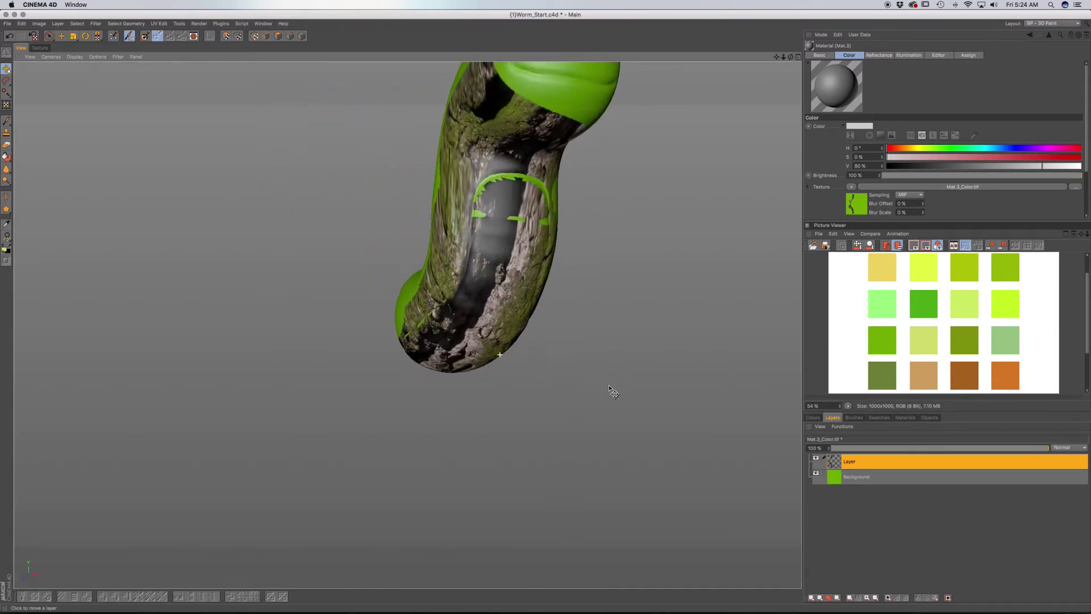
pyautogui.click(853, 478)
pyautogui.click(861, 463)
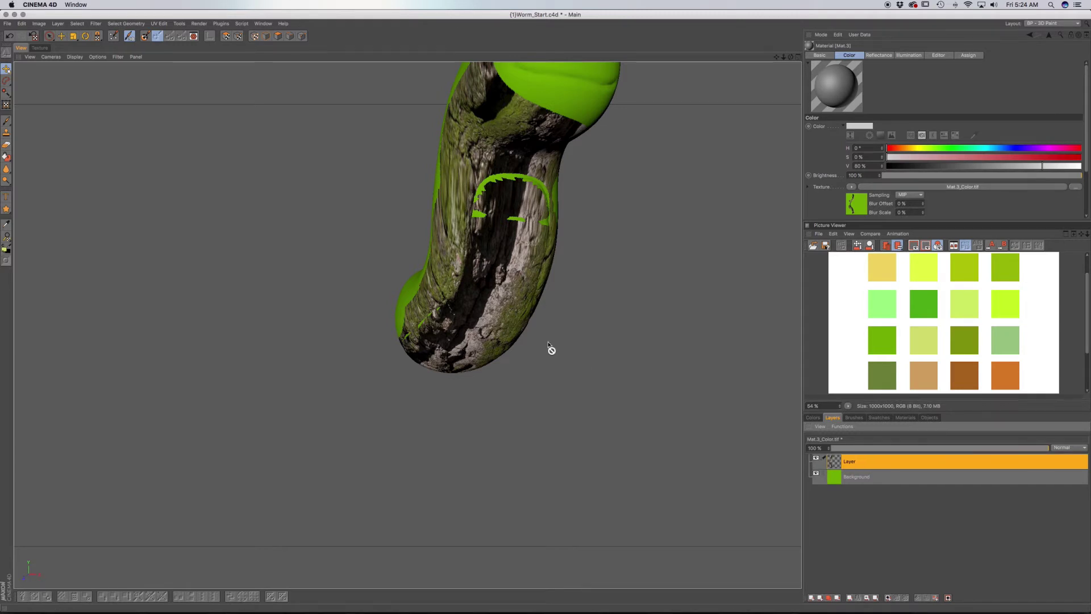
pyautogui.moveTo(549, 347)
pyautogui.keyDown('alt'); pyautogui.mouseDown()
pyautogui.moveTo(498, 292)
pyautogui.moveTo(497, 363)
pyautogui.moveTo(509, 385)
pyautogui.moveTo(505, 222)
pyautogui.moveTo(490, 235)
pyautogui.mouseUp(); pyautogui.keyUp('alt')
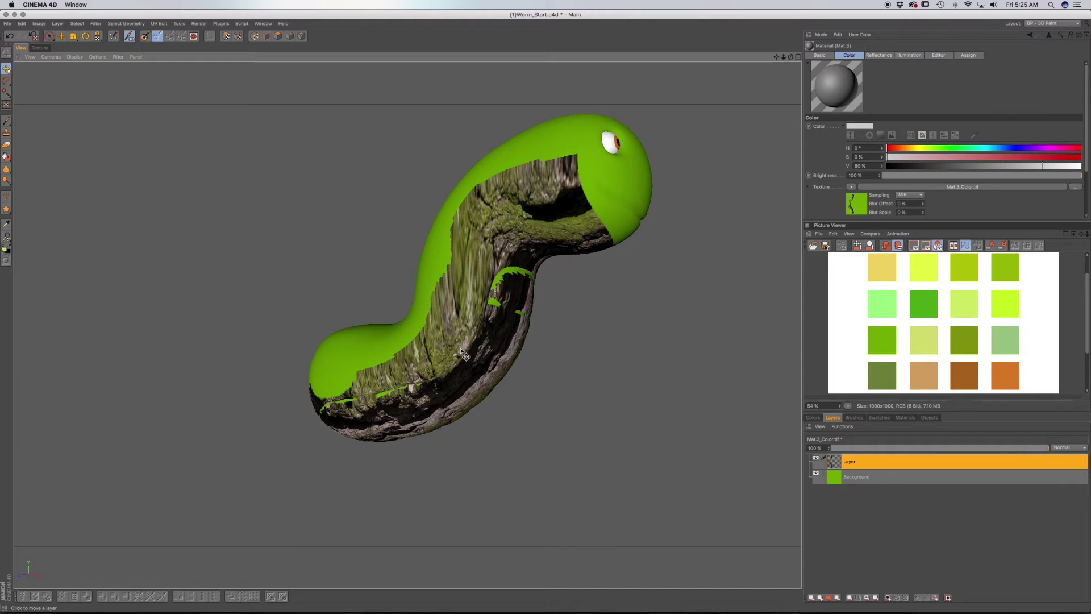
pyautogui.keyDown('alt'); pyautogui.moveTo(467, 375); pyautogui.dragTo(565, 378); pyautogui.keyUp('alt')
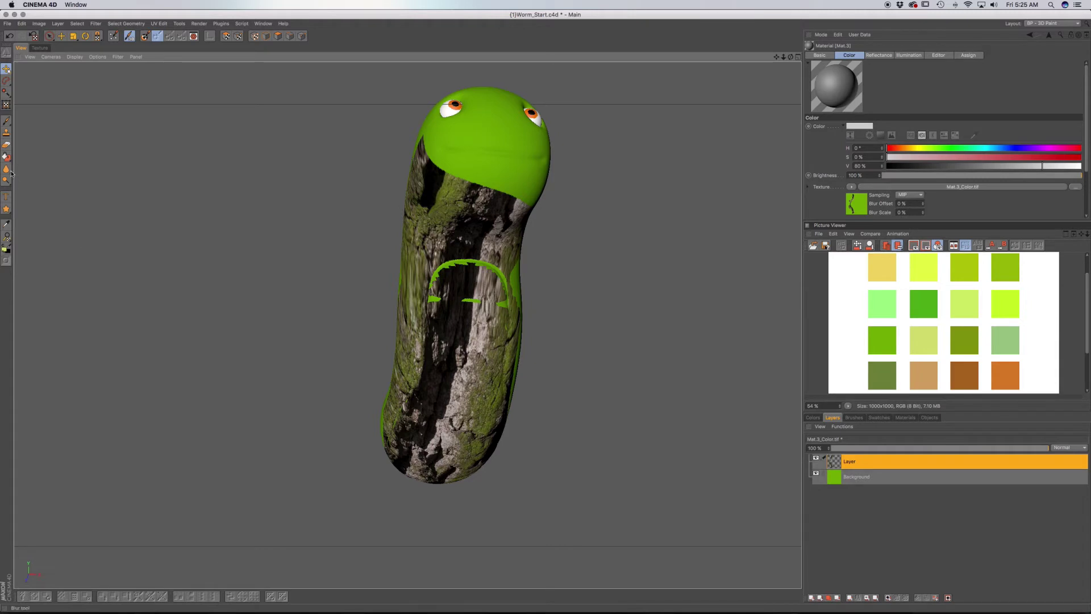
# Add a layer mask to the bark layer and switch to the Brush tool
pyautogui.click(6, 146)
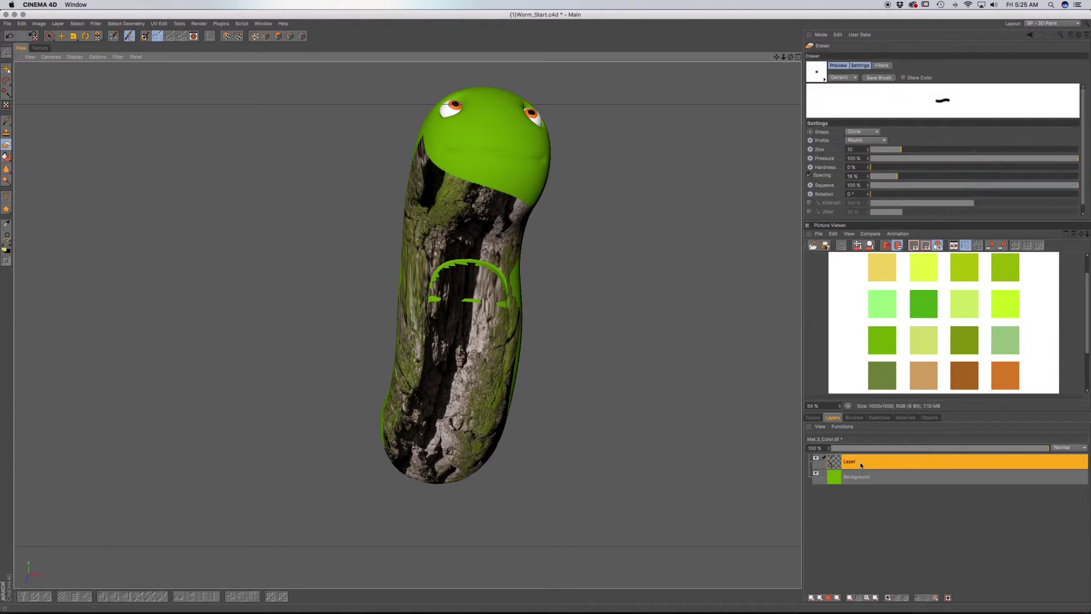
pyautogui.click(888, 599)
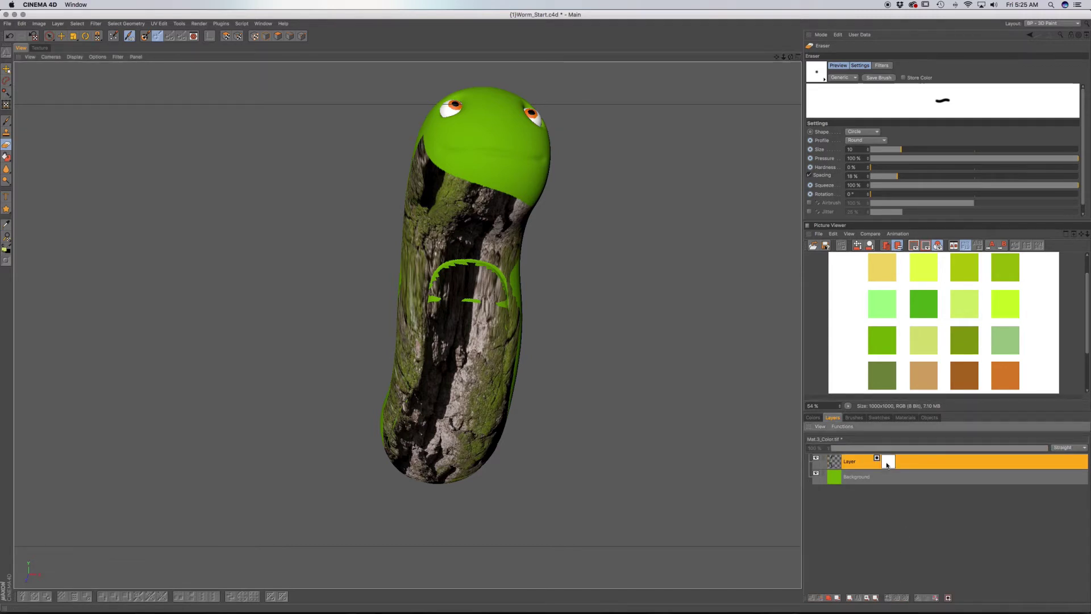
pyautogui.click(6, 120)
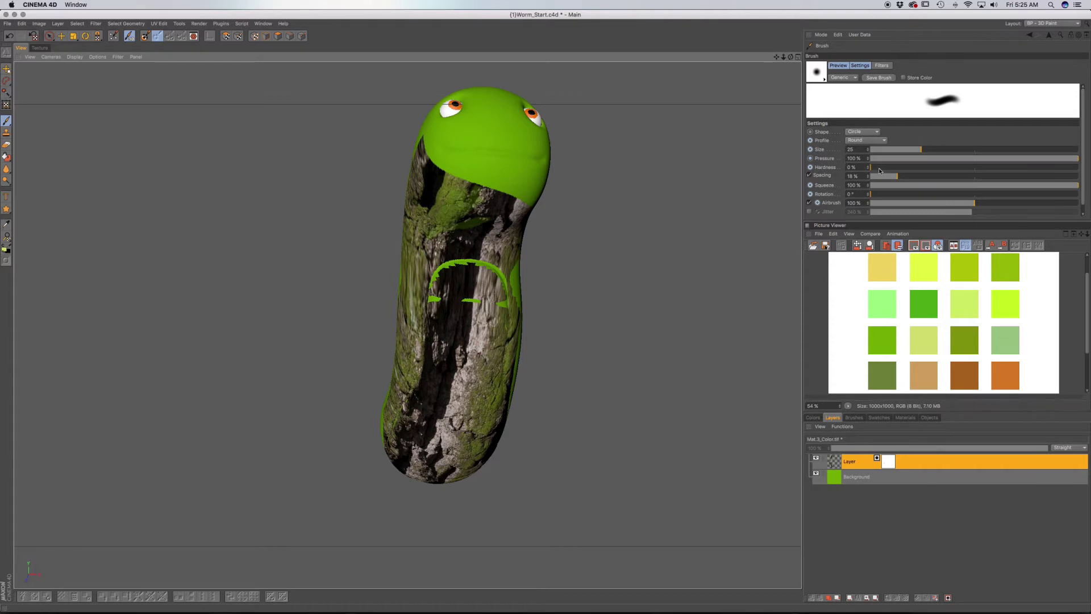
# Paint a test stroke with brush size 32 directly on the bark layer below the head, and undo it
pyautogui.click(861, 465)
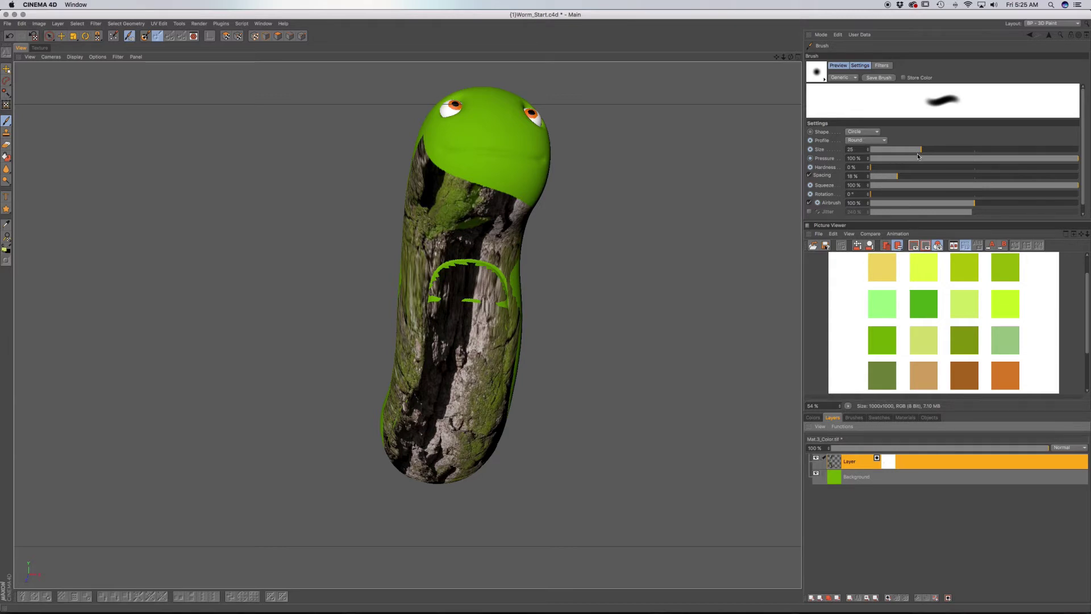
pyautogui.moveTo(924, 153); pyautogui.dragTo(929, 153)
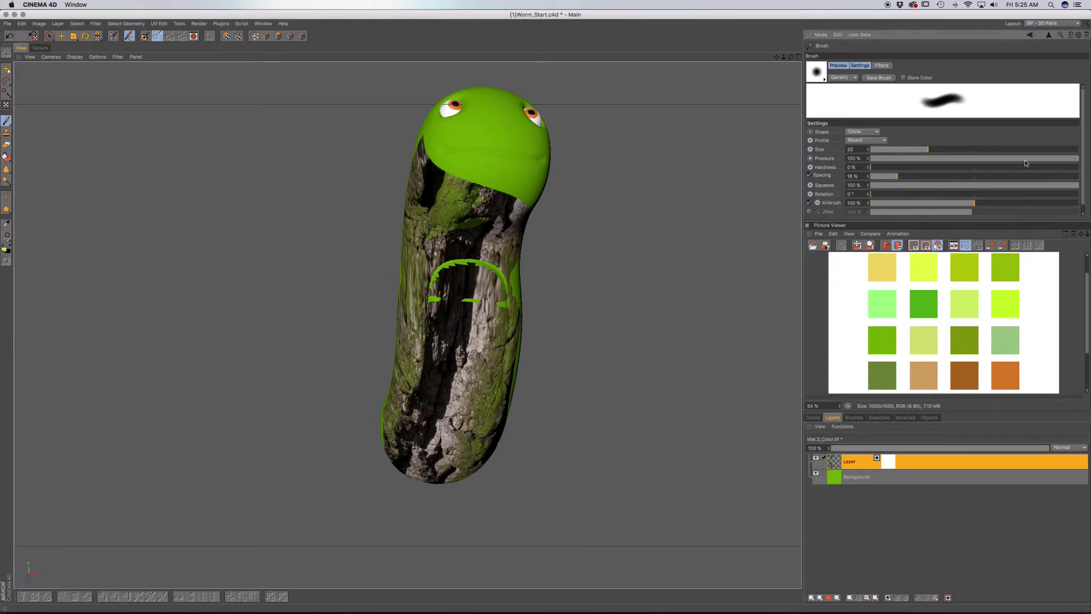
pyautogui.click(809, 203)
pyautogui.moveTo(460, 219)
pyautogui.mouseDown()
pyautogui.moveTo(501, 197)
pyautogui.moveTo(492, 211)
pyautogui.mouseUp()
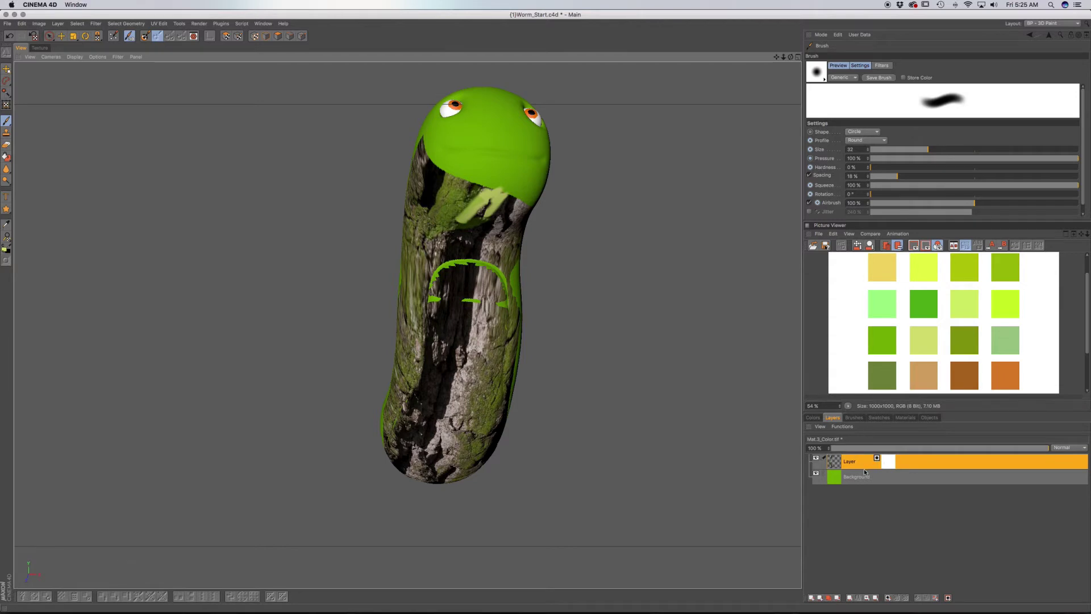
pyautogui.press('super+z')
# Switch between the bark layer and its mask, check the paint colour, and remove the layer mask
pyautogui.click(889, 462)
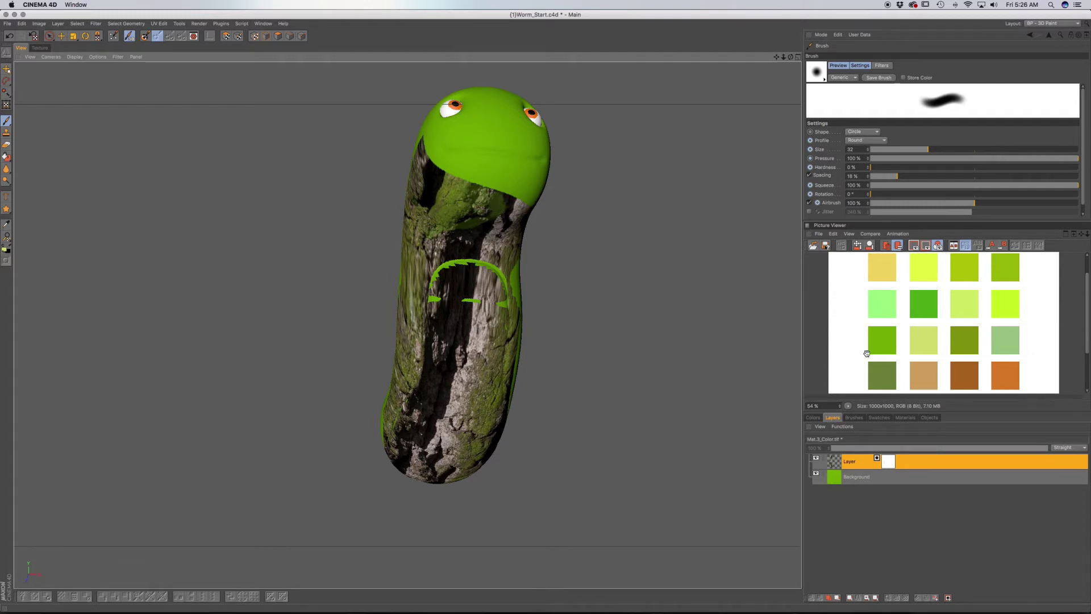
pyautogui.click(932, 460)
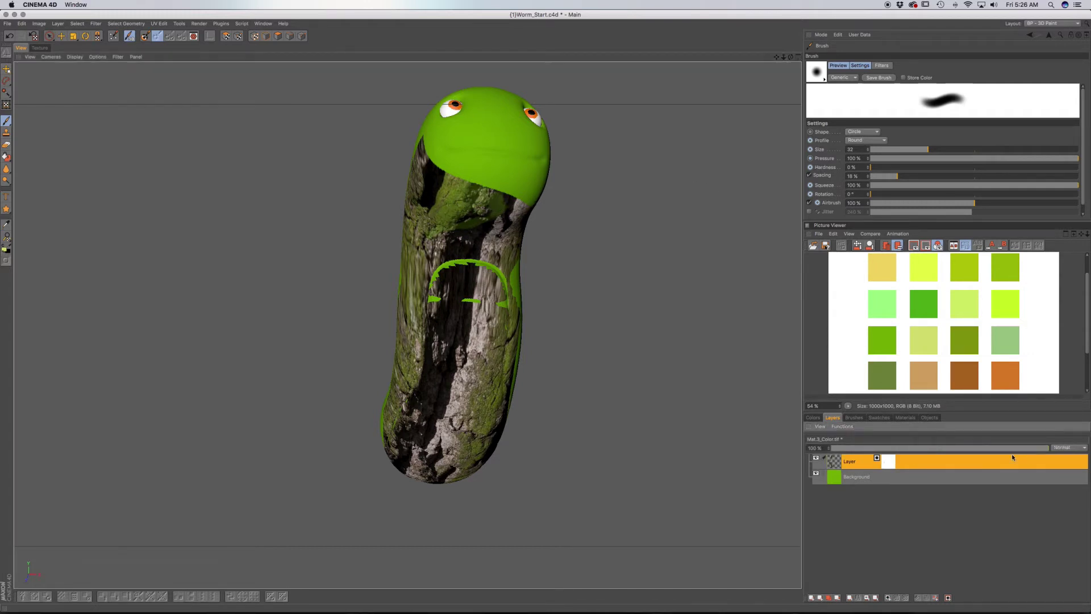
pyautogui.click(813, 417)
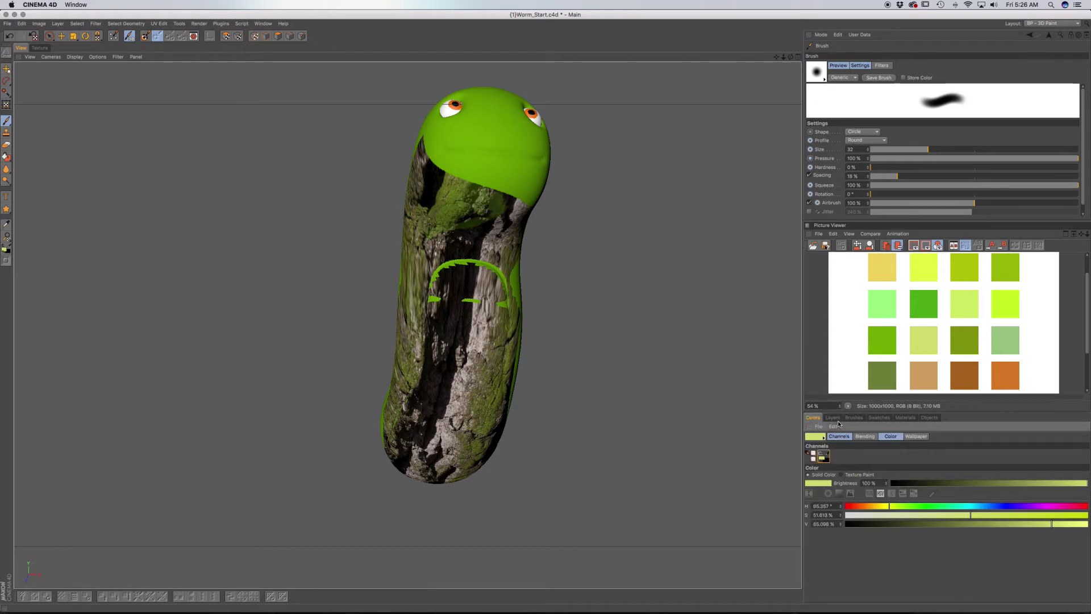
pyautogui.click(833, 417)
pyautogui.click(887, 463)
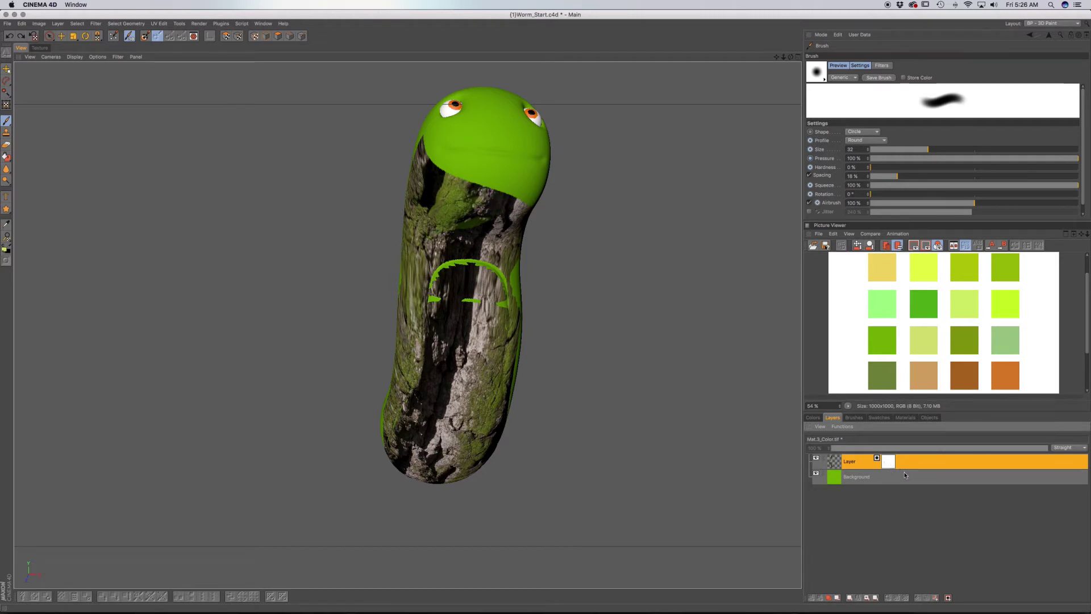
pyautogui.click(917, 497)
pyautogui.click(887, 463)
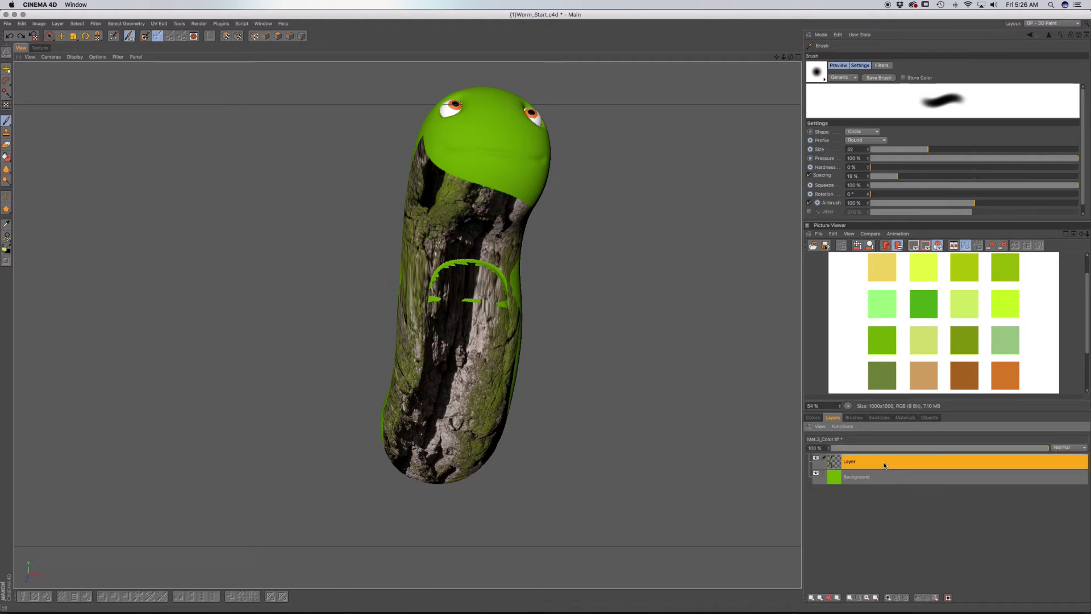
# Erase the bark below the worm's head on the bark layer, raising the Eraser size to 42 and 70
pyautogui.click(6, 144)
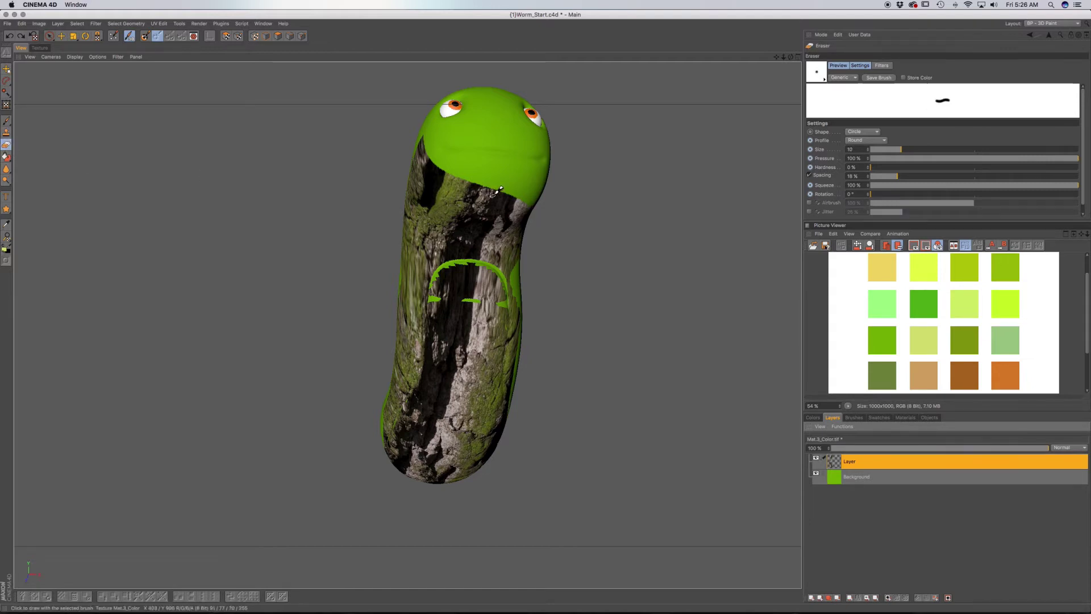
pyautogui.moveTo(493, 191); pyautogui.dragTo(479, 206)
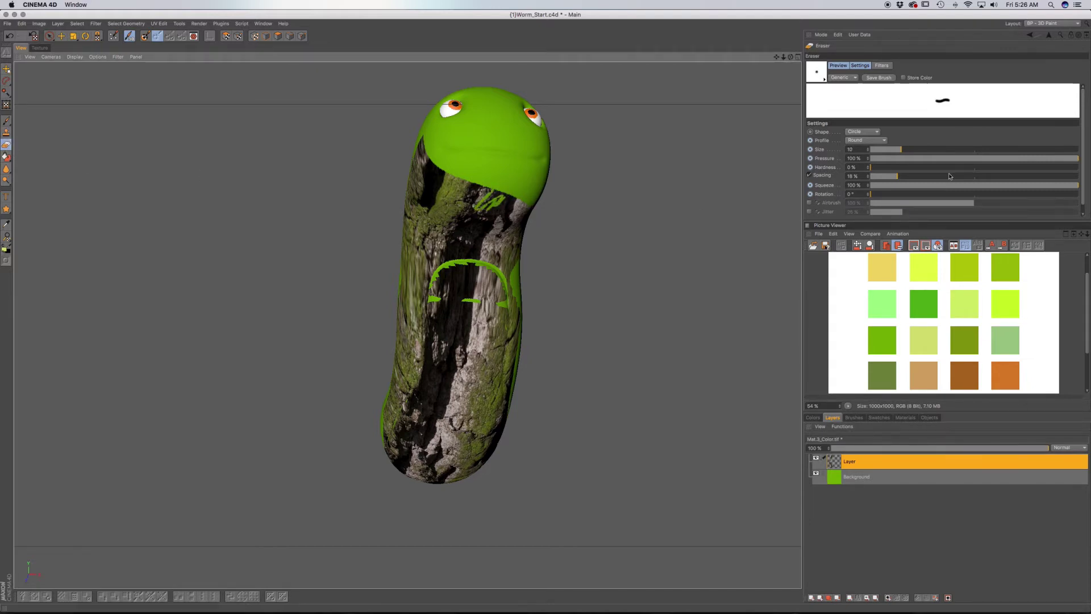
pyautogui.moveTo(912, 149); pyautogui.dragTo(936, 148)
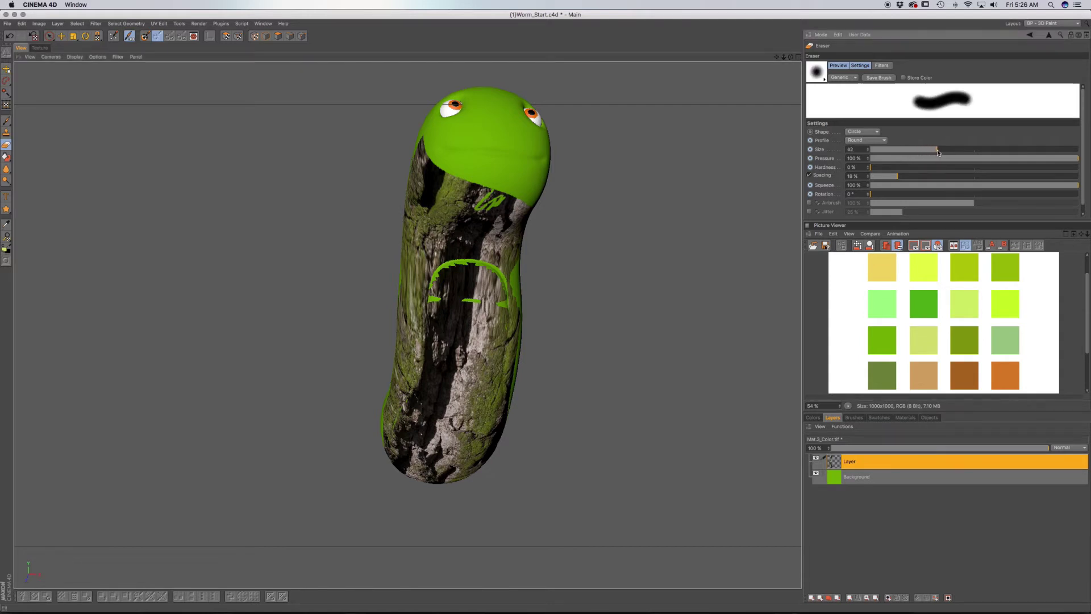
pyautogui.moveTo(460, 176)
pyautogui.mouseDown()
pyautogui.moveTo(482, 196)
pyautogui.moveTo(520, 202)
pyautogui.moveTo(514, 188)
pyautogui.moveTo(475, 181)
pyautogui.moveTo(498, 194)
pyautogui.moveTo(452, 225)
pyautogui.mouseUp()
pyautogui.moveTo(941, 149); pyautogui.dragTo(956, 149)
pyautogui.moveTo(465, 179)
pyautogui.mouseDown()
pyautogui.moveTo(415, 147)
pyautogui.moveTo(417, 136)
pyautogui.moveTo(431, 189)
pyautogui.moveTo(494, 212)
pyautogui.moveTo(483, 218)
pyautogui.moveTo(495, 202)
pyautogui.moveTo(468, 218)
pyautogui.moveTo(439, 209)
pyautogui.moveTo(418, 178)
pyautogui.moveTo(423, 228)
pyautogui.moveTo(498, 238)
pyautogui.moveTo(517, 258)
pyautogui.moveTo(455, 186)
pyautogui.moveTo(404, 192)
pyautogui.moveTo(368, 218)
pyautogui.moveTo(423, 217)
pyautogui.mouseUp()
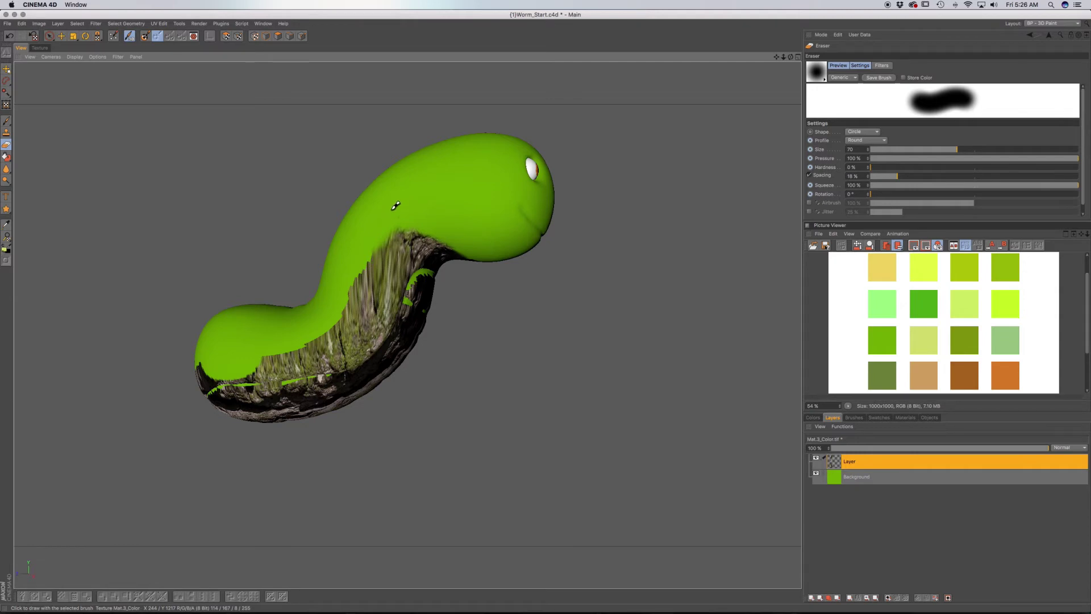
# Examine the erased bark edge below the head and the green gaps on the belly from several angles
pyautogui.keyDown('alt'); pyautogui.moveTo(446, 256); pyautogui.dragTo(353, 244); pyautogui.keyUp('alt')
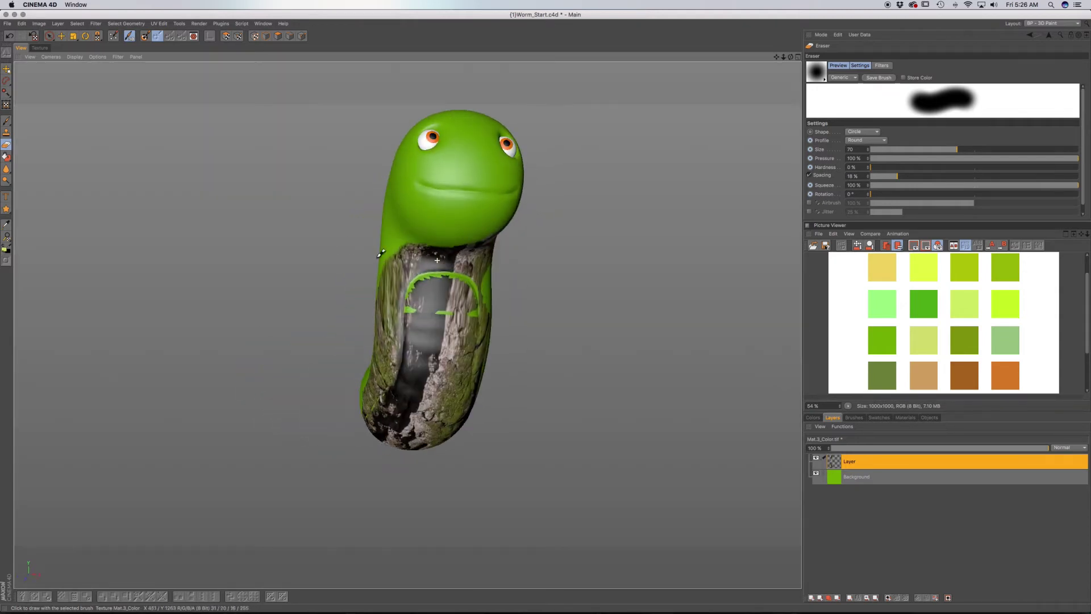
pyautogui.scroll(5, 452, 282)
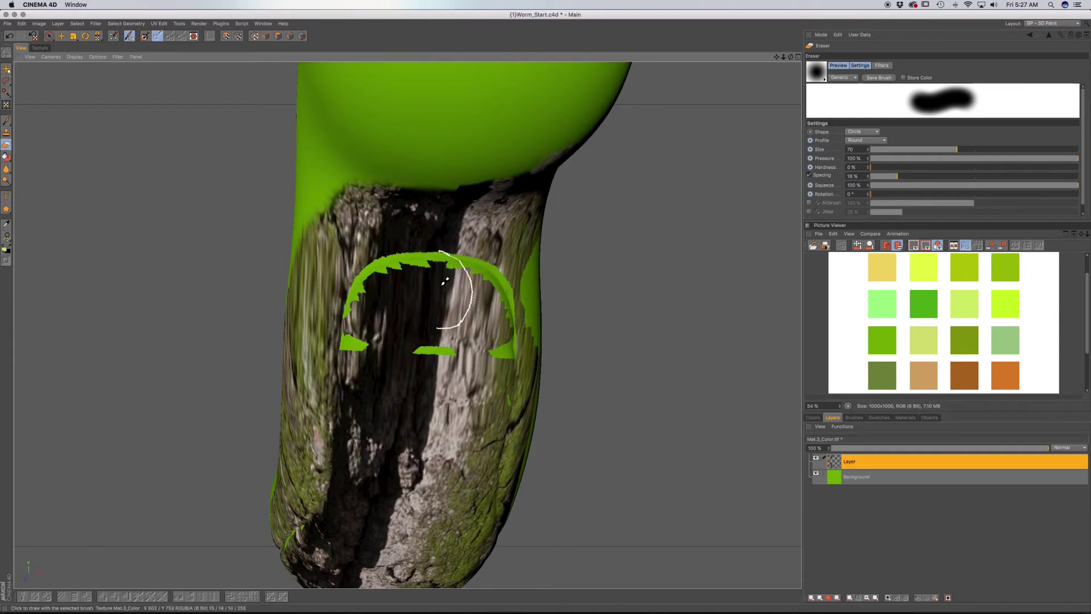
pyautogui.keyDown('alt'); pyautogui.moveTo(444, 282); pyautogui.dragTo(406, 329); pyautogui.keyUp('alt')
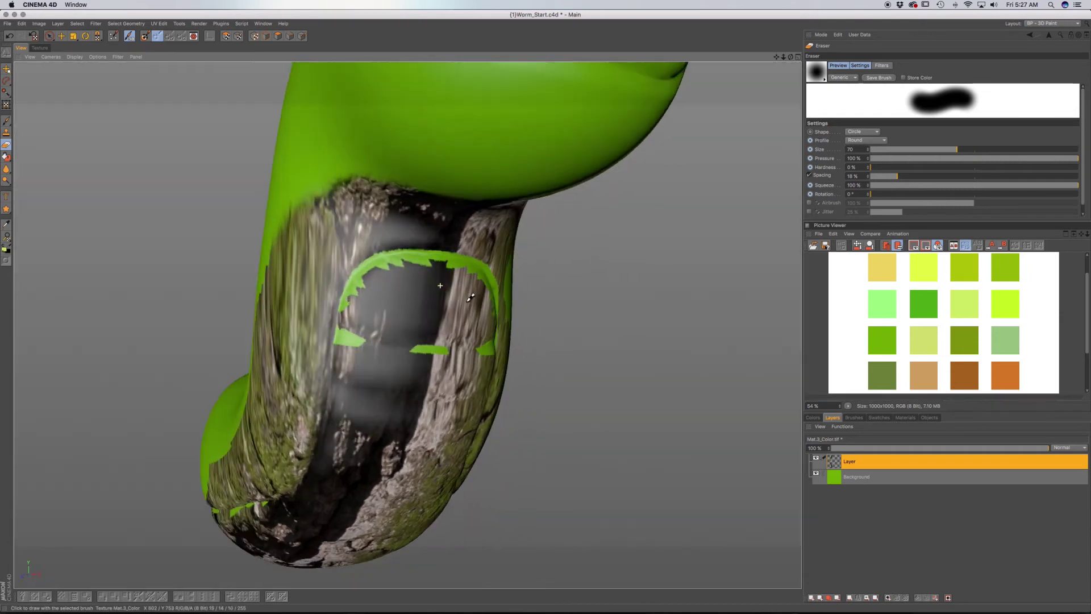
pyautogui.scroll(3, 400, 324)
pyautogui.scroll(-3, 403, 298)
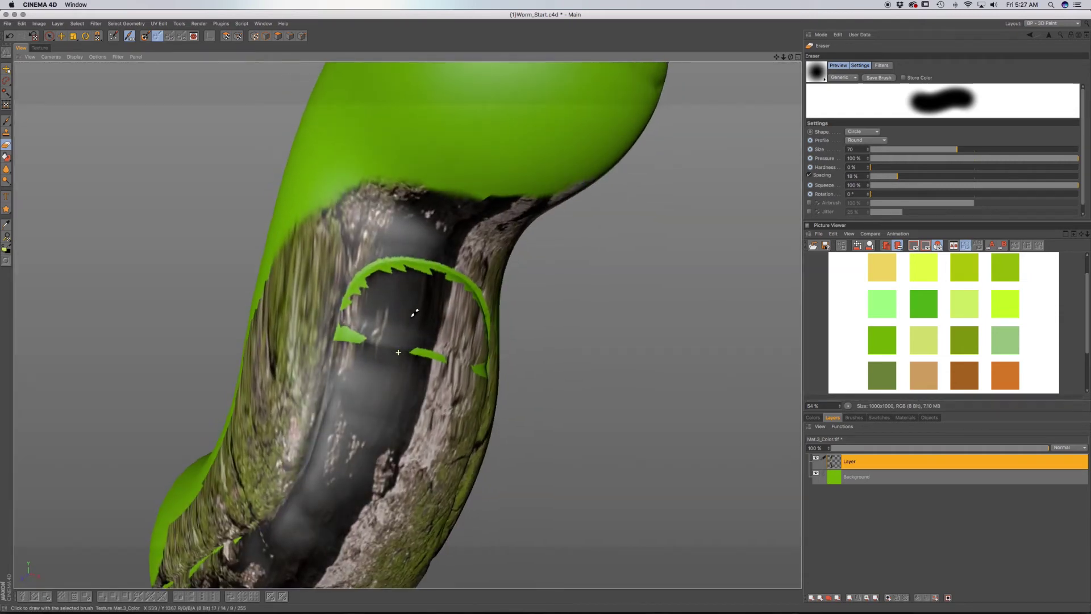
pyautogui.scroll(3, 414, 378)
pyautogui.keyDown('alt'); pyautogui.moveTo(414, 377); pyautogui.dragTo(397, 388); pyautogui.keyUp('alt')
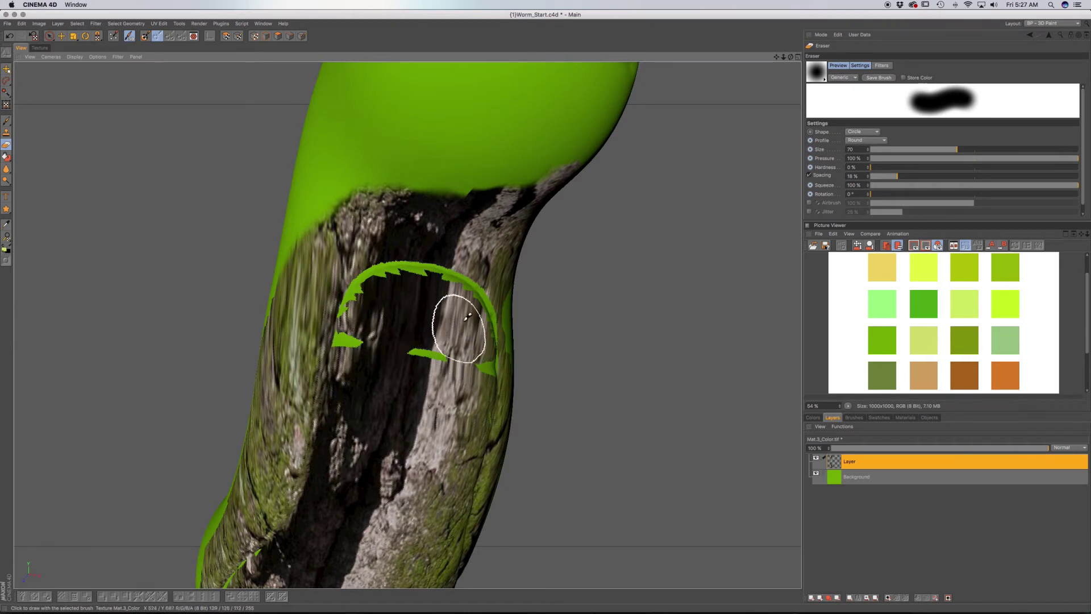
pyautogui.keyDown('alt'); pyautogui.moveTo(457, 335); pyautogui.dragTo(465, 353); pyautogui.keyUp('alt')
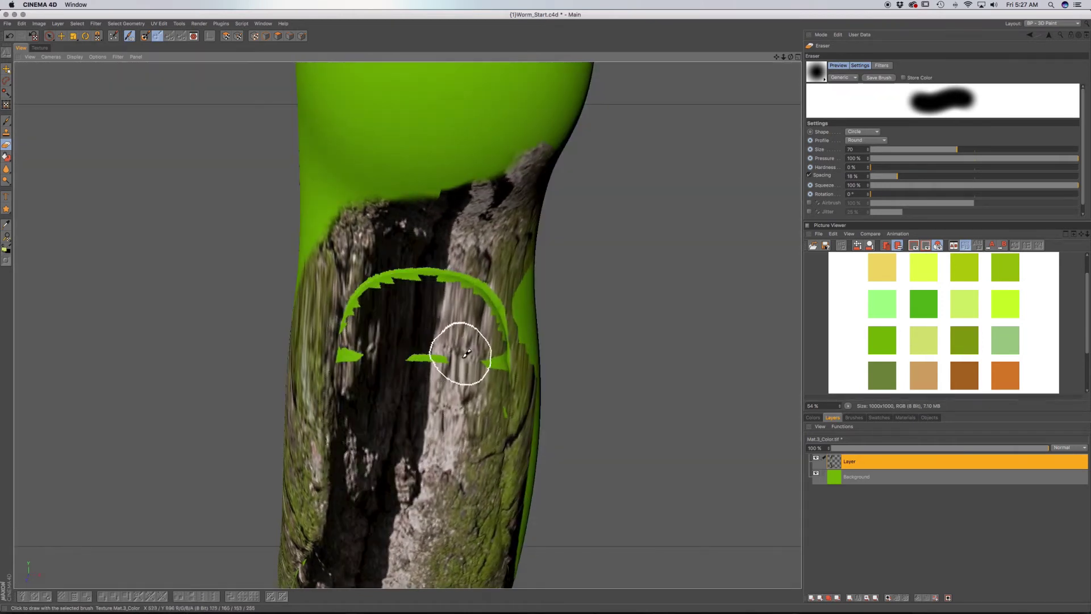
pyautogui.keyDown('alt'); pyautogui.moveTo(460, 338); pyautogui.dragTo(447, 316); pyautogui.keyUp('alt')
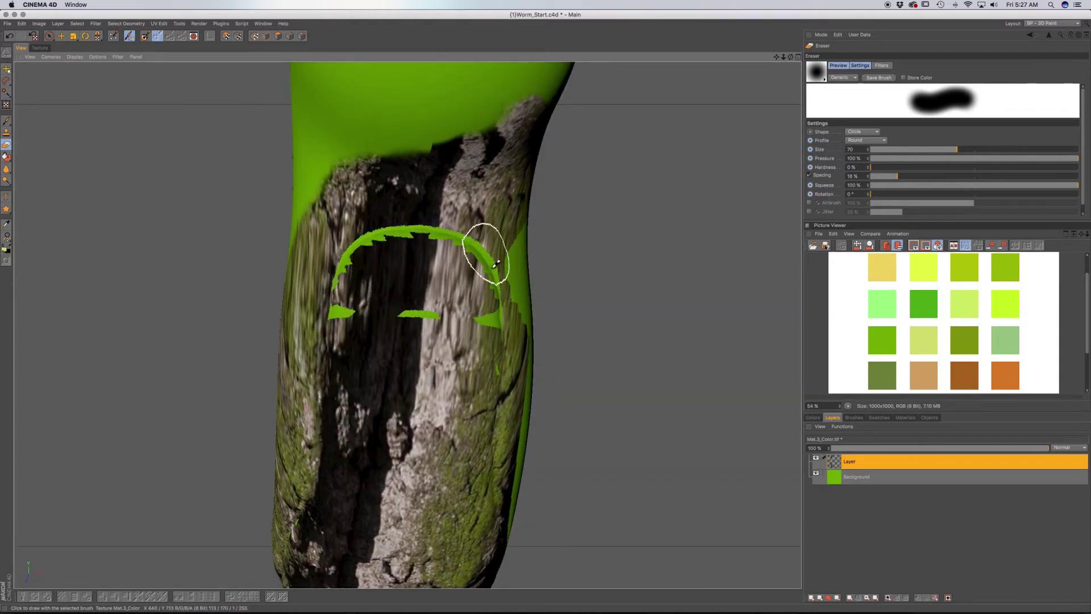
# Erase the excess bark along one side of the neck and lower body with the size 70 Eraser
pyautogui.keyDown('alt'); pyautogui.moveTo(378, 252); pyautogui.dragTo(404, 156); pyautogui.keyUp('alt')
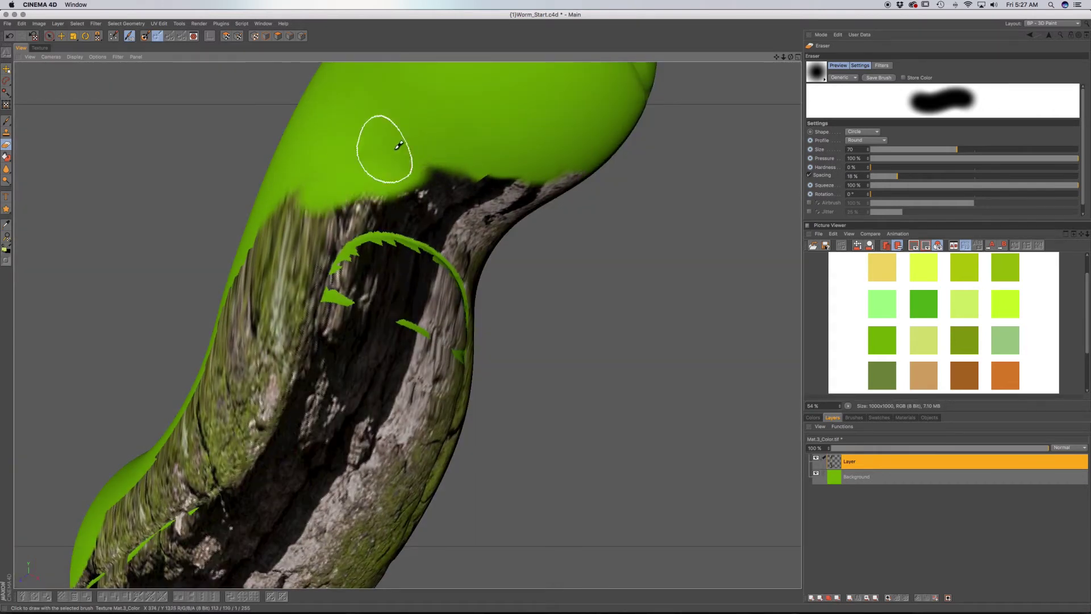
pyautogui.moveTo(490, 190)
pyautogui.mouseDown()
pyautogui.moveTo(448, 172)
pyautogui.moveTo(507, 172)
pyautogui.moveTo(472, 189)
pyautogui.moveTo(388, 190)
pyautogui.moveTo(479, 195)
pyautogui.moveTo(414, 195)
pyautogui.moveTo(383, 182)
pyautogui.moveTo(481, 222)
pyautogui.moveTo(413, 250)
pyautogui.moveTo(367, 250)
pyautogui.moveTo(463, 144)
pyautogui.moveTo(392, 221)
pyautogui.moveTo(396, 194)
pyautogui.moveTo(381, 233)
pyautogui.mouseUp()
pyautogui.moveTo(352, 289)
pyautogui.mouseDown()
pyautogui.moveTo(324, 358)
pyautogui.moveTo(156, 449)
pyautogui.moveTo(261, 426)
pyautogui.moveTo(358, 341)
pyautogui.moveTo(385, 285)
pyautogui.moveTo(429, 250)
pyautogui.moveTo(380, 366)
pyautogui.moveTo(432, 263)
pyautogui.moveTo(447, 193)
pyautogui.mouseUp()
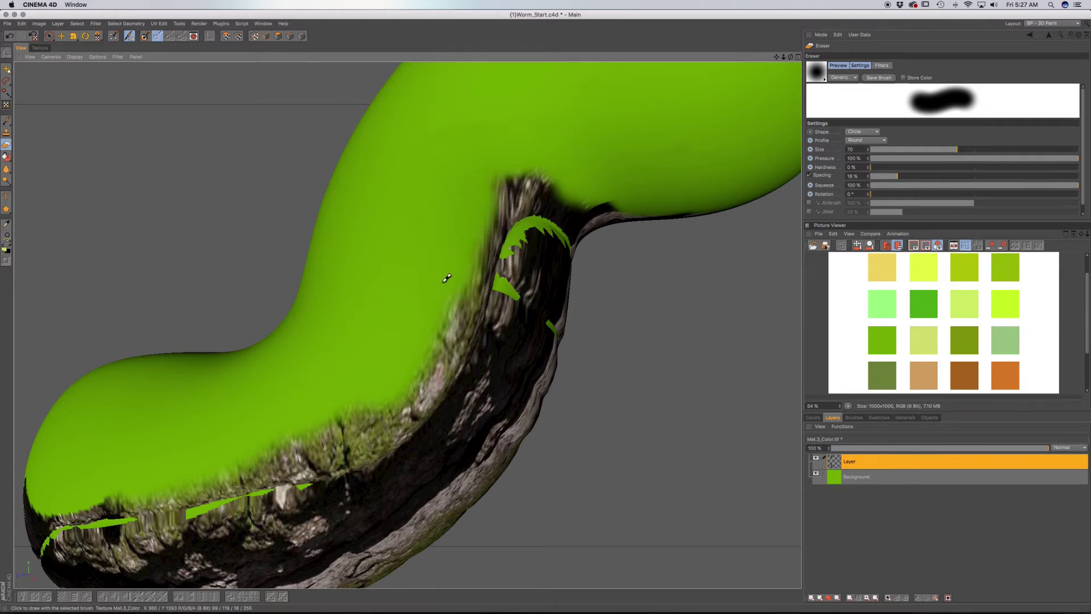
pyautogui.keyDown('alt'); pyautogui.moveTo(426, 336); pyautogui.dragTo(392, 341); pyautogui.keyUp('alt')
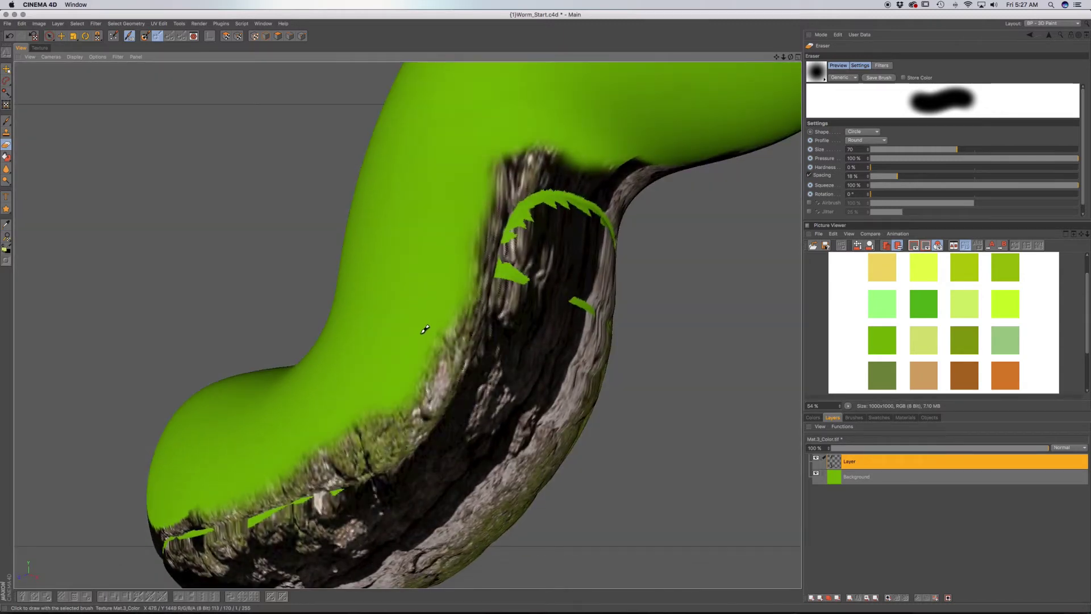
# Erase the bark around the upper edge below the head and down the opposite side of the neck
pyautogui.moveTo(439, 314)
pyautogui.keyDown('alt'); pyautogui.mouseDown()
pyautogui.moveTo(513, 123)
pyautogui.moveTo(450, 182)
pyautogui.moveTo(483, 193)
pyautogui.moveTo(413, 246)
pyautogui.moveTo(358, 220)
pyautogui.mouseUp(); pyautogui.keyUp('alt')
pyautogui.moveTo(462, 122)
pyautogui.mouseDown()
pyautogui.moveTo(451, 167)
pyautogui.moveTo(436, 165)
pyautogui.moveTo(547, 154)
pyautogui.moveTo(430, 172)
pyautogui.moveTo(453, 168)
pyautogui.mouseUp()
pyautogui.moveTo(551, 165)
pyautogui.mouseDown()
pyautogui.moveTo(497, 160)
pyautogui.moveTo(594, 179)
pyautogui.moveTo(602, 194)
pyautogui.moveTo(542, 309)
pyautogui.moveTo(559, 276)
pyautogui.moveTo(528, 222)
pyautogui.mouseUp()
pyautogui.moveTo(528, 221); pyautogui.dragTo(385, 215)
pyautogui.moveTo(468, 158)
pyautogui.mouseDown()
pyautogui.moveTo(503, 211)
pyautogui.moveTo(521, 148)
pyautogui.moveTo(546, 173)
pyautogui.moveTo(545, 235)
pyautogui.mouseUp()
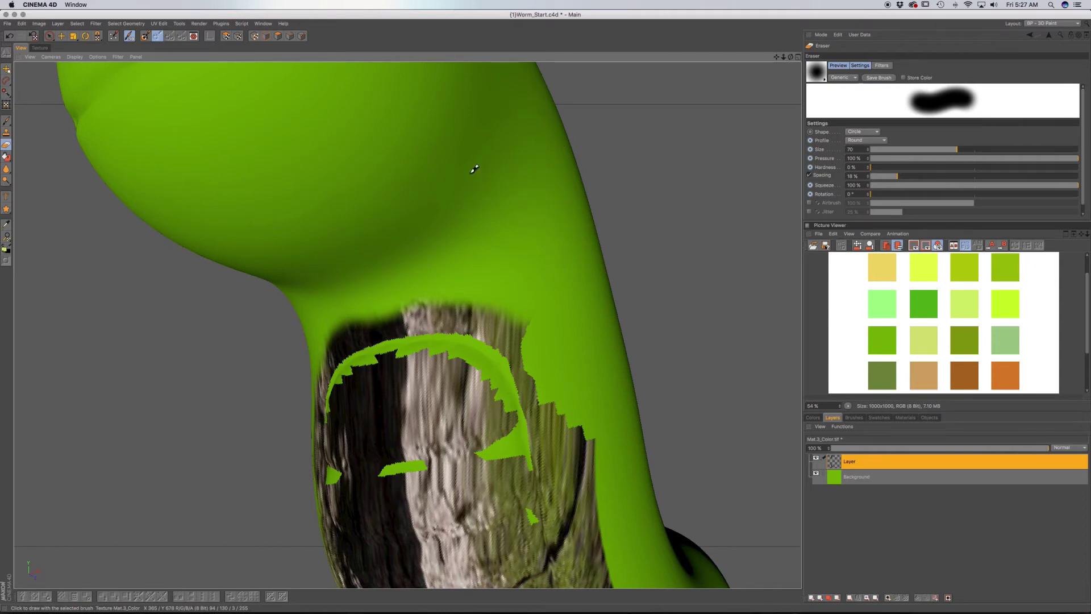
# Reduce the Eraser size to 50 and 36, and erase the bark above the green arc below the head and along its side
pyautogui.keyDown('alt'); pyautogui.moveTo(518, 316); pyautogui.dragTo(487, 352); pyautogui.keyUp('alt')
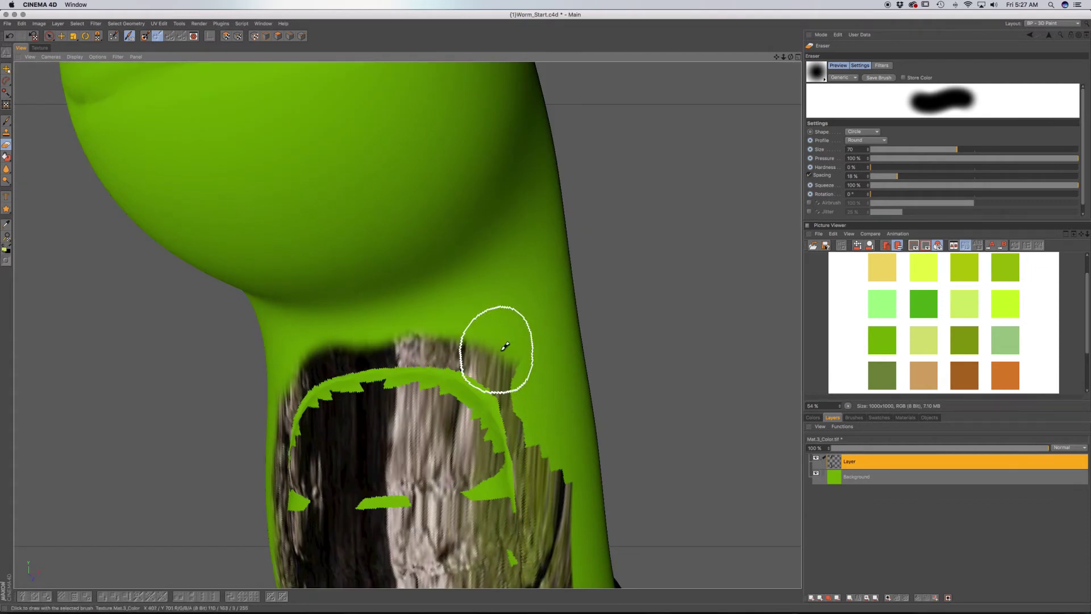
pyautogui.click(943, 149)
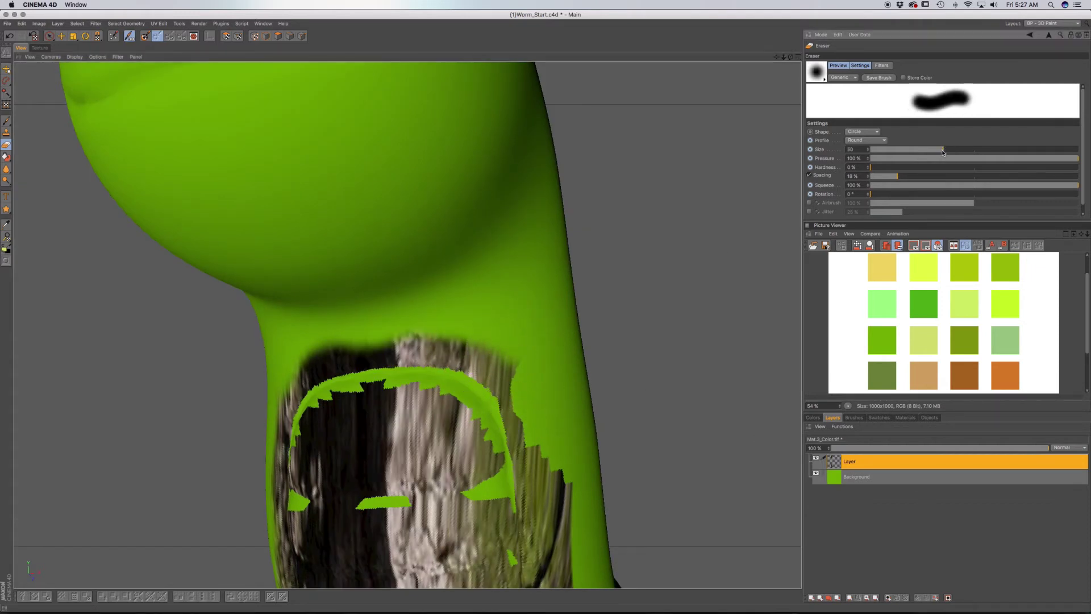
pyautogui.moveTo(516, 362); pyautogui.dragTo(499, 359)
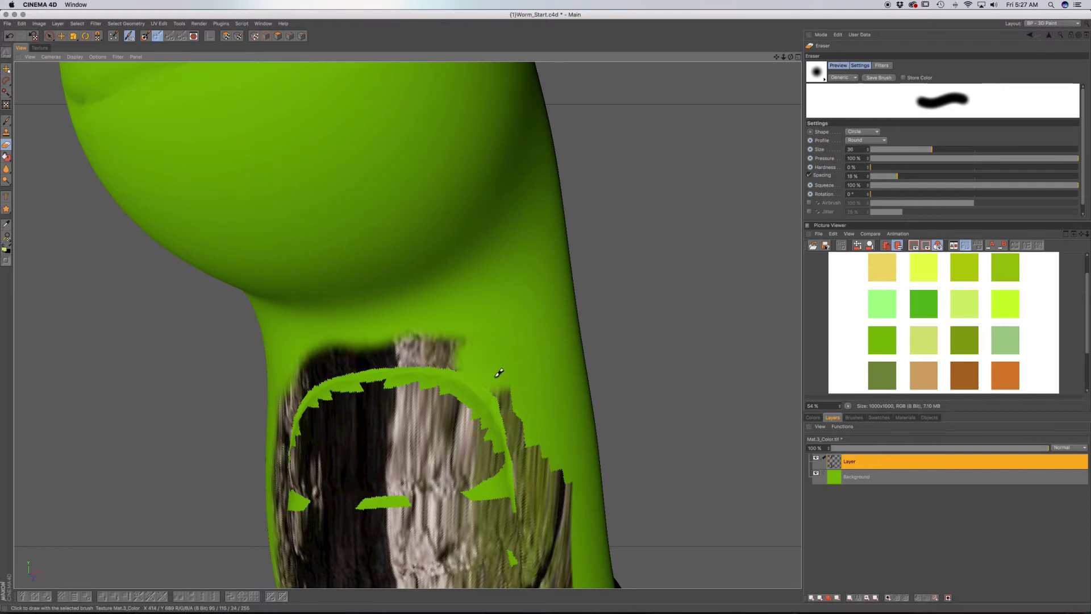
pyautogui.moveTo(387, 335); pyautogui.dragTo(300, 348)
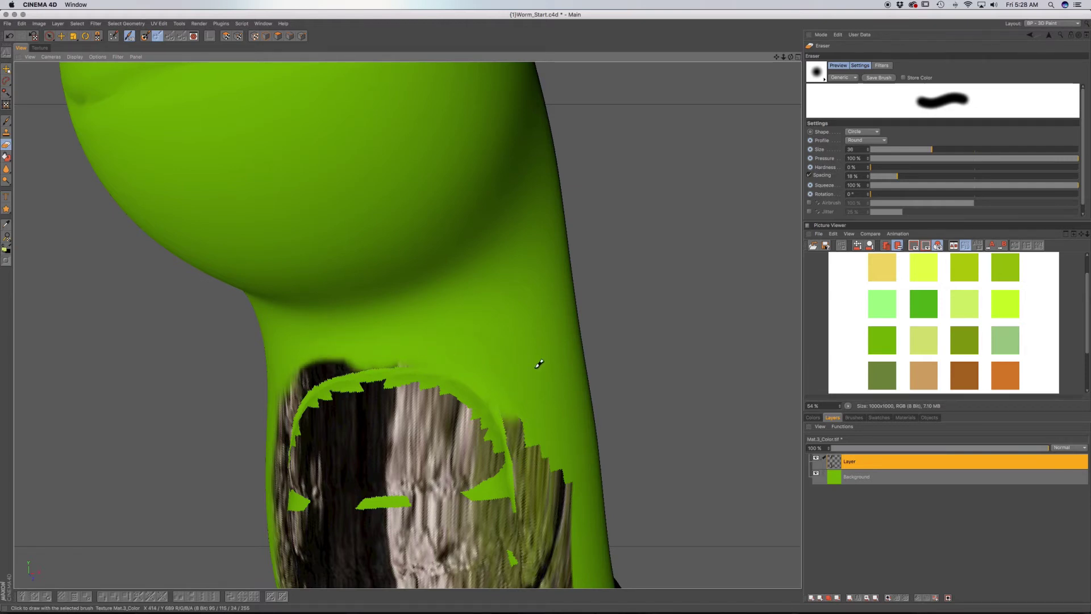
pyautogui.moveTo(409, 300)
pyautogui.keyDown('alt'); pyautogui.mouseDown()
pyautogui.moveTo(511, 365)
pyautogui.moveTo(467, 310)
pyautogui.moveTo(396, 313)
pyautogui.mouseUp(); pyautogui.keyUp('alt')
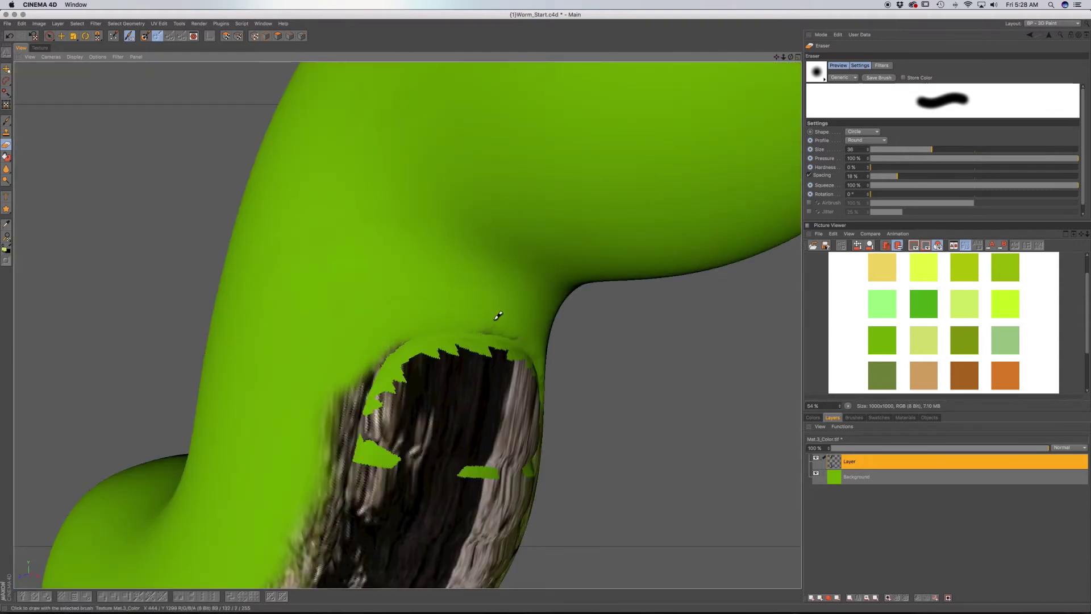
pyautogui.keyDown('alt'); pyautogui.moveTo(379, 362); pyautogui.dragTo(420, 258); pyautogui.keyUp('alt')
pyautogui.moveTo(447, 209)
pyautogui.mouseDown()
pyautogui.moveTo(409, 334)
pyautogui.moveTo(550, 196)
pyautogui.moveTo(511, 219)
pyautogui.moveTo(438, 230)
pyautogui.mouseUp()
pyautogui.moveTo(357, 273)
pyautogui.mouseDown()
pyautogui.moveTo(427, 254)
pyautogui.moveTo(389, 282)
pyautogui.moveTo(426, 306)
pyautogui.moveTo(433, 280)
pyautogui.mouseUp()
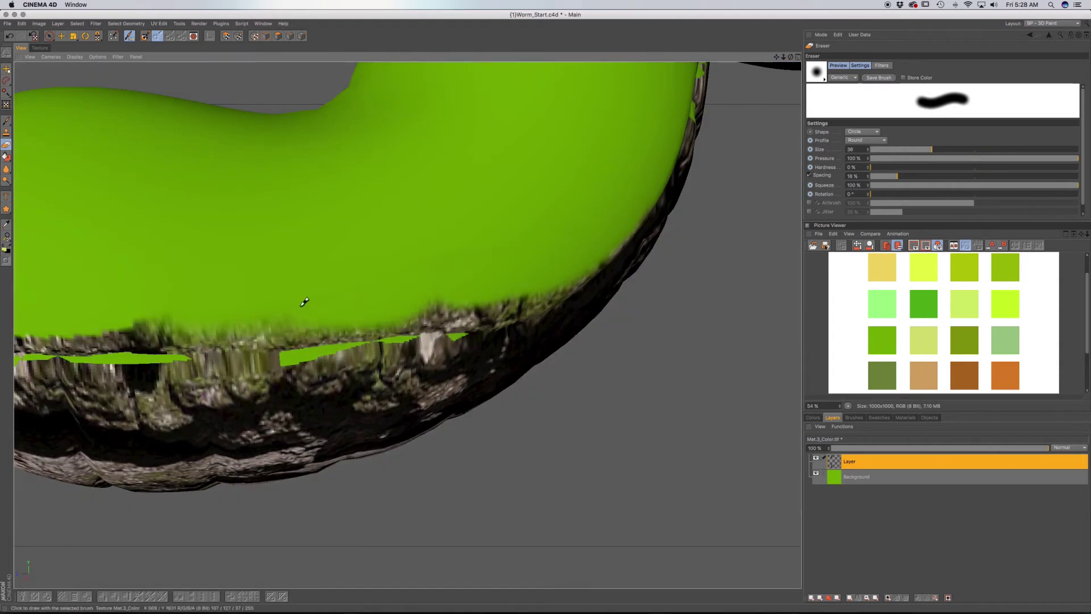
# Erase the bark above the jagged green gap along the lower body and around the tail end
pyautogui.moveTo(249, 307)
pyautogui.keyDown('alt'); pyautogui.mouseDown()
pyautogui.moveTo(455, 295)
pyautogui.moveTo(382, 304)
pyautogui.moveTo(302, 277)
pyautogui.moveTo(389, 280)
pyautogui.moveTo(333, 292)
pyautogui.moveTo(295, 286)
pyautogui.moveTo(364, 418)
pyautogui.moveTo(401, 214)
pyautogui.moveTo(362, 229)
pyautogui.mouseUp(); pyautogui.keyUp('alt')
pyautogui.moveTo(251, 240)
pyautogui.mouseDown()
pyautogui.moveTo(439, 245)
pyautogui.moveTo(430, 293)
pyautogui.moveTo(468, 295)
pyautogui.mouseUp()
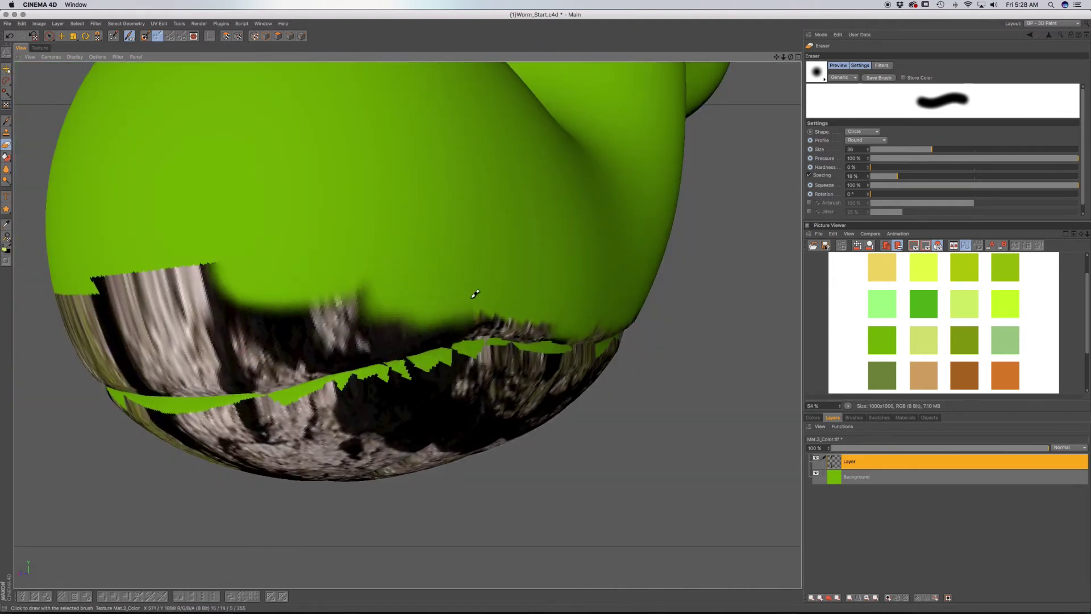
pyautogui.moveTo(526, 318)
pyautogui.keyDown('alt'); pyautogui.mouseDown()
pyautogui.moveTo(585, 324)
pyautogui.moveTo(421, 292)
pyautogui.moveTo(386, 260)
pyautogui.moveTo(418, 297)
pyautogui.moveTo(590, 287)
pyautogui.moveTo(526, 304)
pyautogui.moveTo(341, 250)
pyautogui.moveTo(346, 297)
pyautogui.moveTo(417, 314)
pyautogui.moveTo(361, 297)
pyautogui.moveTo(406, 324)
pyautogui.moveTo(370, 339)
pyautogui.moveTo(288, 268)
pyautogui.moveTo(519, 317)
pyautogui.moveTo(400, 305)
pyautogui.moveTo(433, 312)
pyautogui.moveTo(555, 312)
pyautogui.moveTo(426, 267)
pyautogui.moveTo(185, 251)
pyautogui.moveTo(223, 301)
pyautogui.mouseUp(); pyautogui.keyUp('alt')
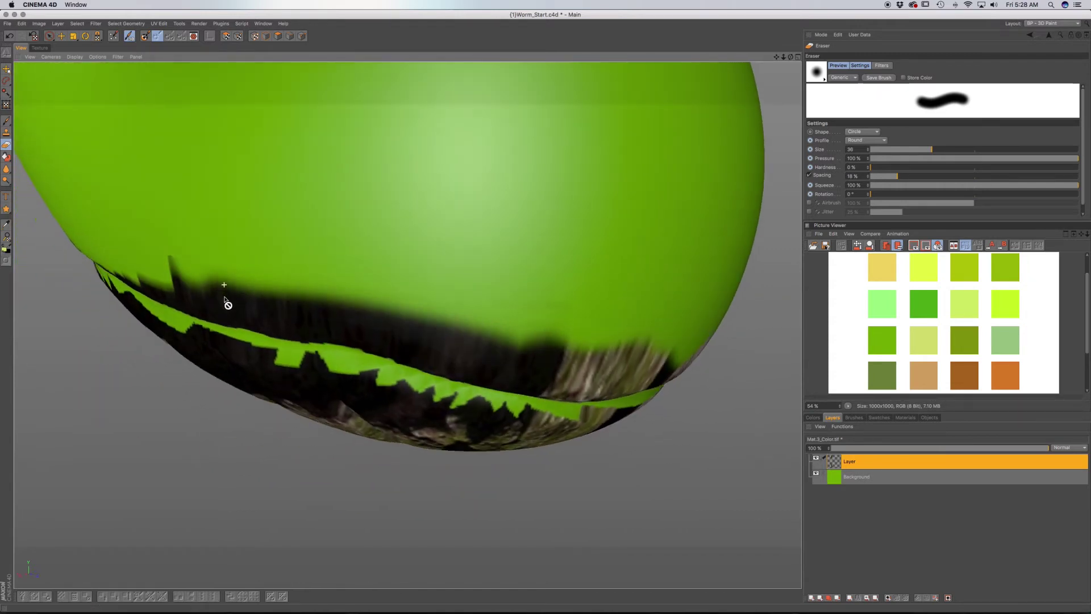
pyautogui.keyDown('alt'); pyautogui.moveTo(412, 308); pyautogui.dragTo(440, 387); pyautogui.keyUp('alt')
pyautogui.moveTo(492, 335)
pyautogui.mouseDown()
pyautogui.moveTo(344, 318)
pyautogui.moveTo(146, 339)
pyautogui.moveTo(285, 322)
pyautogui.moveTo(176, 337)
pyautogui.moveTo(152, 359)
pyautogui.moveTo(236, 356)
pyautogui.moveTo(130, 356)
pyautogui.moveTo(407, 353)
pyautogui.moveTo(602, 391)
pyautogui.moveTo(590, 405)
pyautogui.moveTo(454, 384)
pyautogui.moveTo(460, 358)
pyautogui.mouseUp()
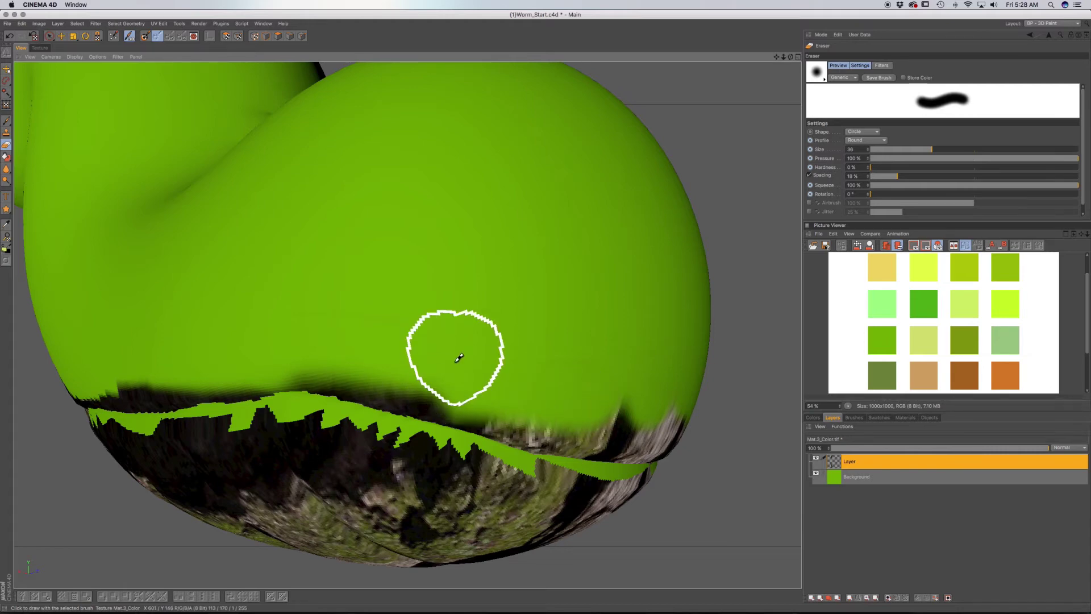
# Display the wireframe over the shaded worm and examine the mesh around the tail's bark edge
pyautogui.rightClick(459, 358)
pyautogui.click(477, 381)
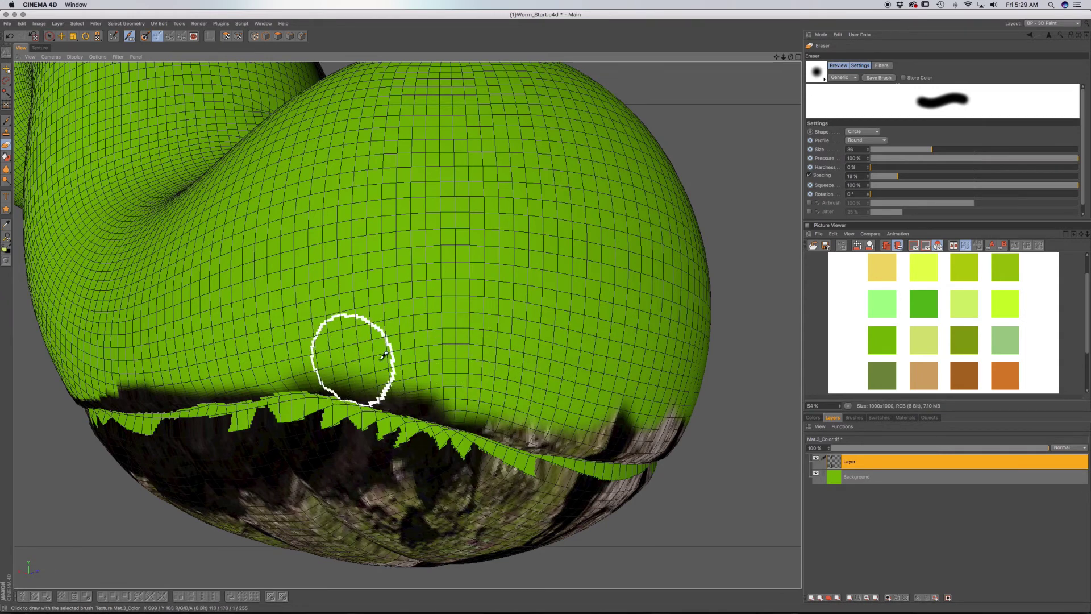
pyautogui.scroll(-3, 468, 370)
pyautogui.scroll(-4, 469, 371)
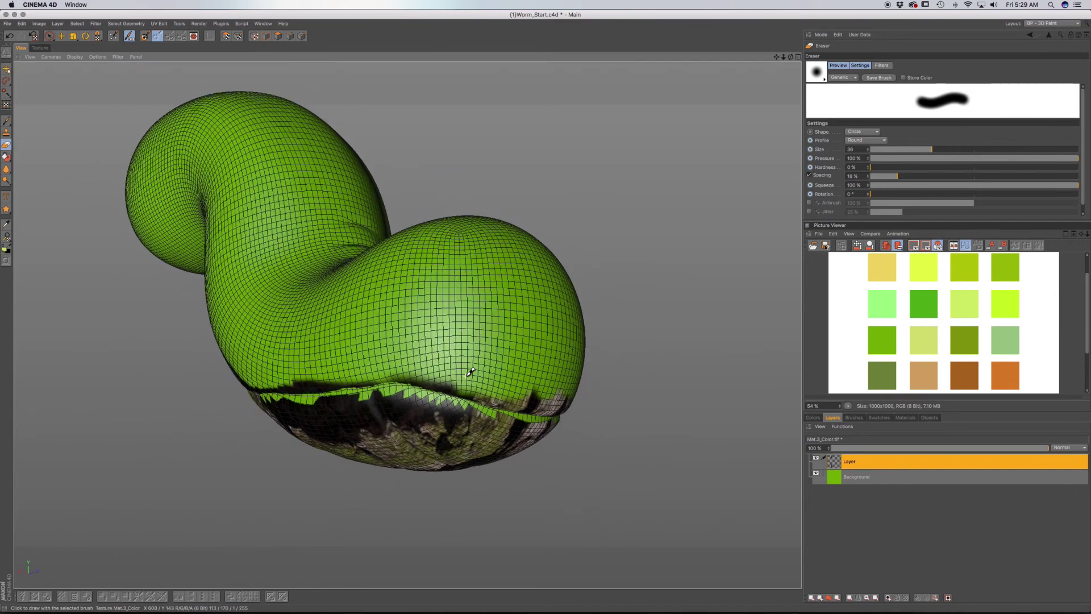
pyautogui.scroll(8, 469, 372)
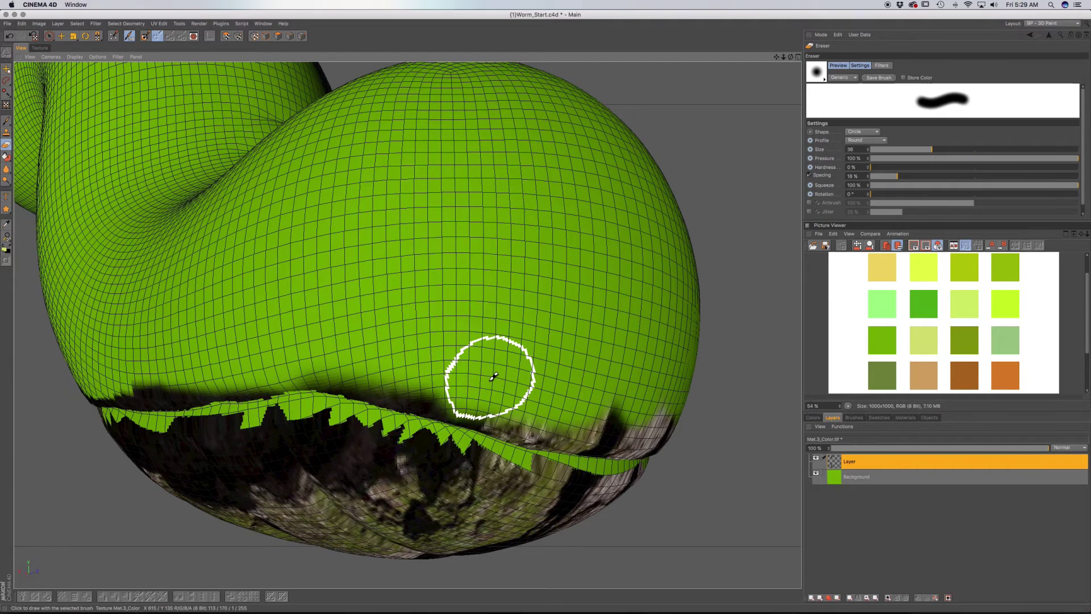
pyautogui.scroll(2, 475, 367)
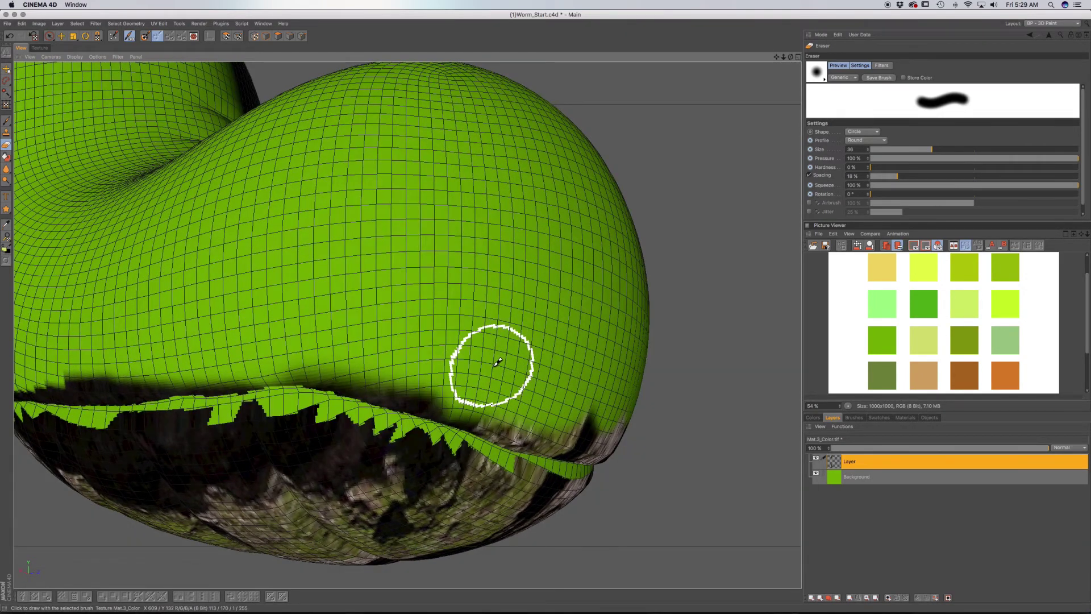
pyautogui.scroll(2, 498, 364)
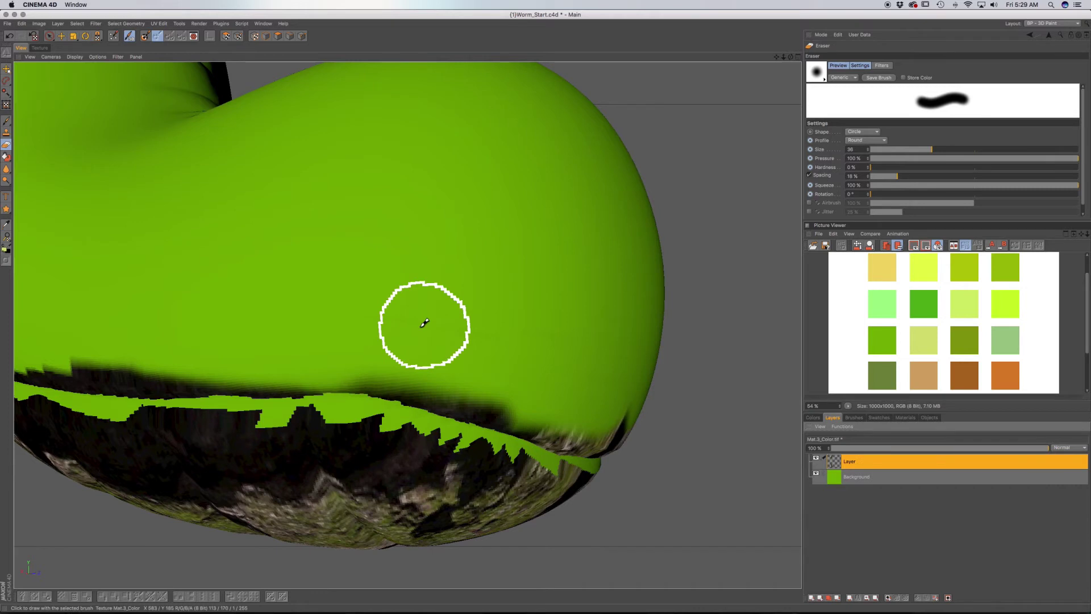
# Erase the remaining dark bark strip above the green gap on the far side and rear of the tail
pyautogui.scroll(3, 434, 337)
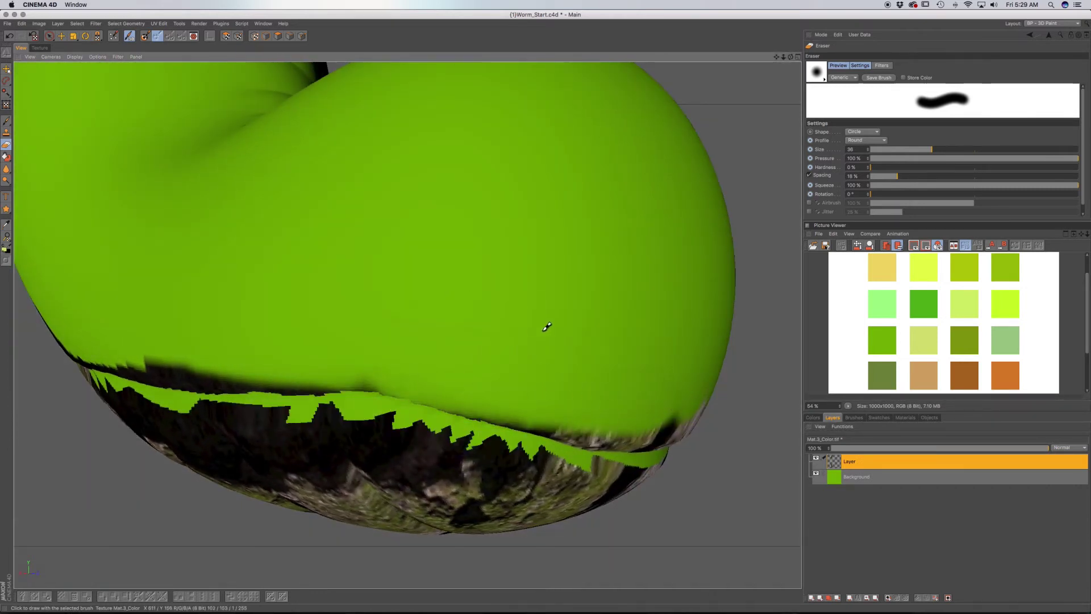
pyautogui.keyDown('alt'); pyautogui.moveTo(499, 309); pyautogui.dragTo(352, 365); pyautogui.keyUp('alt')
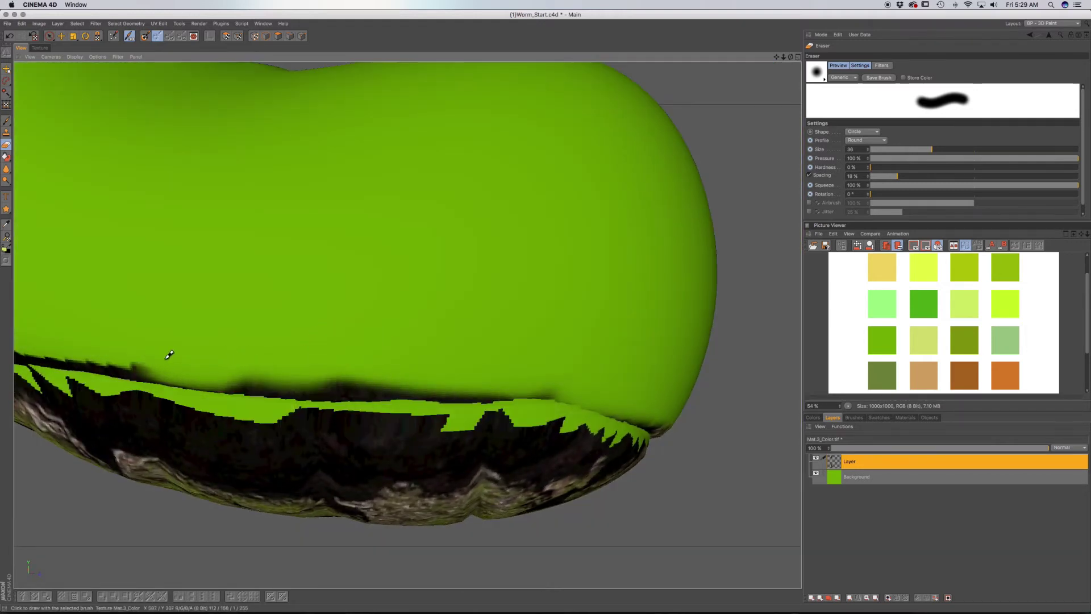
pyautogui.keyDown('alt'); pyautogui.moveTo(150, 355); pyautogui.dragTo(520, 341); pyautogui.keyUp('alt')
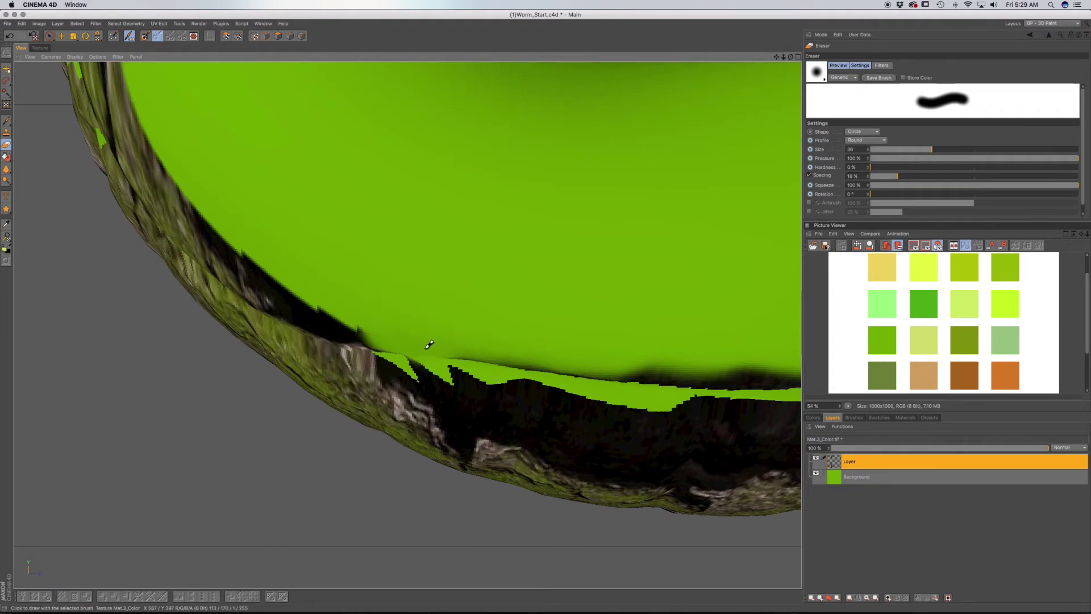
pyautogui.moveTo(466, 360)
pyautogui.mouseDown()
pyautogui.moveTo(547, 361)
pyautogui.moveTo(611, 366)
pyautogui.moveTo(516, 368)
pyautogui.moveTo(626, 377)
pyautogui.moveTo(367, 368)
pyautogui.moveTo(585, 382)
pyautogui.moveTo(470, 406)
pyautogui.moveTo(708, 370)
pyautogui.mouseUp()
pyautogui.moveTo(489, 377)
pyautogui.keyDown('alt'); pyautogui.mouseDown()
pyautogui.moveTo(361, 382)
pyautogui.moveTo(487, 390)
pyautogui.moveTo(434, 355)
pyautogui.moveTo(608, 370)
pyautogui.moveTo(316, 318)
pyautogui.moveTo(249, 325)
pyautogui.moveTo(446, 360)
pyautogui.mouseUp(); pyautogui.keyUp('alt')
pyautogui.moveTo(527, 392)
pyautogui.mouseDown()
pyautogui.moveTo(562, 397)
pyautogui.moveTo(591, 375)
pyautogui.moveTo(219, 307)
pyautogui.moveTo(249, 308)
pyautogui.mouseUp()
pyautogui.moveTo(151, 289)
pyautogui.mouseDown()
pyautogui.moveTo(221, 315)
pyautogui.moveTo(176, 288)
pyautogui.moveTo(159, 248)
pyautogui.mouseUp()
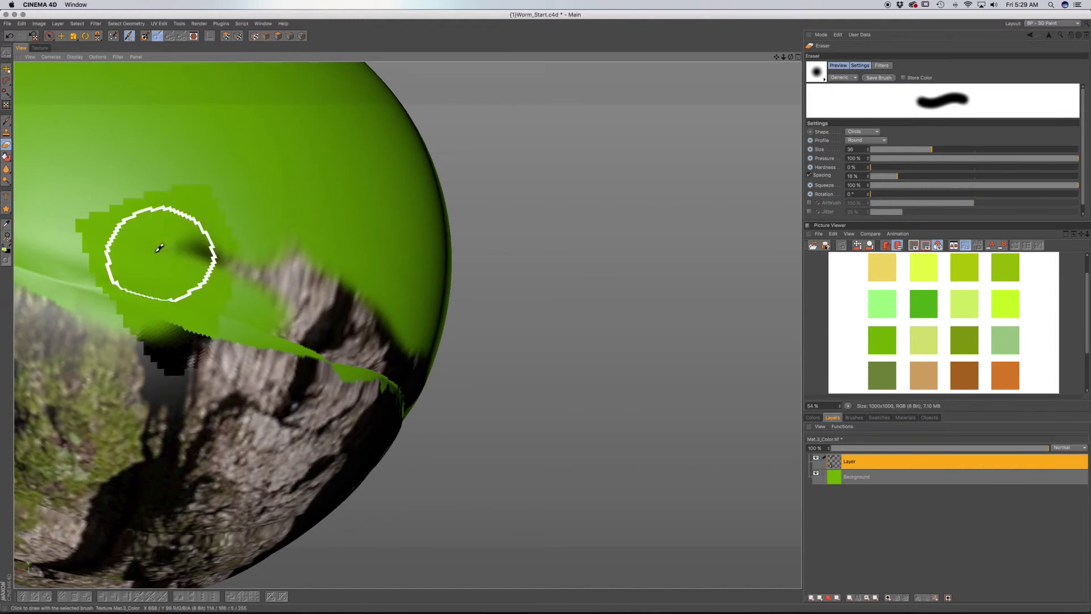
pyautogui.moveTo(340, 301); pyautogui.dragTo(304, 328)
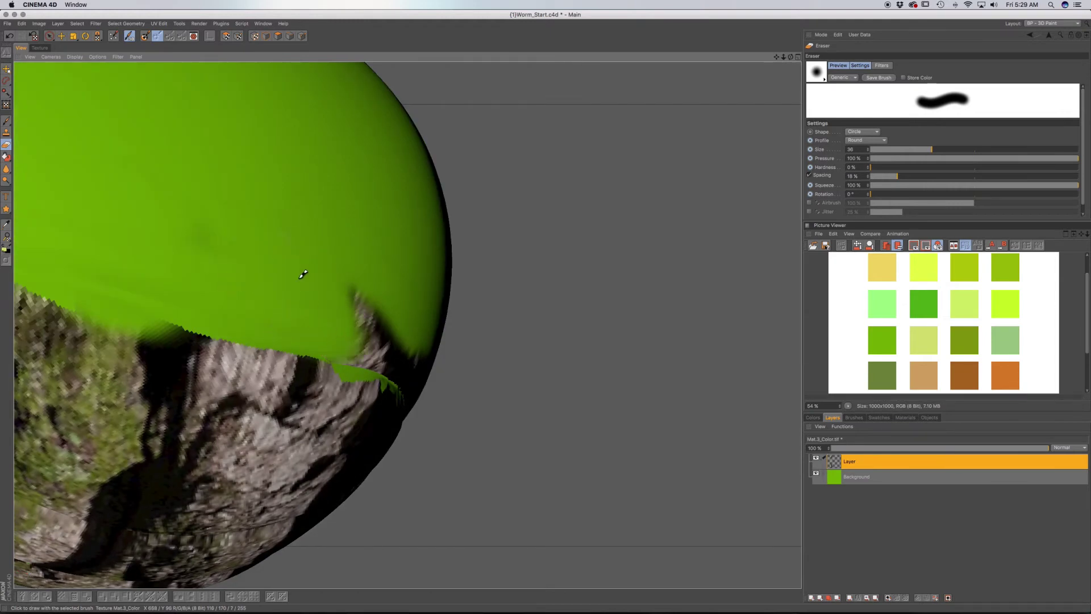
# Erase the leftover bark around the tail's corner and along the adjoining side of the body up towards the neck
pyautogui.keyDown('alt'); pyautogui.moveTo(214, 241); pyautogui.dragTo(125, 250); pyautogui.keyUp('alt')
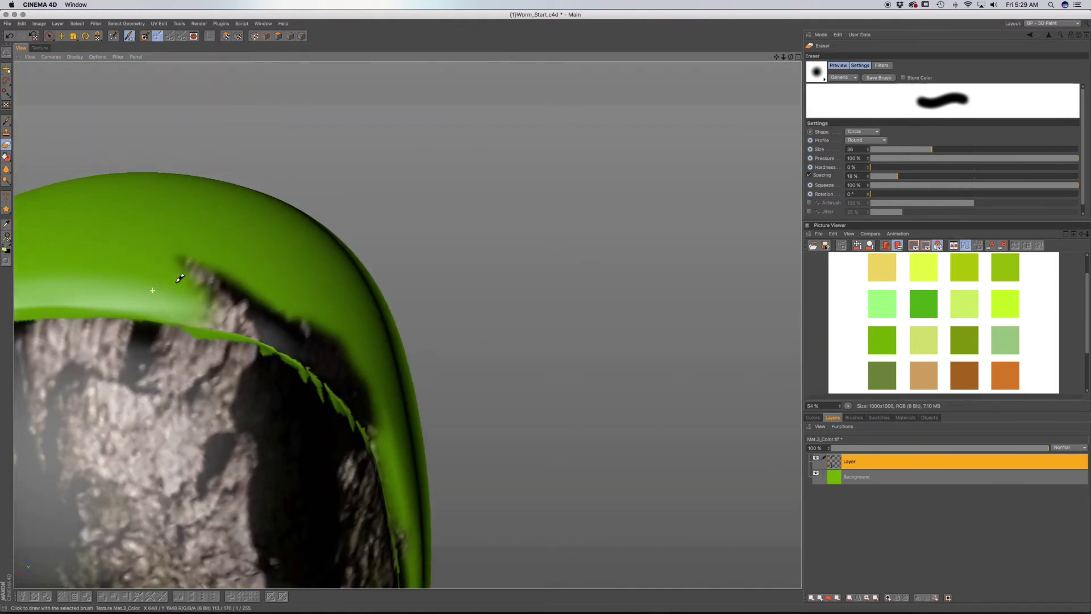
pyautogui.moveTo(245, 276)
pyautogui.mouseDown()
pyautogui.moveTo(288, 311)
pyautogui.moveTo(247, 275)
pyautogui.moveTo(252, 289)
pyautogui.moveTo(226, 312)
pyautogui.moveTo(221, 289)
pyautogui.moveTo(261, 287)
pyautogui.mouseUp()
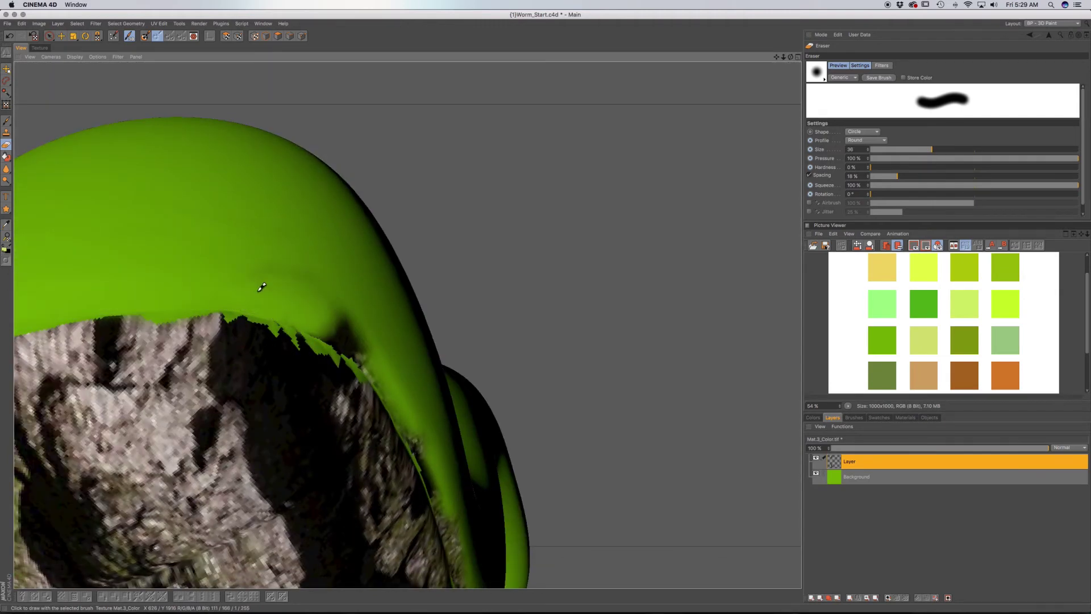
pyautogui.moveTo(385, 344)
pyautogui.keyDown('alt'); pyautogui.mouseDown()
pyautogui.moveTo(263, 273)
pyautogui.moveTo(328, 314)
pyautogui.moveTo(572, 341)
pyautogui.moveTo(428, 307)
pyautogui.moveTo(334, 330)
pyautogui.mouseUp(); pyautogui.keyUp('alt')
pyautogui.moveTo(432, 346)
pyautogui.mouseDown()
pyautogui.moveTo(465, 356)
pyautogui.moveTo(329, 321)
pyautogui.moveTo(436, 326)
pyautogui.moveTo(351, 359)
pyautogui.mouseUp()
pyautogui.moveTo(485, 280)
pyautogui.mouseDown()
pyautogui.moveTo(523, 215)
pyautogui.moveTo(441, 318)
pyautogui.mouseUp()
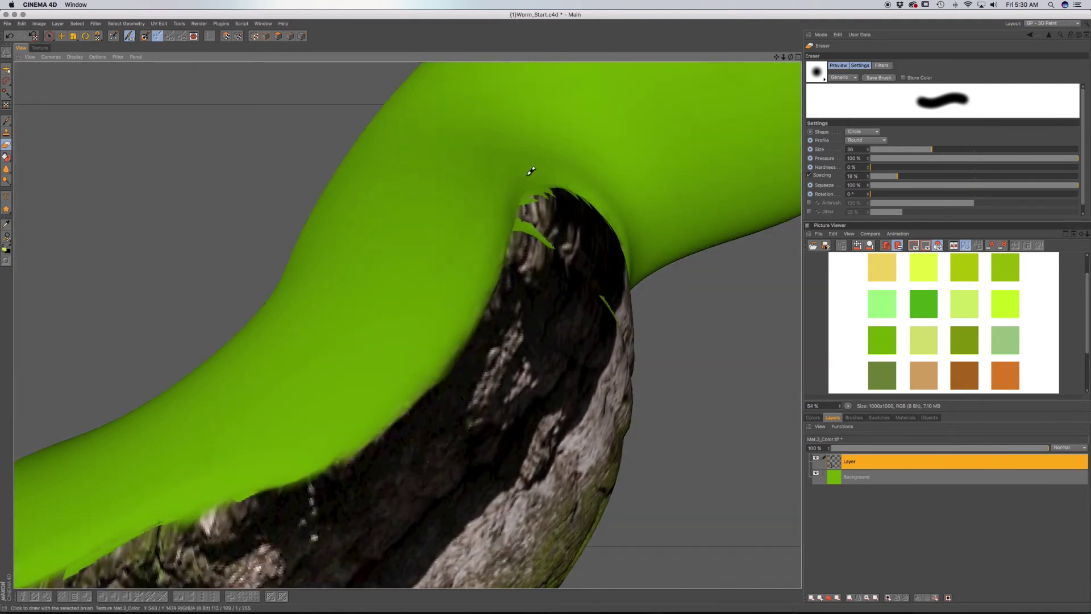
# Erase the thin bark remnants along the opposite side of the neck, from below the head towards the lower body
pyautogui.moveTo(500, 186)
pyautogui.keyDown('alt'); pyautogui.mouseDown()
pyautogui.moveTo(551, 233)
pyautogui.moveTo(487, 304)
pyautogui.moveTo(466, 283)
pyautogui.moveTo(680, 414)
pyautogui.moveTo(600, 406)
pyautogui.moveTo(497, 205)
pyautogui.moveTo(432, 121)
pyautogui.mouseUp(); pyautogui.keyUp('alt')
pyautogui.moveTo(432, 176)
pyautogui.mouseDown()
pyautogui.moveTo(503, 318)
pyautogui.moveTo(409, 115)
pyautogui.mouseUp()
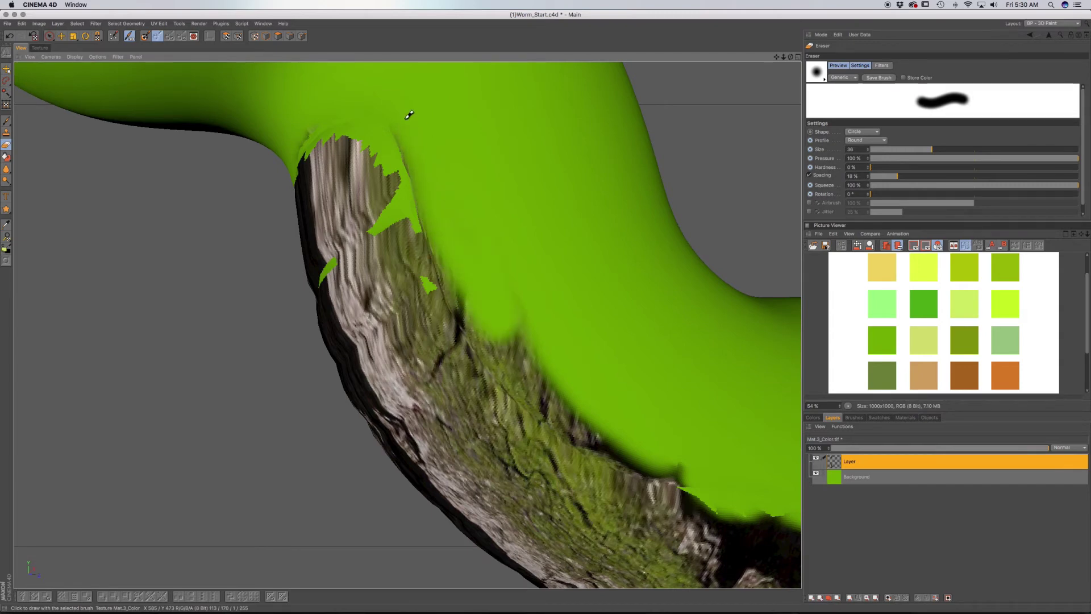
pyautogui.moveTo(435, 181)
pyautogui.mouseDown()
pyautogui.moveTo(462, 256)
pyautogui.moveTo(526, 333)
pyautogui.mouseUp()
pyautogui.keyDown('alt'); pyautogui.moveTo(505, 249); pyautogui.dragTo(455, 319); pyautogui.keyUp('alt')
pyautogui.moveTo(393, 265)
pyautogui.mouseDown()
pyautogui.moveTo(319, 179)
pyautogui.moveTo(448, 353)
pyautogui.moveTo(491, 360)
pyautogui.moveTo(472, 344)
pyautogui.mouseUp()
# Smooth the bark's upper edge along the lower body and around the tail with further Eraser strokes
pyautogui.keyDown('alt'); pyautogui.moveTo(341, 157); pyautogui.dragTo(353, 283); pyautogui.keyUp('alt')
pyautogui.keyDown('alt'); pyautogui.moveTo(421, 319); pyautogui.dragTo(341, 319); pyautogui.keyUp('alt')
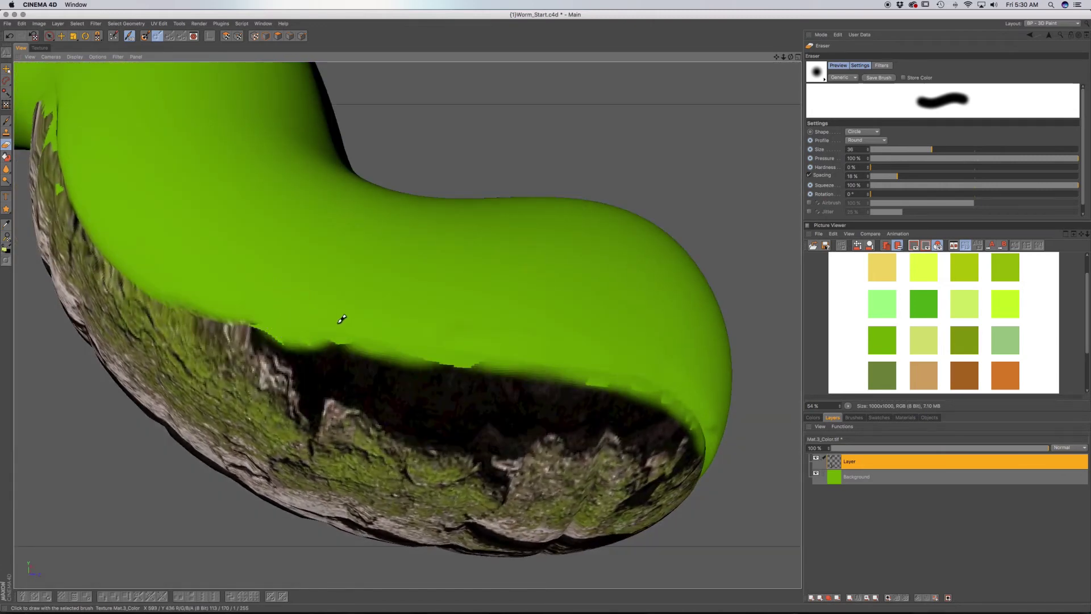
pyautogui.keyDown('alt'); pyautogui.moveTo(385, 338); pyautogui.dragTo(344, 336); pyautogui.keyUp('alt')
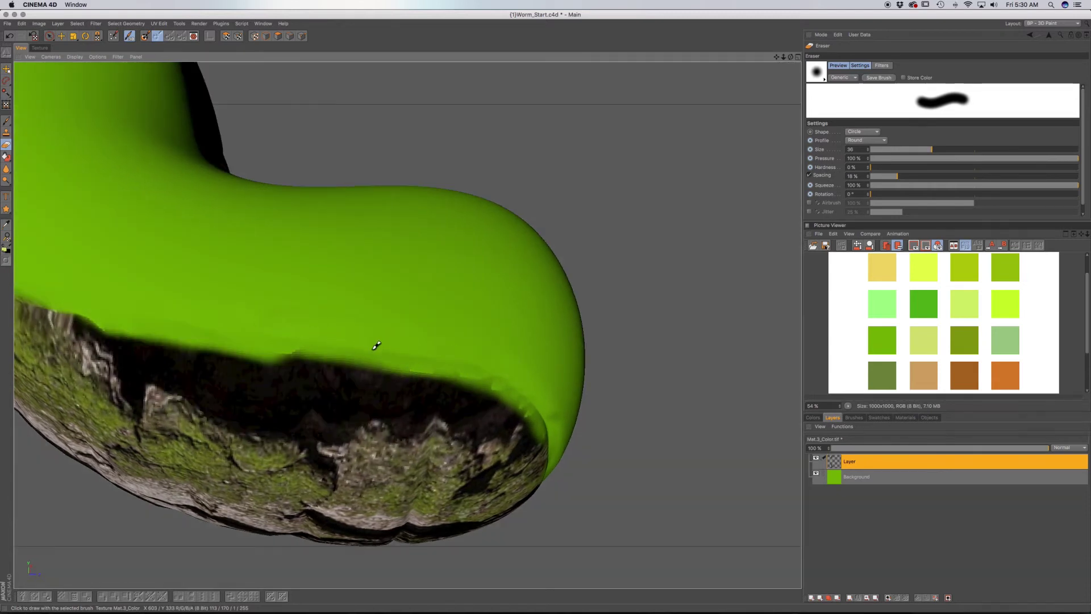
pyautogui.keyDown('alt'); pyautogui.moveTo(316, 345); pyautogui.dragTo(327, 322); pyautogui.keyUp('alt')
pyautogui.moveTo(416, 306)
pyautogui.mouseDown()
pyautogui.moveTo(485, 307)
pyautogui.moveTo(498, 324)
pyautogui.moveTo(364, 315)
pyautogui.moveTo(424, 312)
pyautogui.mouseUp()
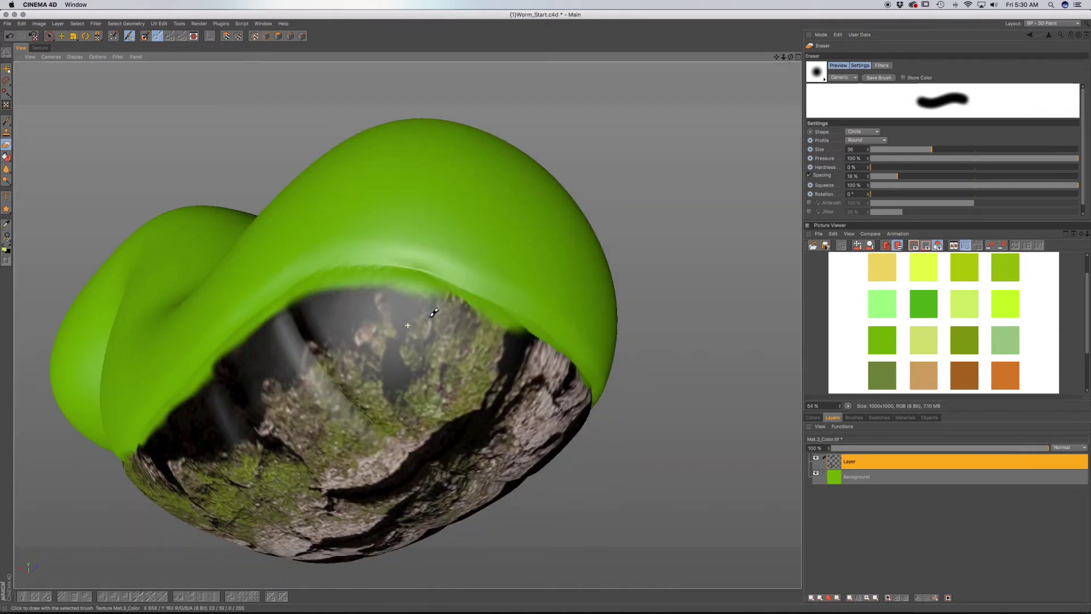
# Try the Multiply blend mode on the bark layer, set it to Overlay, and check the belly from the front
pyautogui.click(1067, 448)
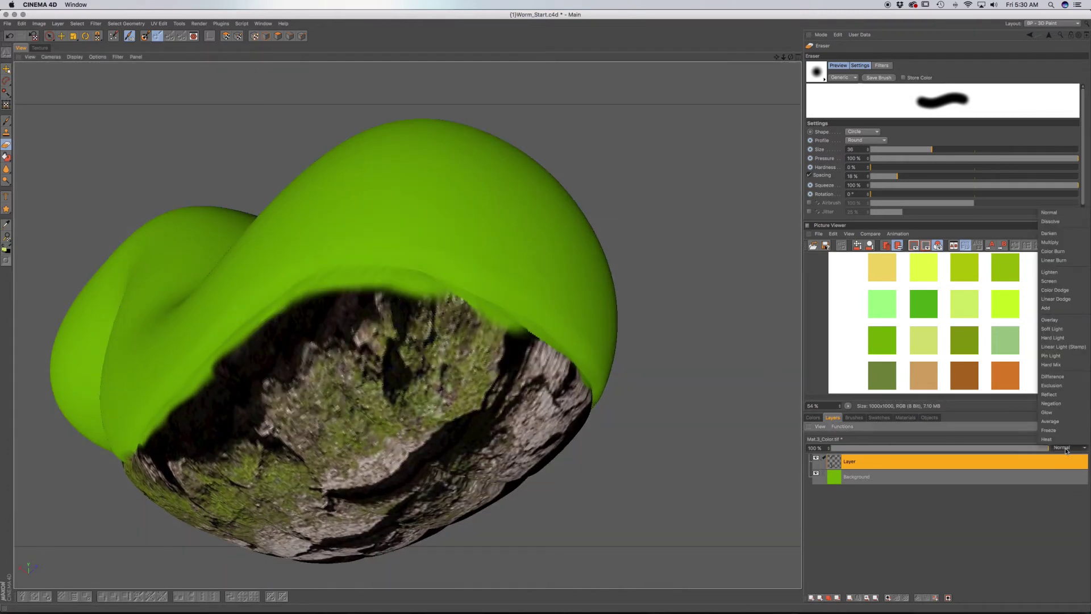
pyautogui.click(1051, 242)
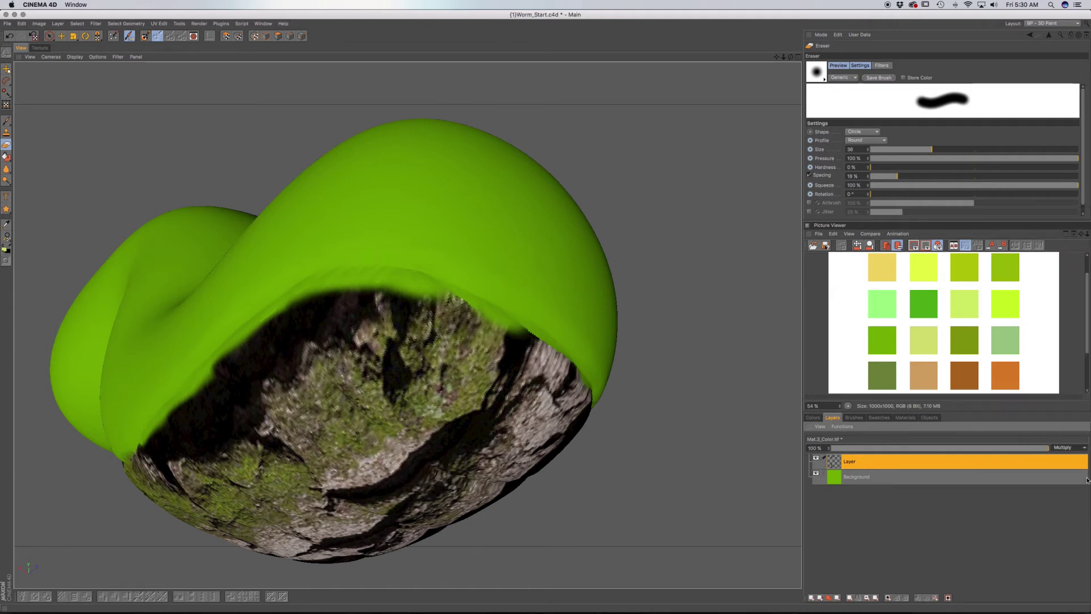
pyautogui.click(1075, 449)
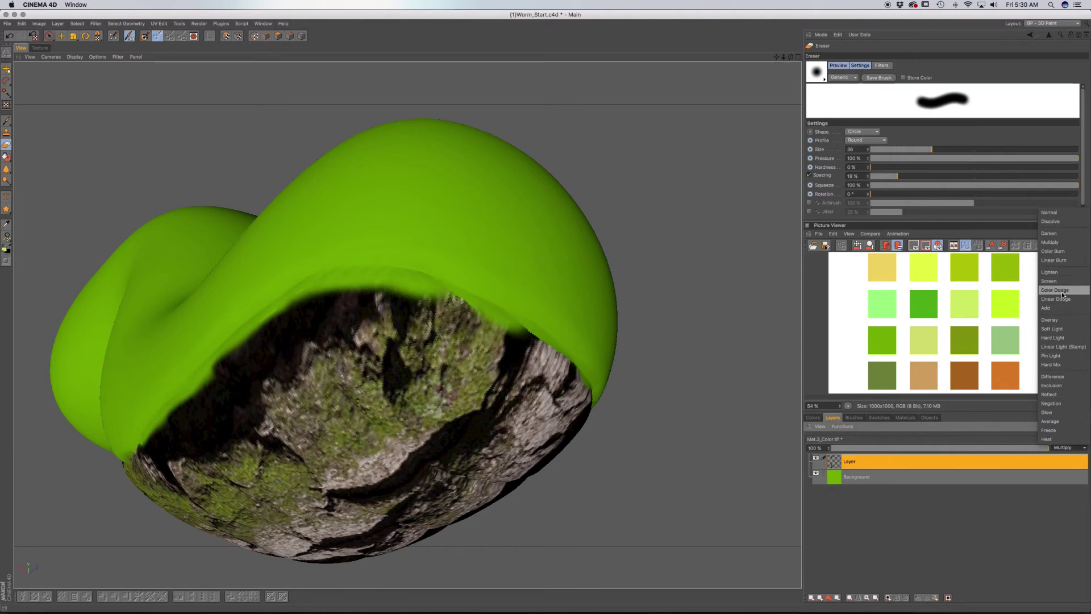
pyautogui.click(1051, 319)
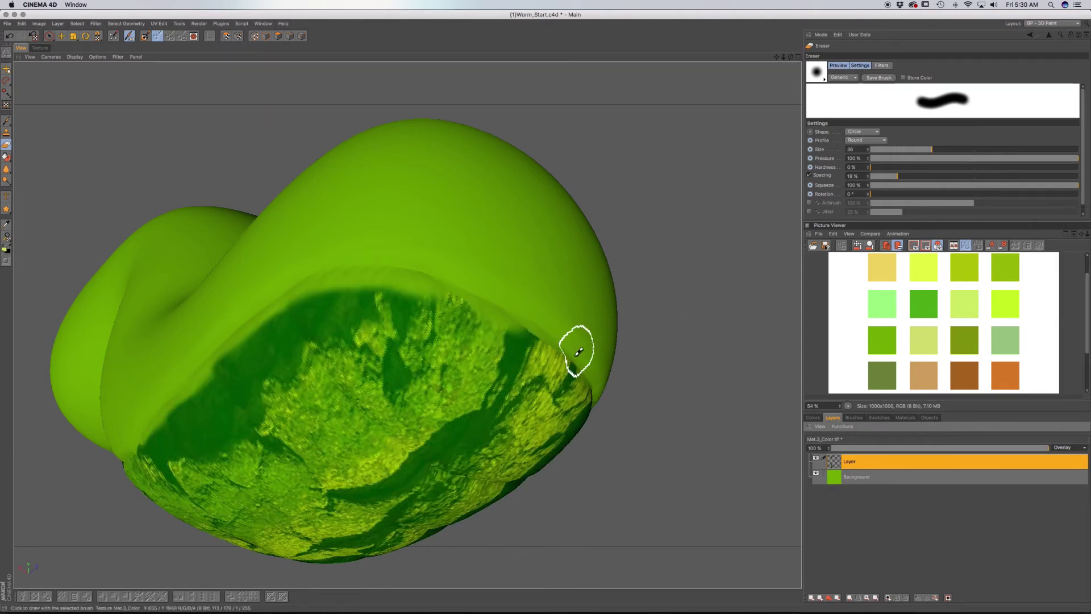
pyautogui.keyDown('alt'); pyautogui.moveTo(427, 415); pyautogui.dragTo(563, 441, button='right'); pyautogui.keyUp('alt')
pyautogui.scroll(-3, 564, 441)
pyautogui.moveTo(564, 441)
pyautogui.keyDown('alt'); pyautogui.mouseDown()
pyautogui.moveTo(432, 290)
pyautogui.moveTo(492, 349)
pyautogui.mouseUp(); pyautogui.keyUp('alt')
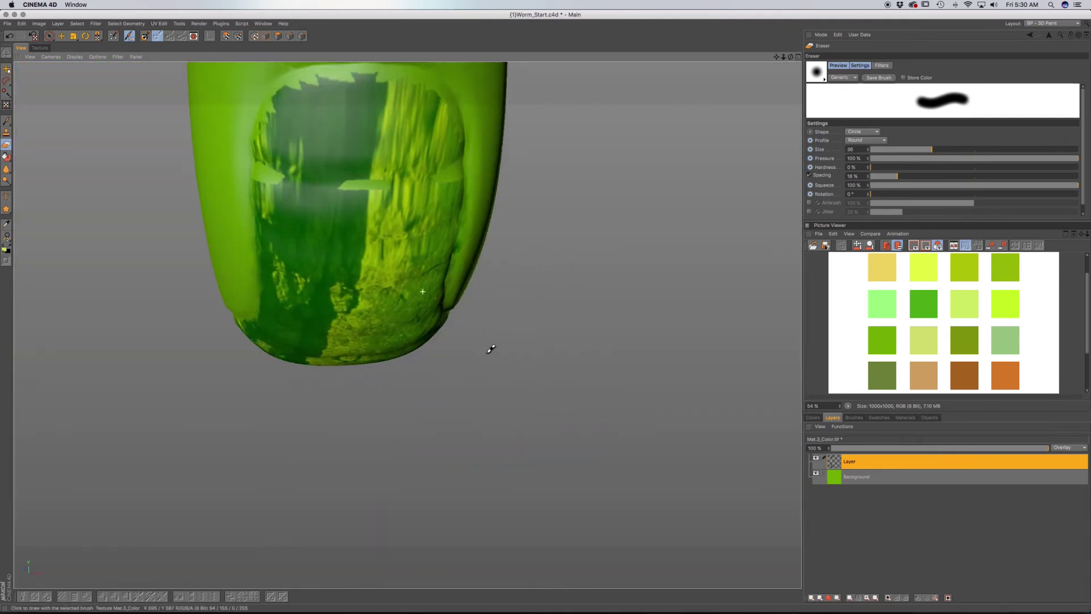
# Lower the bark layer's opacity in stages to 28%, checking the belly from the side
pyautogui.moveTo(402, 246)
pyautogui.keyDown('alt'); pyautogui.mouseDown()
pyautogui.moveTo(421, 390)
pyautogui.moveTo(538, 335)
pyautogui.mouseUp(); pyautogui.keyUp('alt')
pyautogui.scroll(-3, 420, 393)
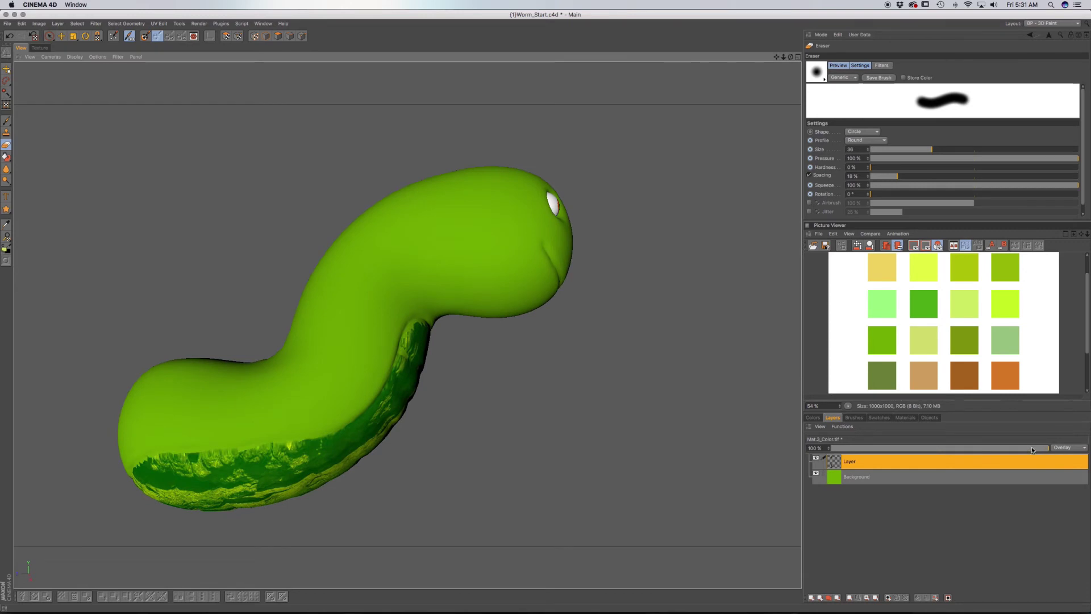
pyautogui.moveTo(1033, 450); pyautogui.dragTo(991, 450)
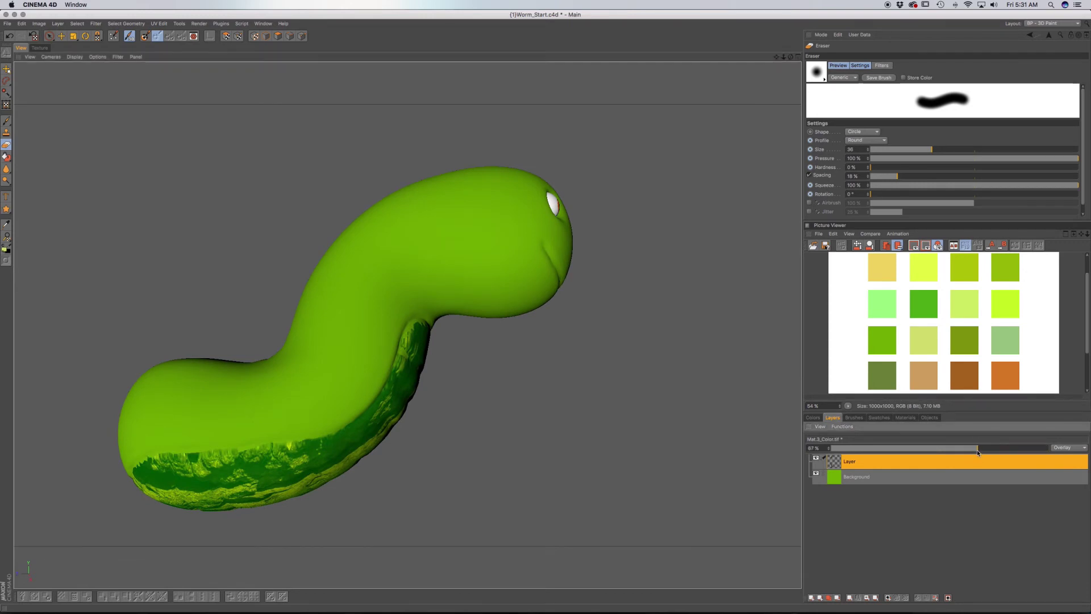
pyautogui.keyDown('alt'); pyautogui.moveTo(482, 452); pyautogui.dragTo(307, 403); pyautogui.keyUp('alt')
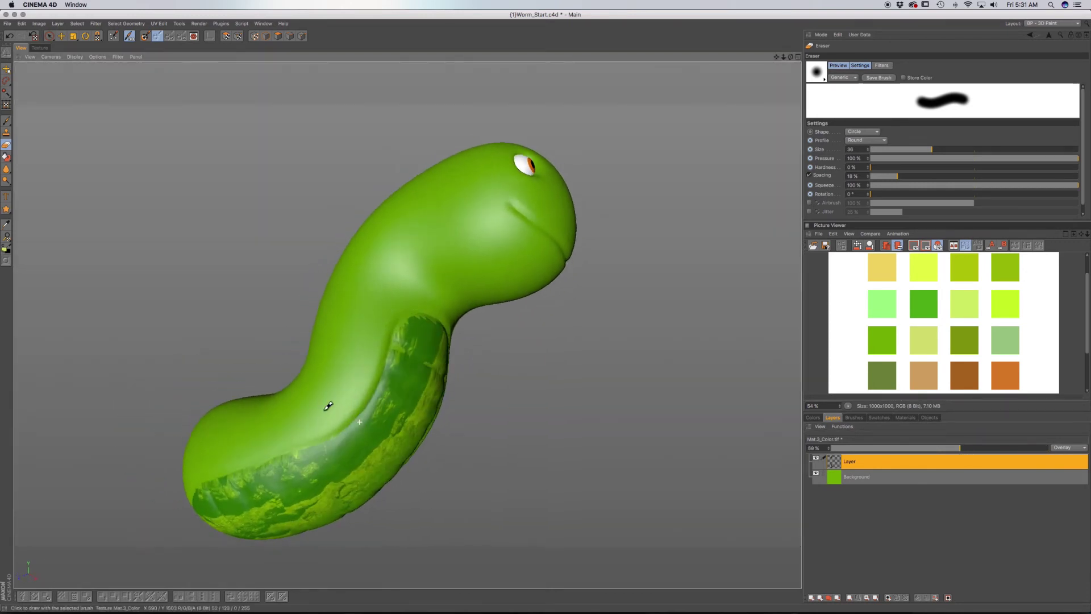
pyautogui.moveTo(949, 450); pyautogui.dragTo(895, 451)
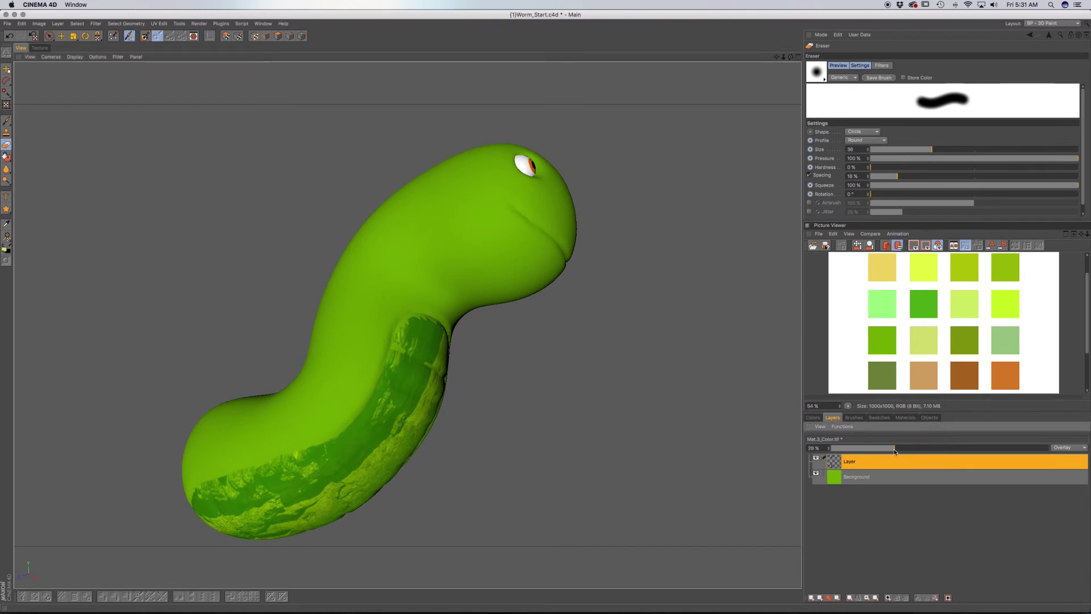
# Examine how the belly texture blends with the green body from the front, both sides and the back
pyautogui.keyDown('alt'); pyautogui.moveTo(454, 420); pyautogui.dragTo(392, 381); pyautogui.keyUp('alt')
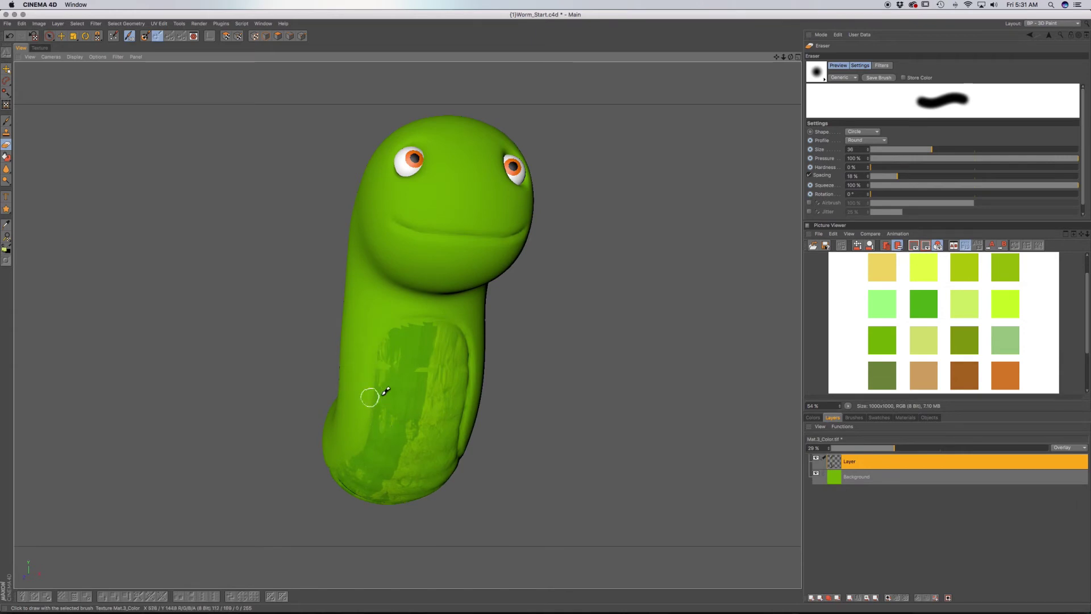
pyautogui.keyDown('alt'); pyautogui.moveTo(426, 400); pyautogui.dragTo(403, 439); pyautogui.keyUp('alt')
pyautogui.keyDown('alt'); pyautogui.moveTo(432, 378); pyautogui.dragTo(398, 383); pyautogui.keyUp('alt')
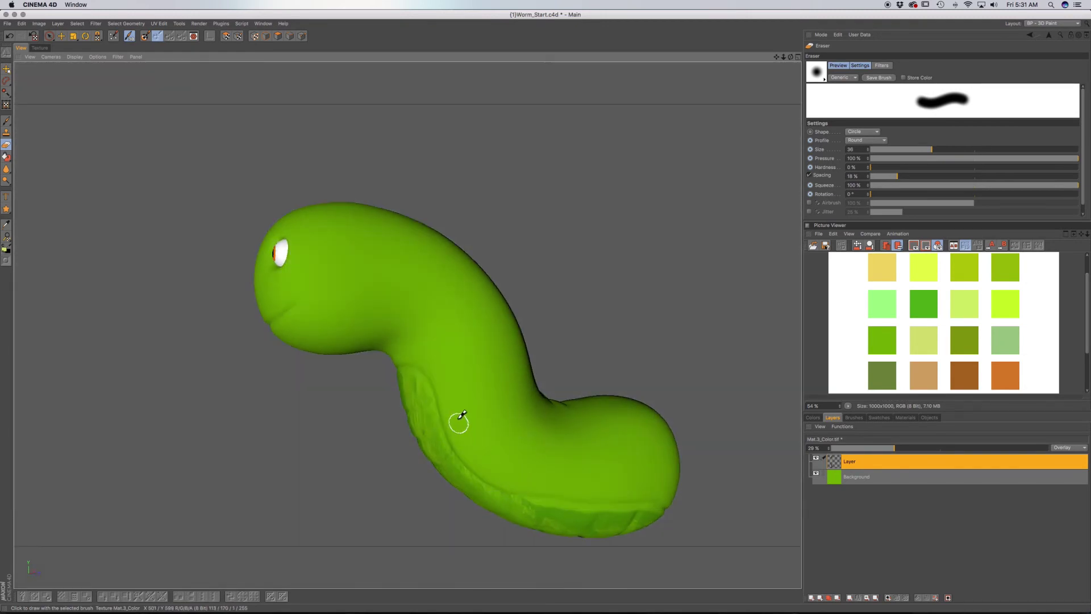
pyautogui.moveTo(458, 418)
pyautogui.keyDown('alt'); pyautogui.mouseDown()
pyautogui.moveTo(455, 460)
pyautogui.moveTo(441, 447)
pyautogui.moveTo(519, 441)
pyautogui.mouseUp(); pyautogui.keyUp('alt')
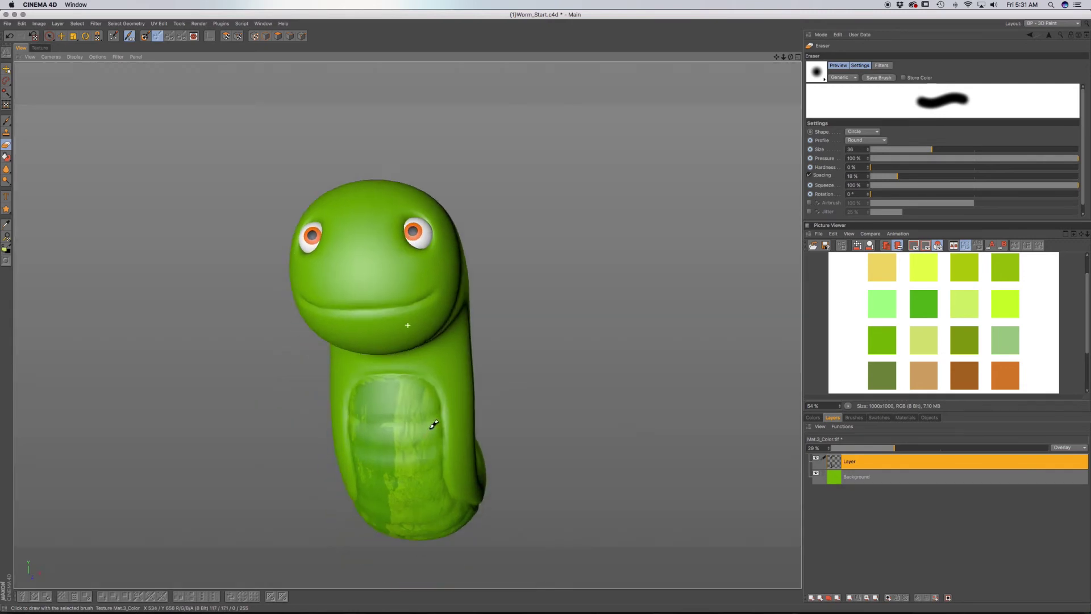
pyautogui.keyDown('alt'); pyautogui.moveTo(434, 424); pyautogui.dragTo(421, 401); pyautogui.keyUp('alt')
pyautogui.keyDown('alt'); pyautogui.moveTo(358, 482); pyautogui.dragTo(397, 477); pyautogui.keyUp('alt')
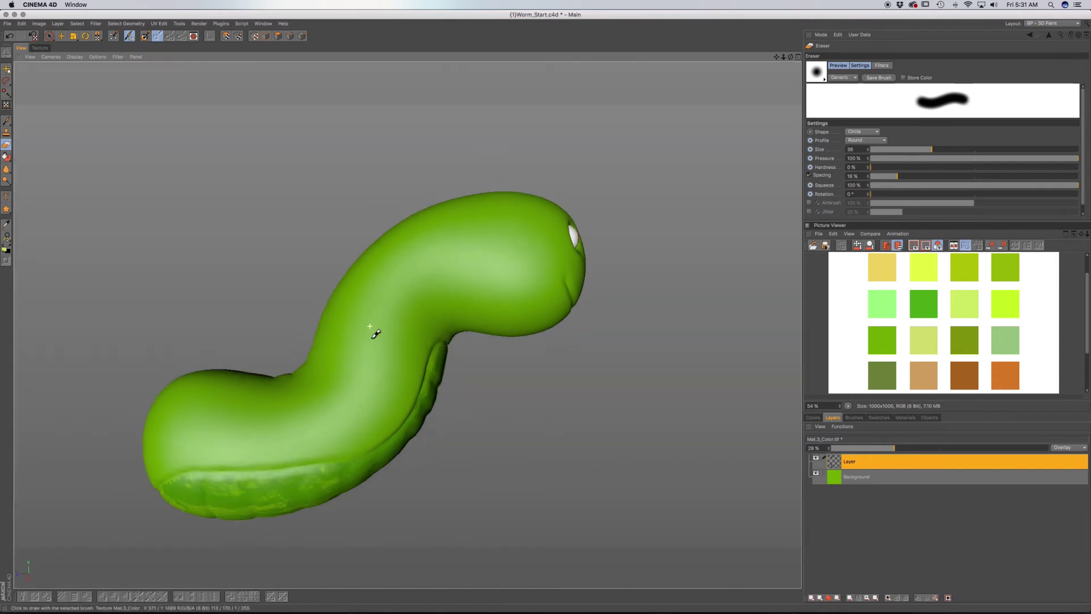
pyautogui.moveTo(370, 327)
pyautogui.keyDown('alt'); pyautogui.mouseDown()
pyautogui.moveTo(366, 343)
pyautogui.moveTo(398, 370)
pyautogui.moveTo(463, 390)
pyautogui.mouseUp(); pyautogui.keyUp('alt')
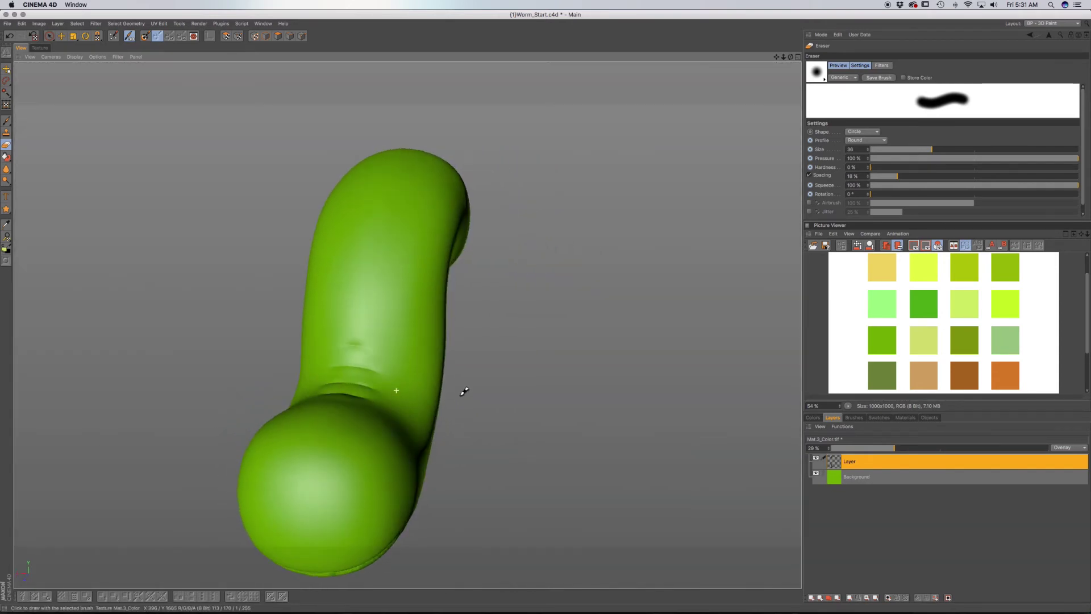
# Add a new layer above the bark layer and rename the bark layer Belly
pyautogui.click(811, 598)
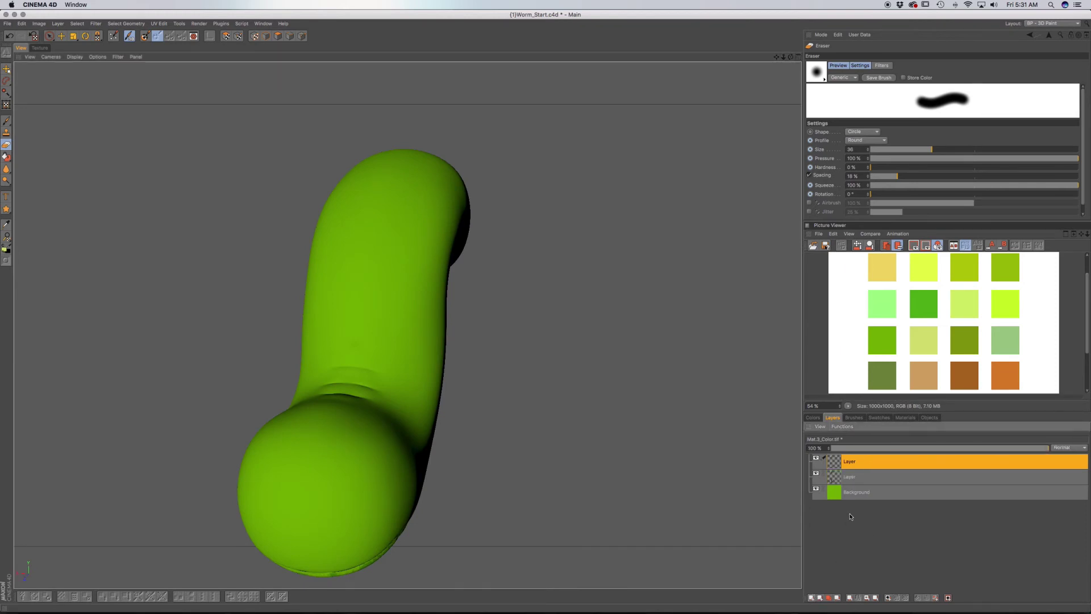
pyautogui.click(850, 479)
pyautogui.doubleClick(851, 477)
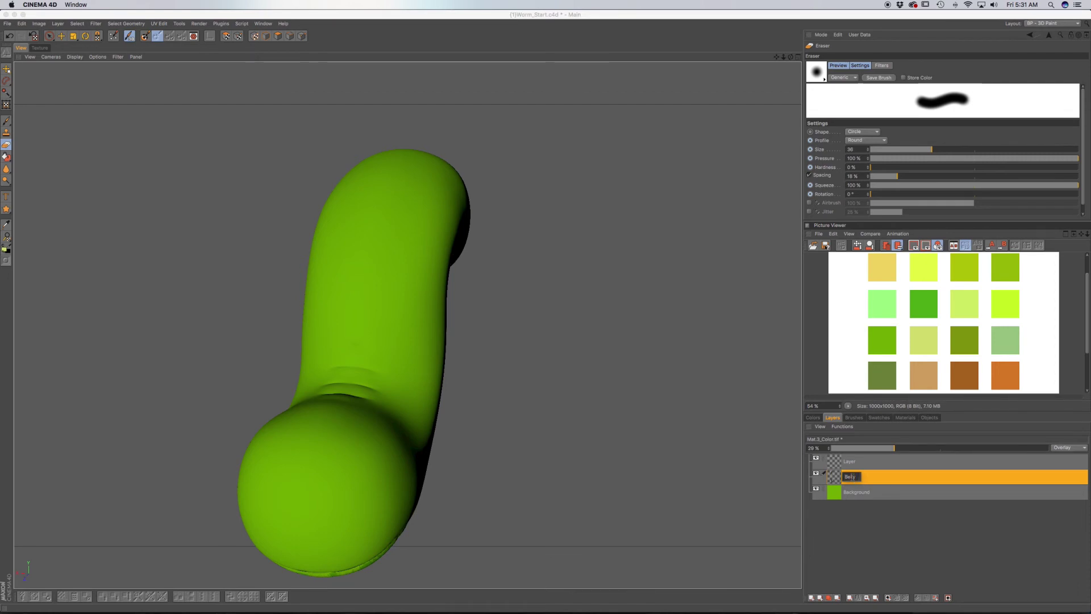
pyautogui.press('Return')
# Rename the new top layer Color Splatter
pyautogui.click(878, 463)
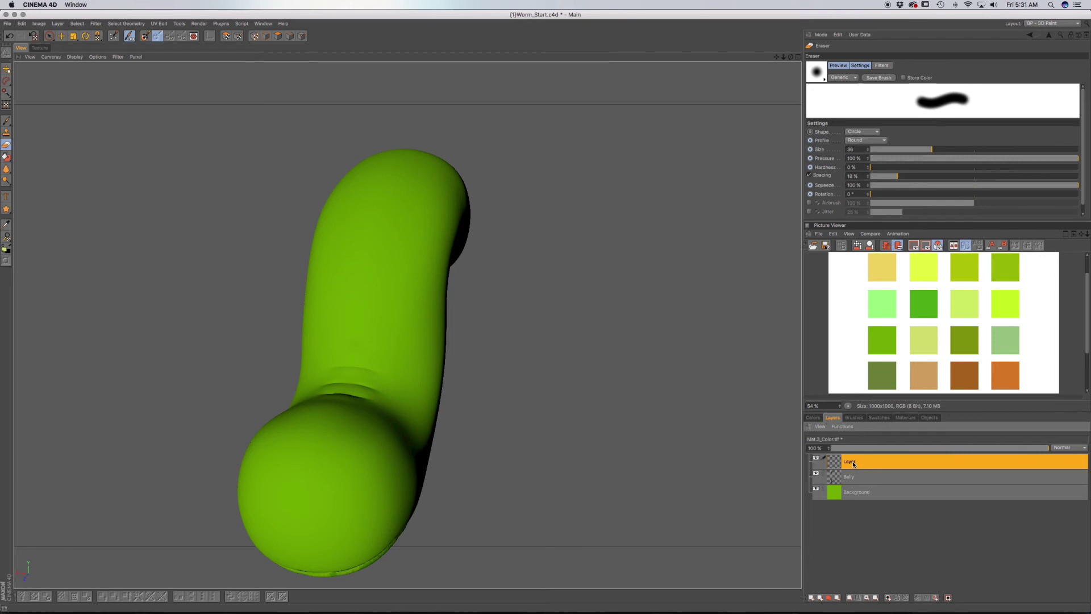
pyautogui.doubleClick(853, 462)
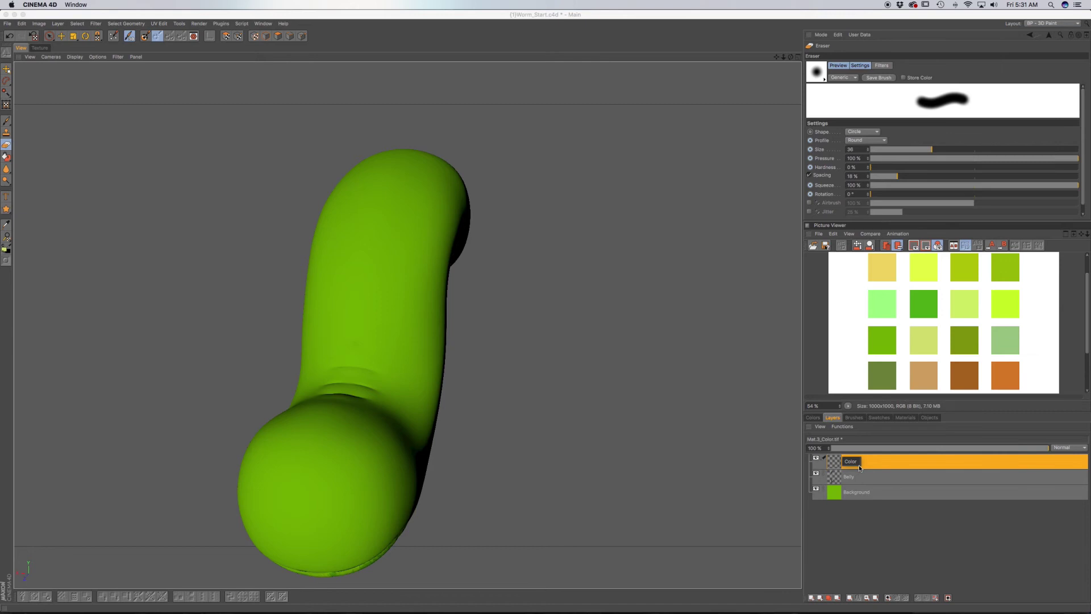
pyautogui.write('5er')
pyautogui.press('Return')
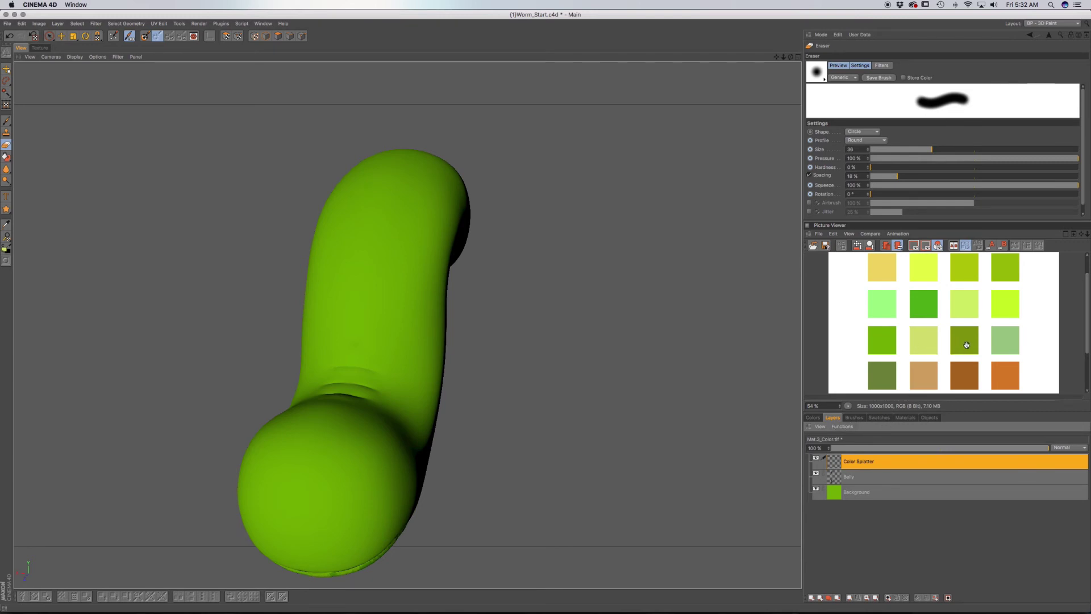
# Sample the muted dark green swatch from the reference palette as the paint color
pyautogui.click(813, 417)
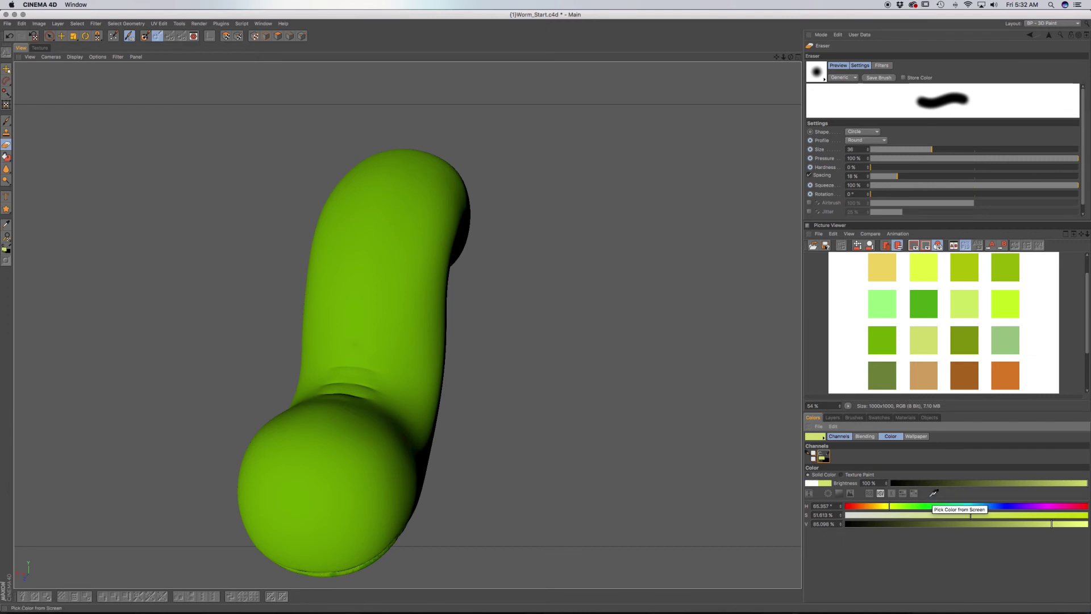
pyautogui.click(933, 493)
pyautogui.click(881, 375)
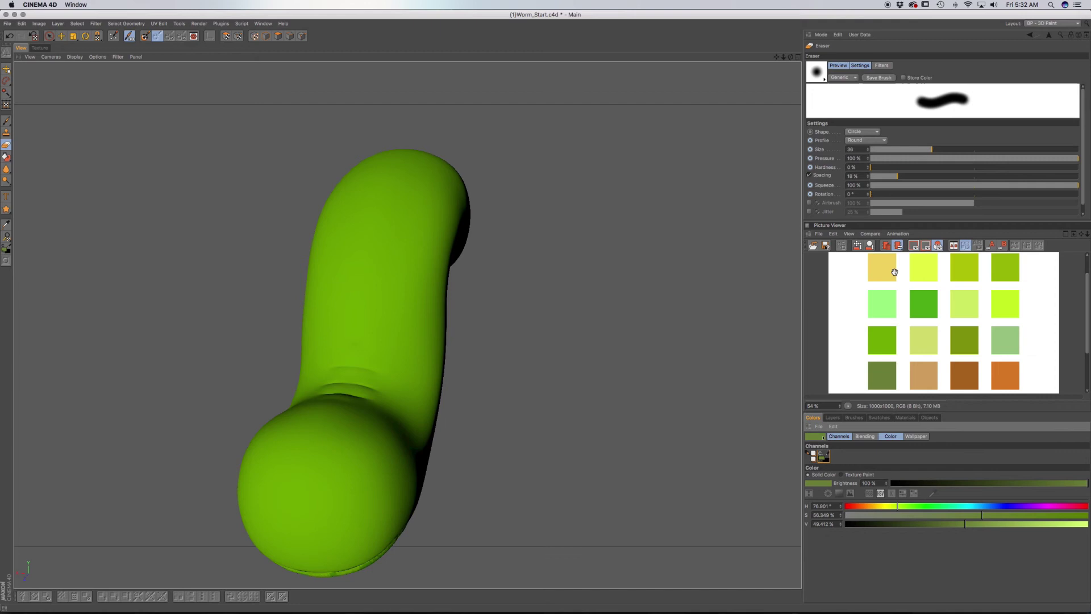
# Load the first soft airbrush preset into the Eraser, keep its Round profile and enable Jitter
pyautogui.click(852, 417)
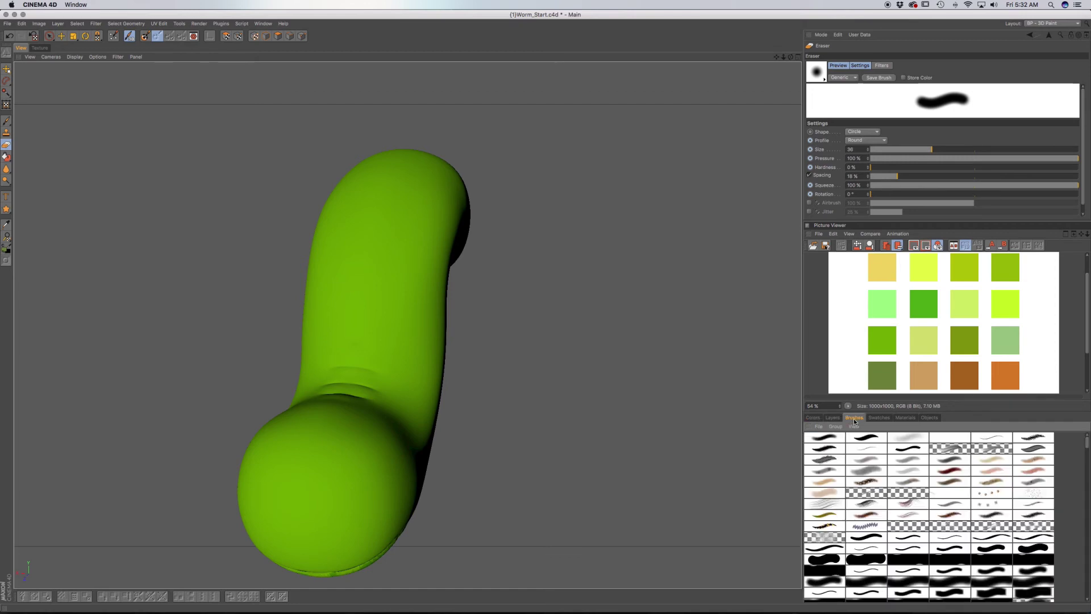
pyautogui.scroll(-5, 902, 492)
pyautogui.scroll(5, 903, 492)
pyautogui.click(829, 440)
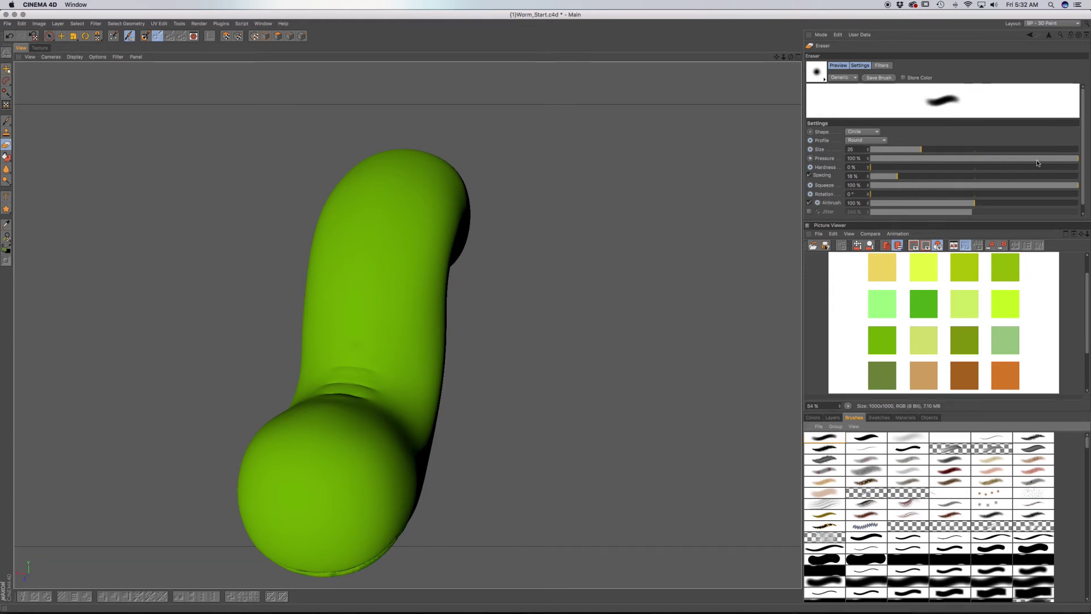
pyautogui.scroll(-1, 1078, 185)
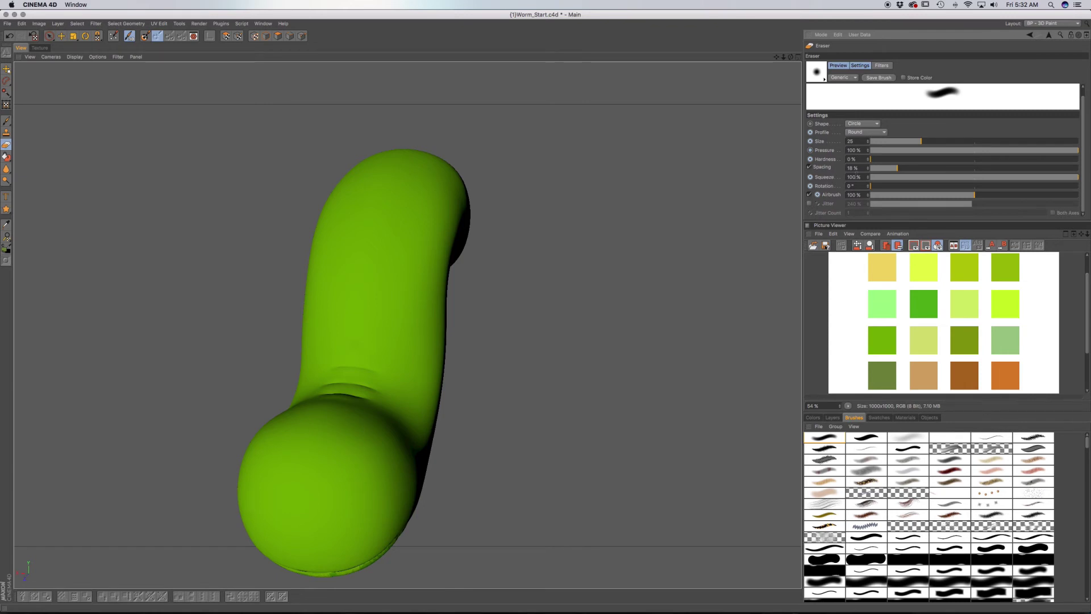
pyautogui.click(866, 132)
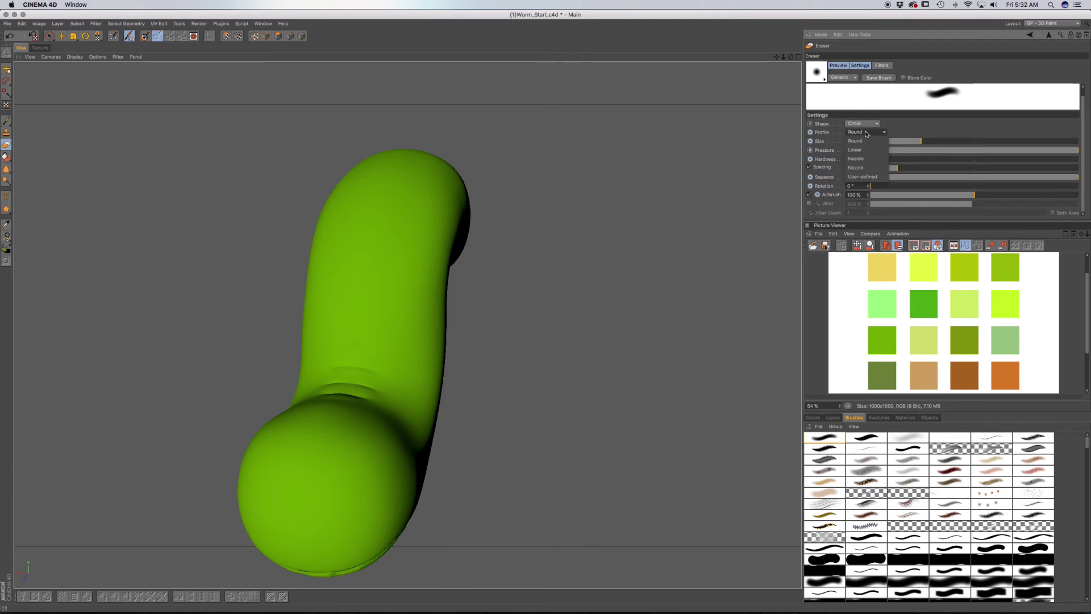
pyautogui.click(890, 130)
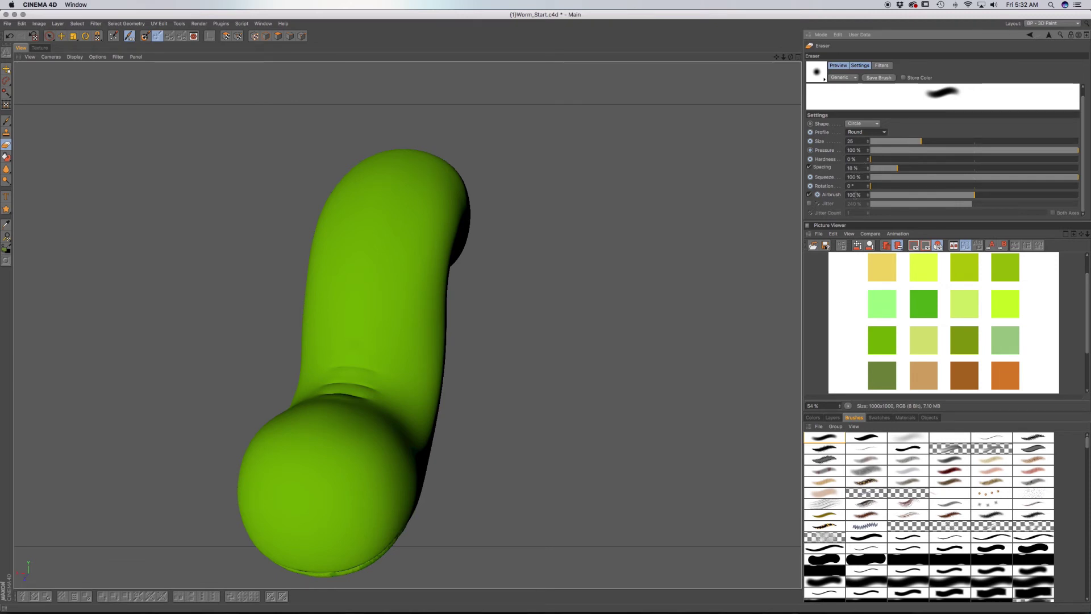
pyautogui.click(809, 203)
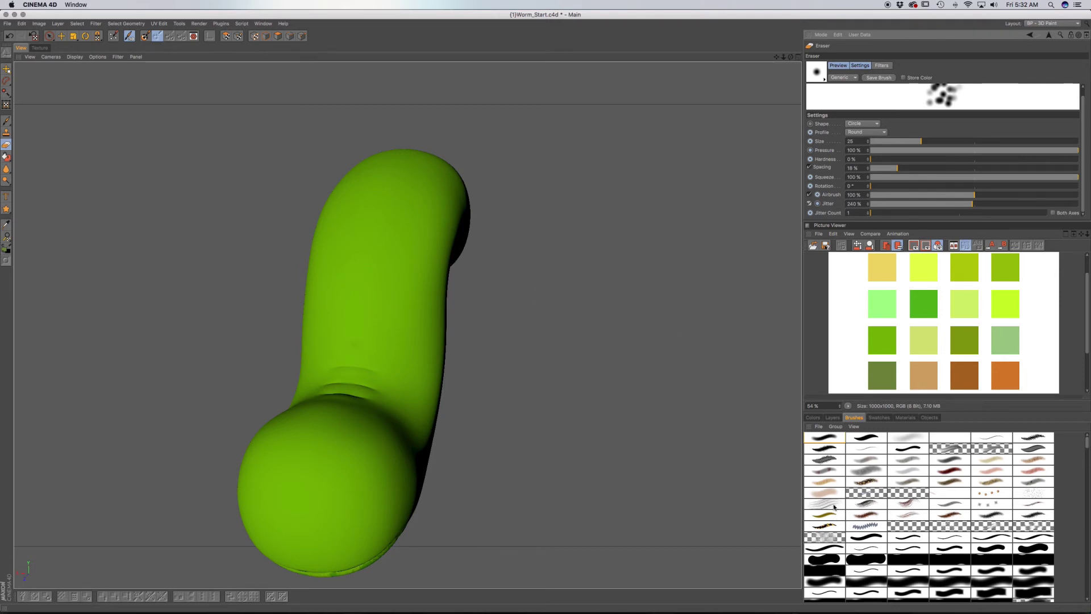
pyautogui.click(830, 419)
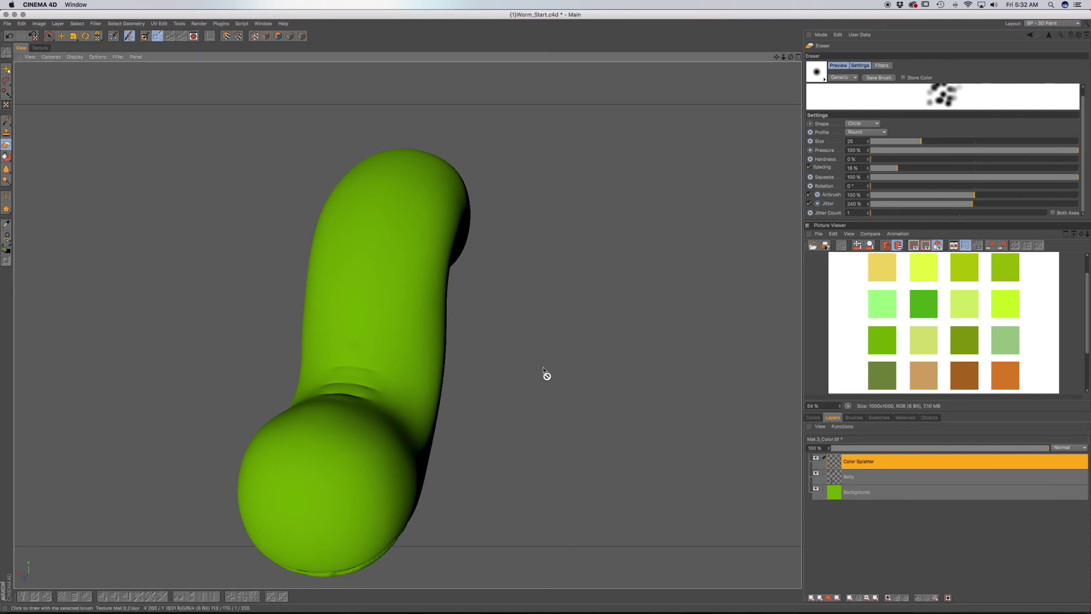
# Test the Brush with a dab on the worm's back, undo it, and enable Jitter at 311%
pyautogui.click(6, 120)
pyautogui.moveTo(390, 321)
pyautogui.mouseDown()
pyautogui.moveTo(406, 326)
pyautogui.moveTo(385, 306)
pyautogui.mouseUp()
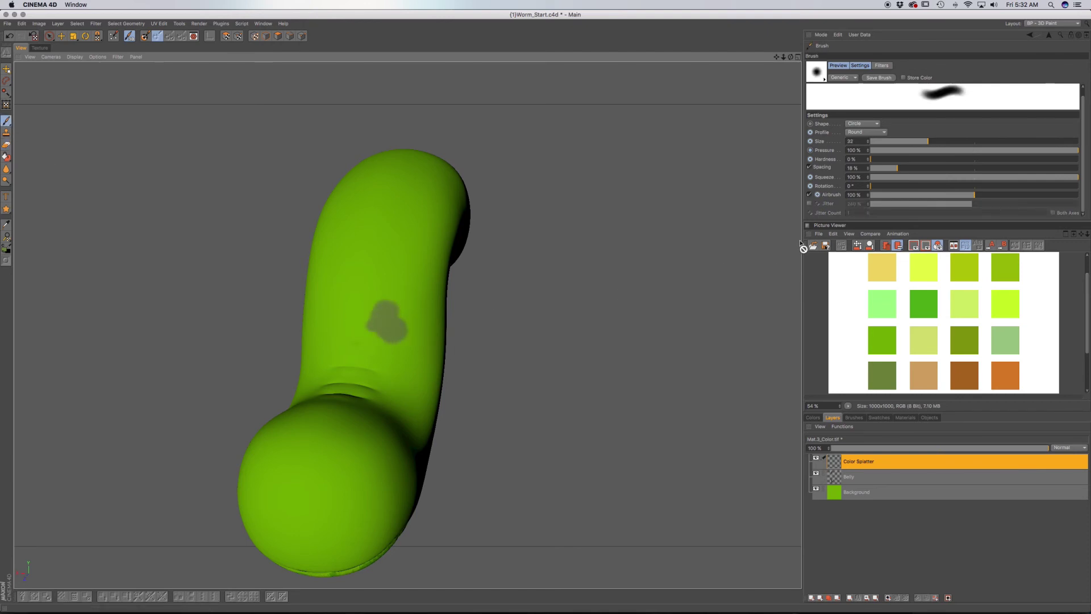
pyautogui.click(810, 203)
pyautogui.moveTo(974, 204); pyautogui.dragTo(986, 204)
pyautogui.press('super+z')
# Paint scattered dark green spots along the middle of the worm's back, from the tail to the upper body
pyautogui.moveTo(401, 319)
pyautogui.mouseDown()
pyautogui.moveTo(383, 311)
pyautogui.moveTo(390, 303)
pyautogui.moveTo(352, 291)
pyautogui.moveTo(336, 311)
pyautogui.moveTo(363, 343)
pyautogui.moveTo(335, 328)
pyautogui.mouseUp()
pyautogui.moveTo(379, 251)
pyautogui.mouseDown()
pyautogui.moveTo(365, 231)
pyautogui.moveTo(345, 260)
pyautogui.moveTo(384, 263)
pyautogui.moveTo(403, 225)
pyautogui.mouseUp()
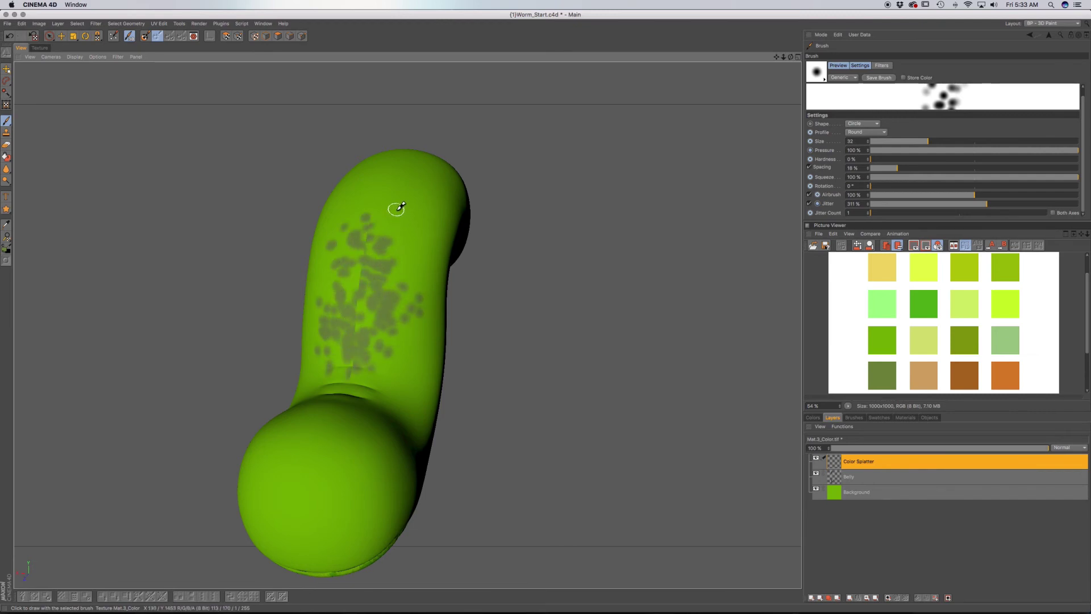
pyautogui.keyDown('alt'); pyautogui.moveTo(390, 232); pyautogui.dragTo(390, 295, button='middle'); pyautogui.keyUp('alt')
pyautogui.moveTo(390, 295)
pyautogui.keyDown('alt'); pyautogui.mouseDown()
pyautogui.moveTo(416, 311)
pyautogui.moveTo(370, 251)
pyautogui.moveTo(377, 204)
pyautogui.mouseUp(); pyautogui.keyUp('alt')
pyautogui.moveTo(421, 334)
pyautogui.keyDown('alt'); pyautogui.mouseDown()
pyautogui.moveTo(413, 287)
pyautogui.moveTo(392, 370)
pyautogui.moveTo(356, 394)
pyautogui.moveTo(366, 423)
pyautogui.moveTo(339, 442)
pyautogui.moveTo(355, 437)
pyautogui.moveTo(351, 420)
pyautogui.moveTo(390, 420)
pyautogui.mouseUp(); pyautogui.keyUp('alt')
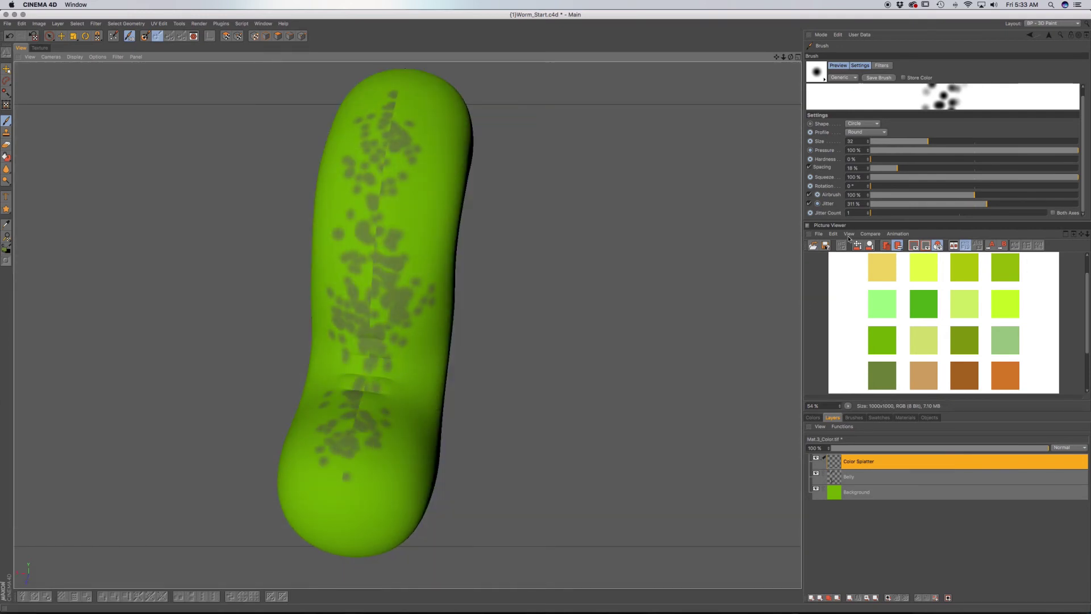
# Reduce the brush to size 23 and 91% pressure, and add smaller spots towards the tail and along the back
pyautogui.moveTo(927, 143); pyautogui.dragTo(920, 143)
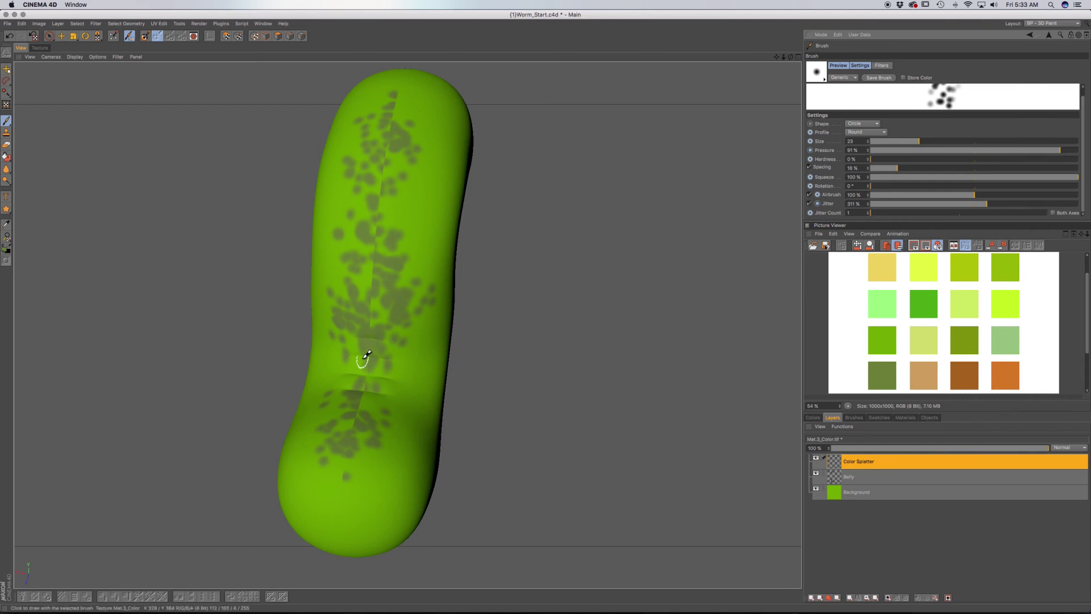
pyautogui.moveTo(364, 432)
pyautogui.mouseDown()
pyautogui.moveTo(345, 462)
pyautogui.moveTo(359, 501)
pyautogui.mouseUp()
pyautogui.moveTo(414, 365)
pyautogui.mouseDown()
pyautogui.moveTo(401, 260)
pyautogui.moveTo(414, 199)
pyautogui.mouseUp()
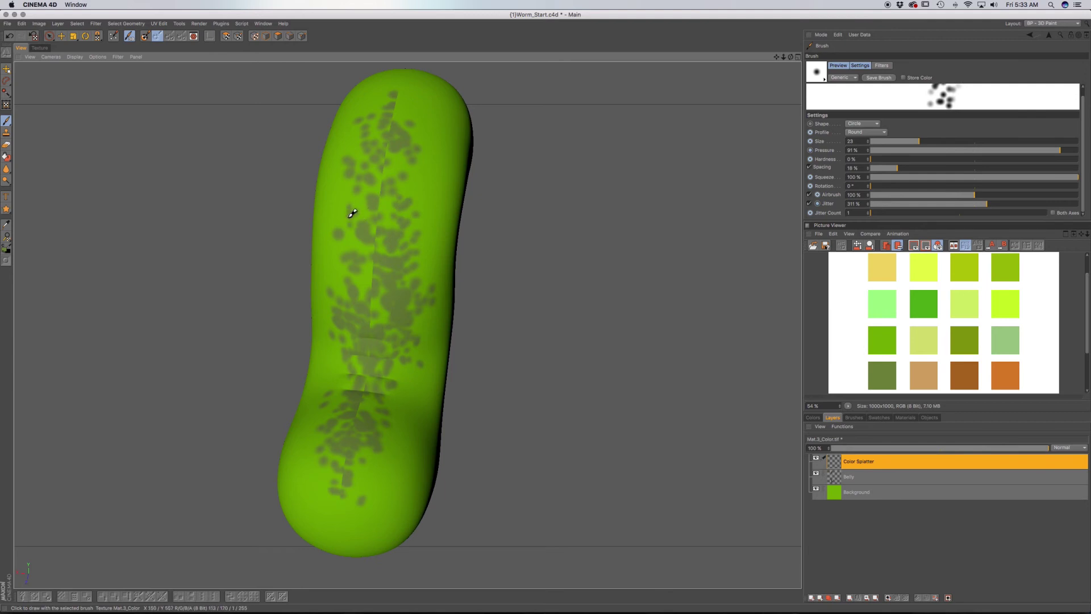
# Continue the dark green splatter over the upper back and onto the top of the head
pyautogui.moveTo(391, 244)
pyautogui.keyDown('alt'); pyautogui.mouseDown()
pyautogui.moveTo(375, 301)
pyautogui.moveTo(365, 297)
pyautogui.moveTo(402, 283)
pyautogui.moveTo(428, 237)
pyautogui.moveTo(456, 261)
pyautogui.moveTo(450, 214)
pyautogui.moveTo(394, 195)
pyautogui.moveTo(438, 280)
pyautogui.moveTo(438, 358)
pyautogui.moveTo(320, 340)
pyautogui.moveTo(250, 307)
pyautogui.moveTo(419, 258)
pyautogui.moveTo(521, 212)
pyautogui.moveTo(530, 233)
pyautogui.moveTo(463, 263)
pyautogui.moveTo(454, 253)
pyautogui.moveTo(555, 261)
pyautogui.moveTo(348, 322)
pyautogui.moveTo(466, 348)
pyautogui.moveTo(483, 336)
pyautogui.mouseUp(); pyautogui.keyUp('alt')
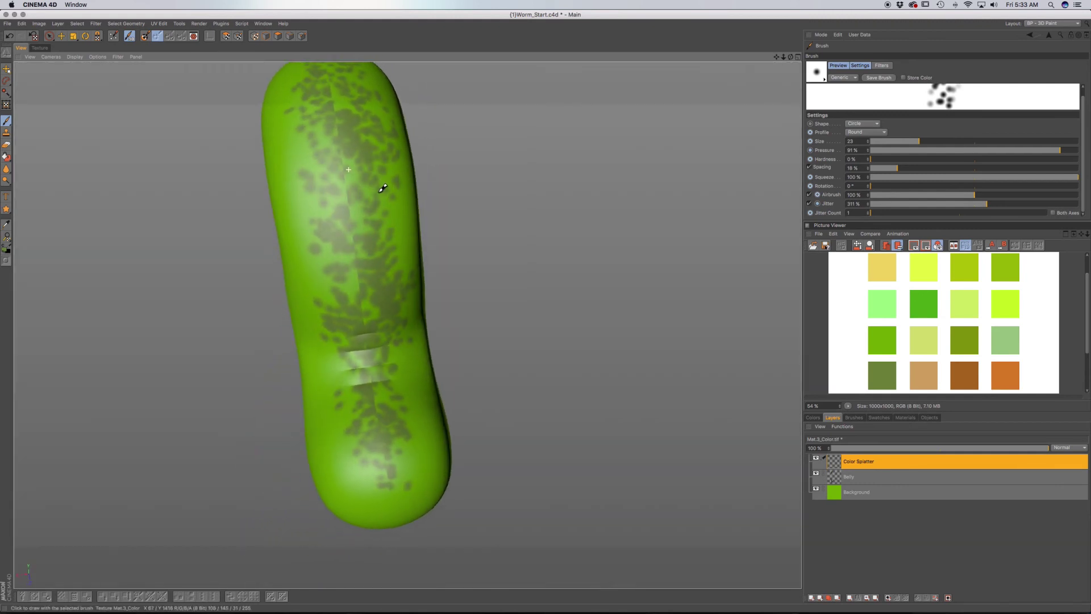
pyautogui.keyDown('alt'); pyautogui.moveTo(383, 188); pyautogui.dragTo(339, 127); pyautogui.keyUp('alt')
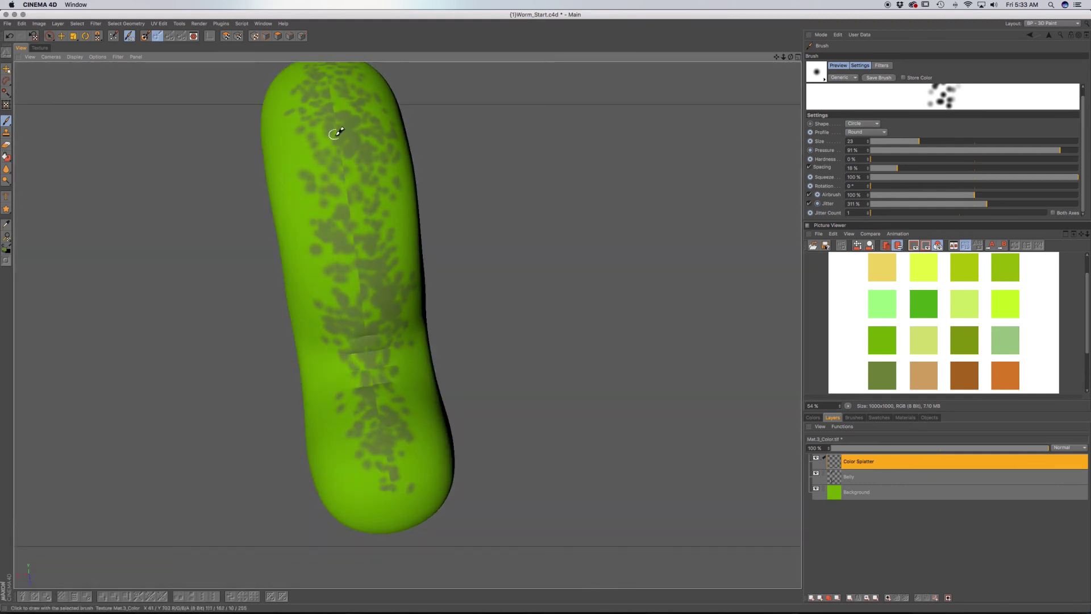
pyautogui.keyDown('alt'); pyautogui.moveTo(369, 282); pyautogui.dragTo(406, 442, button='middle'); pyautogui.keyUp('alt')
pyautogui.keyDown('alt'); pyautogui.moveTo(405, 442); pyautogui.dragTo(391, 181); pyautogui.keyUp('alt')
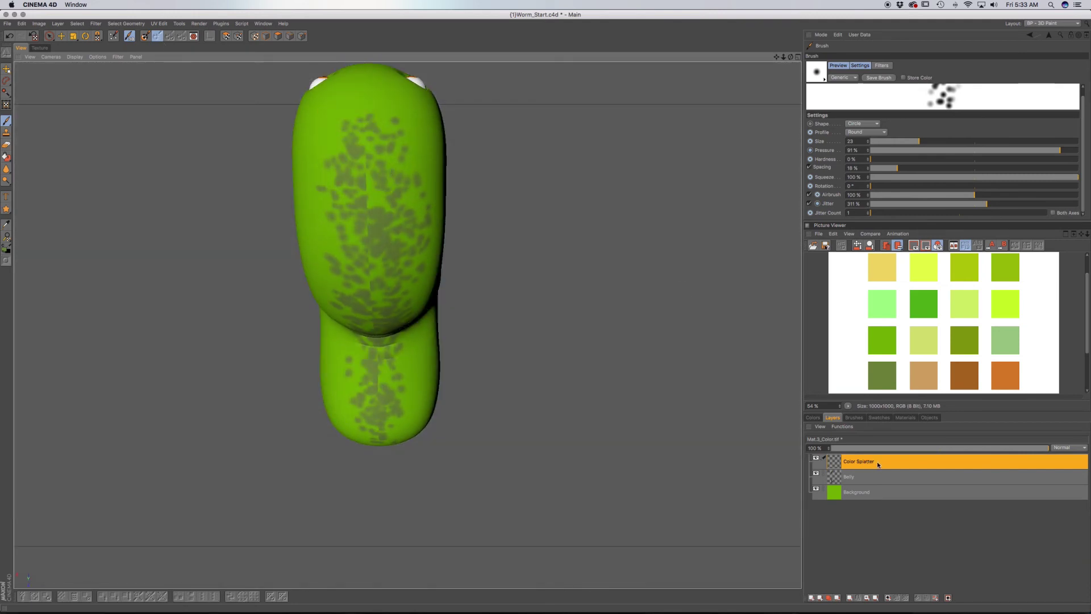
# Add a new layer above Color Splatter and use projection painting to fill in more dark green spots along the middle of the back
pyautogui.click(812, 597)
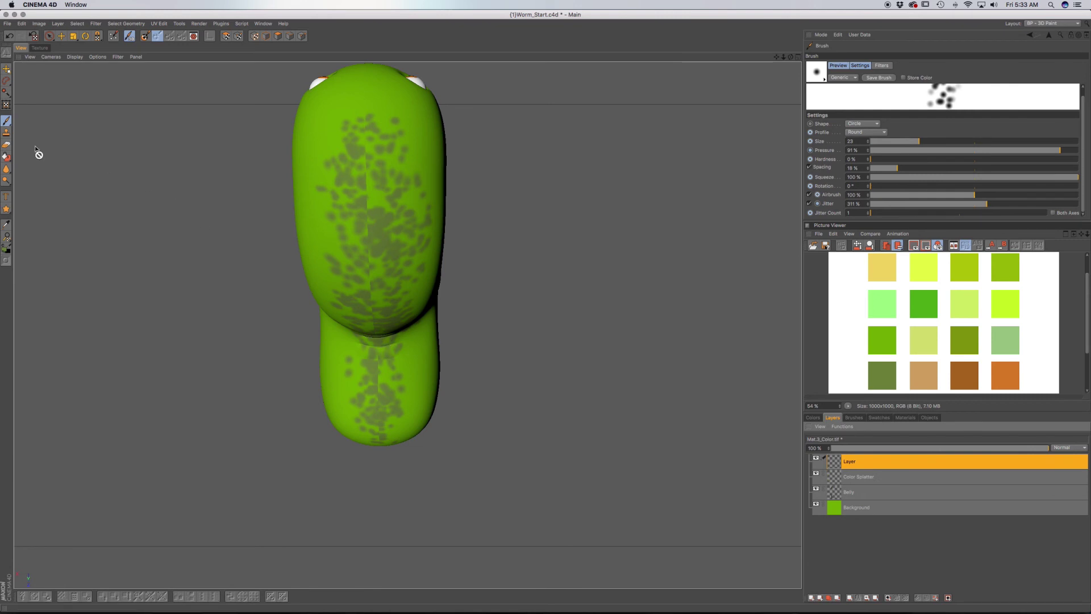
pyautogui.click(157, 36)
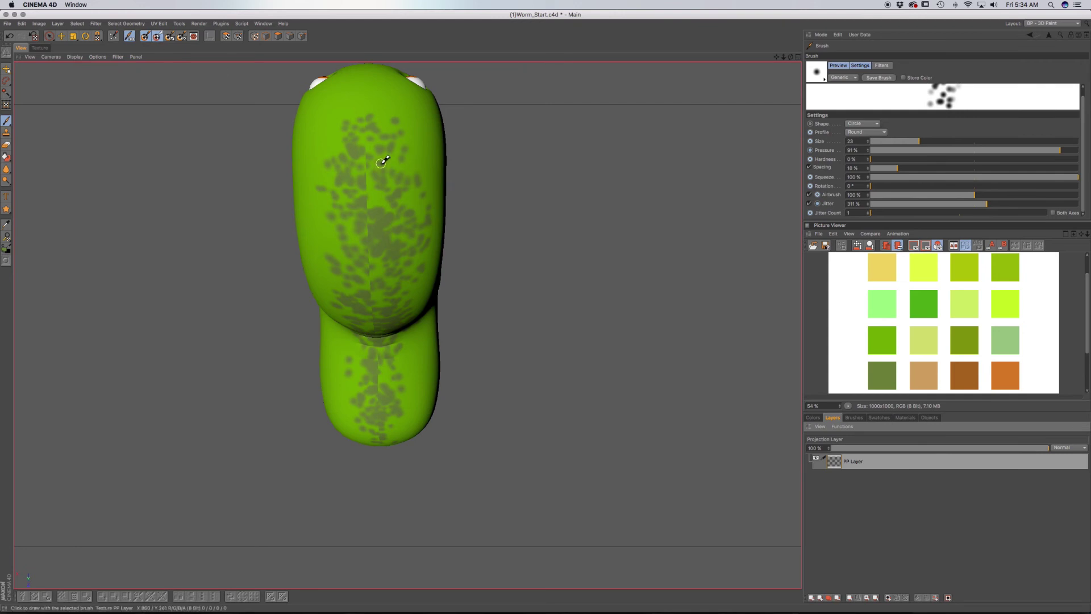
pyautogui.keyDown('alt'); pyautogui.moveTo(387, 177); pyautogui.dragTo(226, 80); pyautogui.keyUp('alt')
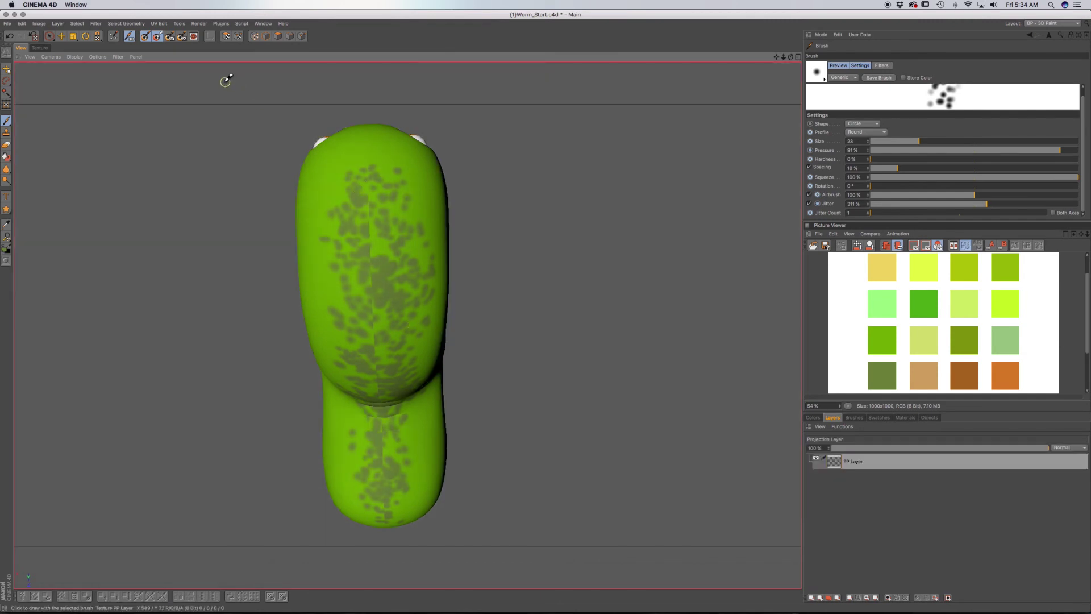
pyautogui.click(156, 37)
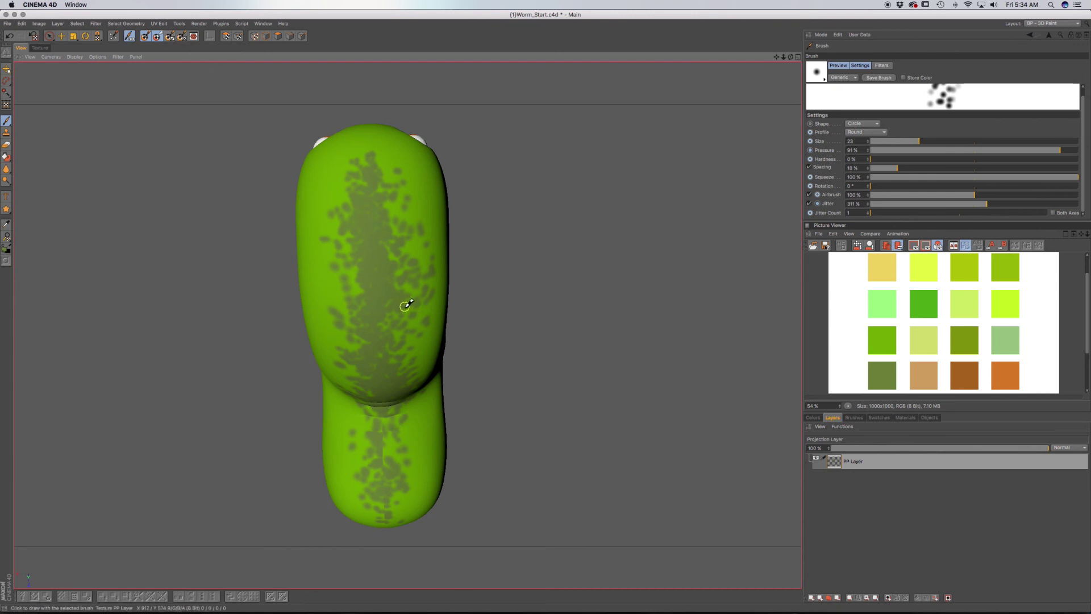
pyautogui.moveTo(392, 354)
pyautogui.keyDown('alt'); pyautogui.mouseDown()
pyautogui.moveTo(382, 243)
pyautogui.moveTo(390, 338)
pyautogui.moveTo(372, 282)
pyautogui.moveTo(397, 378)
pyautogui.moveTo(370, 278)
pyautogui.moveTo(349, 346)
pyautogui.moveTo(356, 353)
pyautogui.moveTo(369, 294)
pyautogui.moveTo(378, 310)
pyautogui.mouseUp(); pyautogui.keyUp('alt')
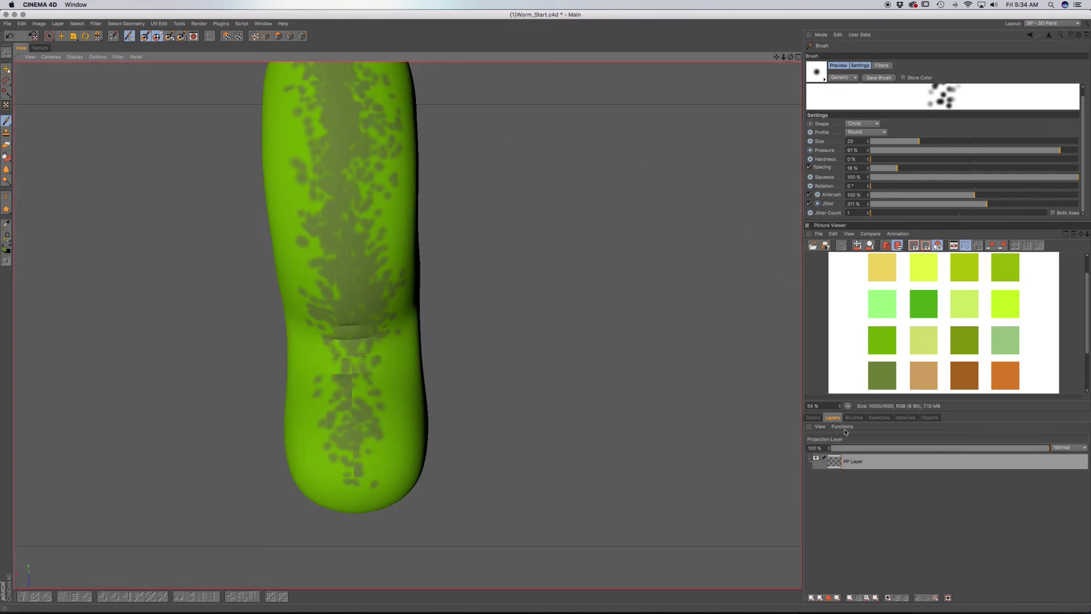
# Turn off projection painting, keep the new top layer selected, and sample the bright lime green swatch as the paint color
pyautogui.click(145, 35)
pyautogui.click(880, 467)
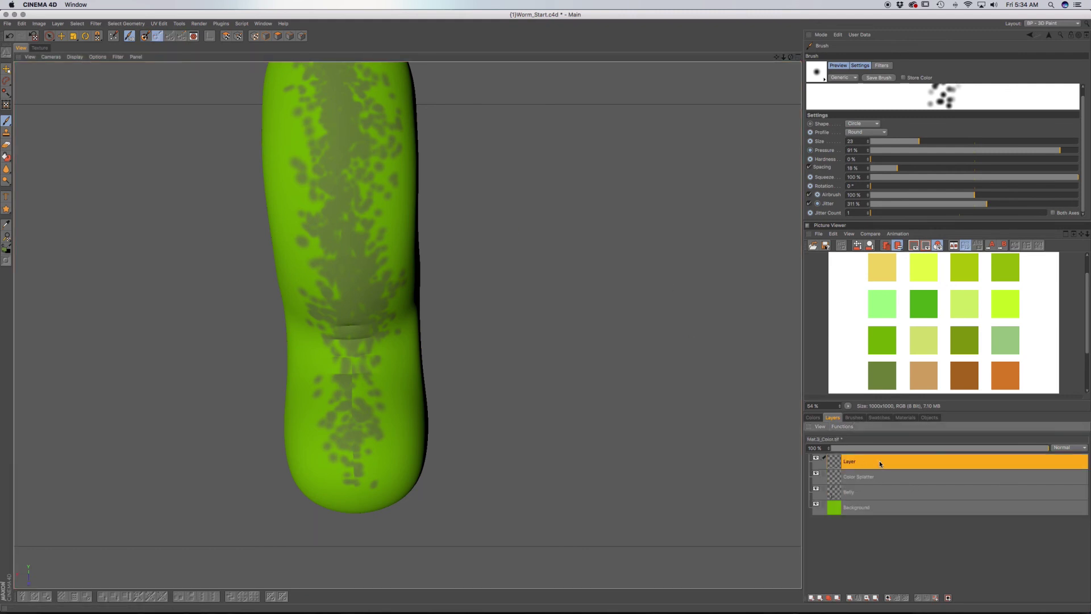
pyautogui.click(814, 418)
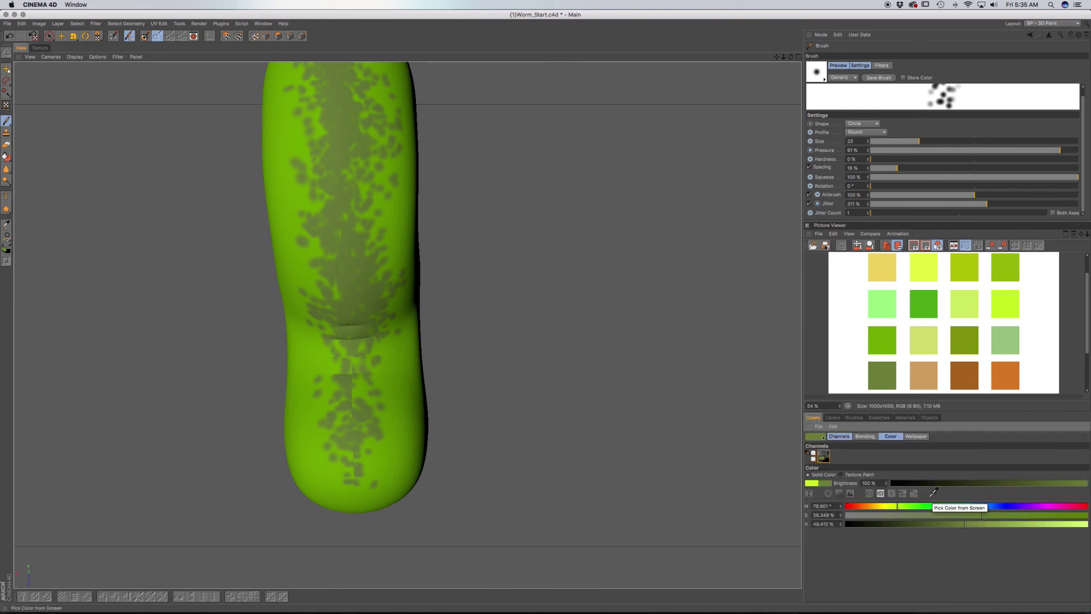
pyautogui.click(933, 492)
pyautogui.click(1005, 304)
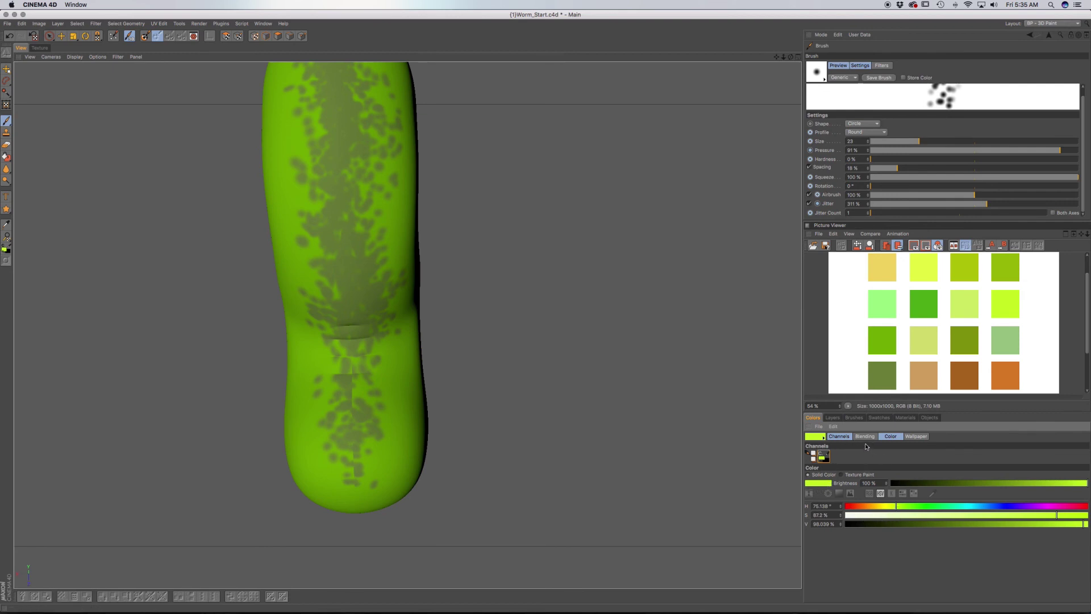
pyautogui.click(832, 417)
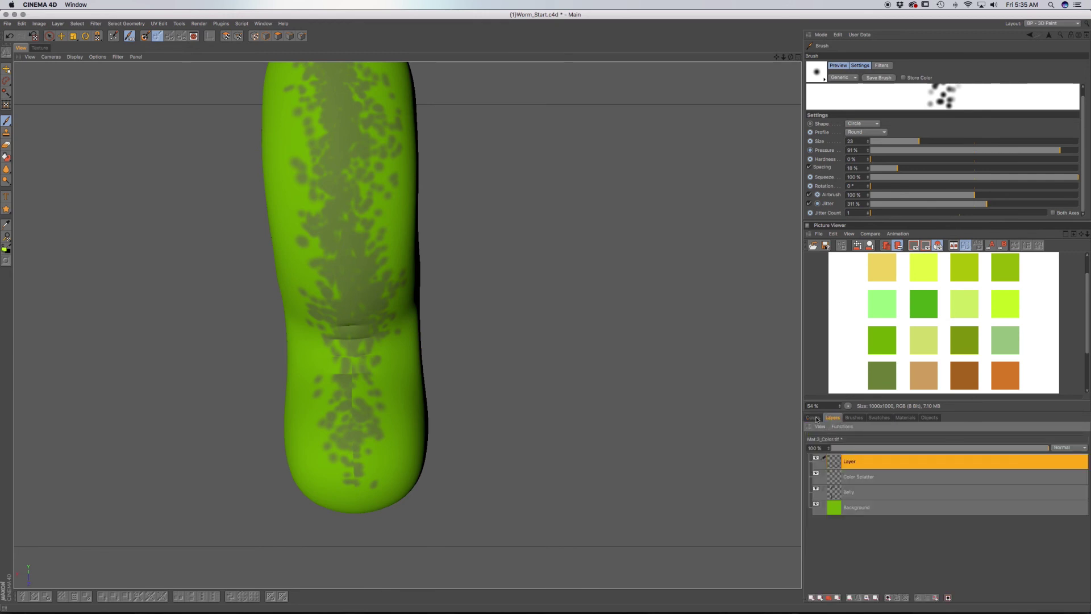
# Projection-paint scattered lime green spots down the middle of the back, from the tail to the upper body, and apply them
pyautogui.click(142, 38)
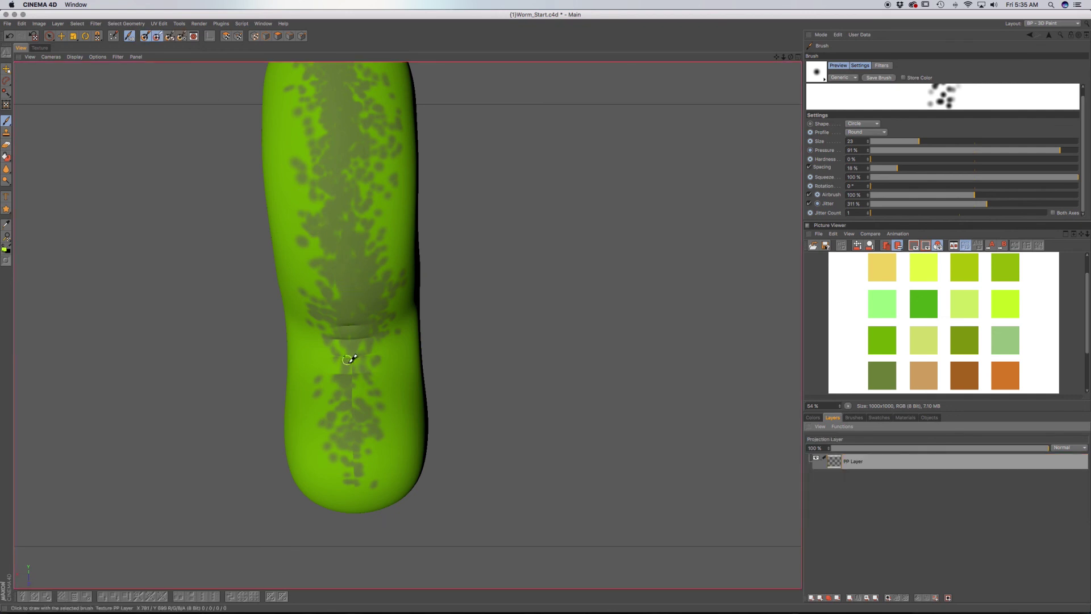
pyautogui.moveTo(347, 355)
pyautogui.mouseDown()
pyautogui.moveTo(358, 422)
pyautogui.moveTo(347, 271)
pyautogui.moveTo(332, 240)
pyautogui.moveTo(356, 221)
pyautogui.moveTo(325, 191)
pyautogui.moveTo(354, 190)
pyautogui.moveTo(343, 154)
pyautogui.mouseUp()
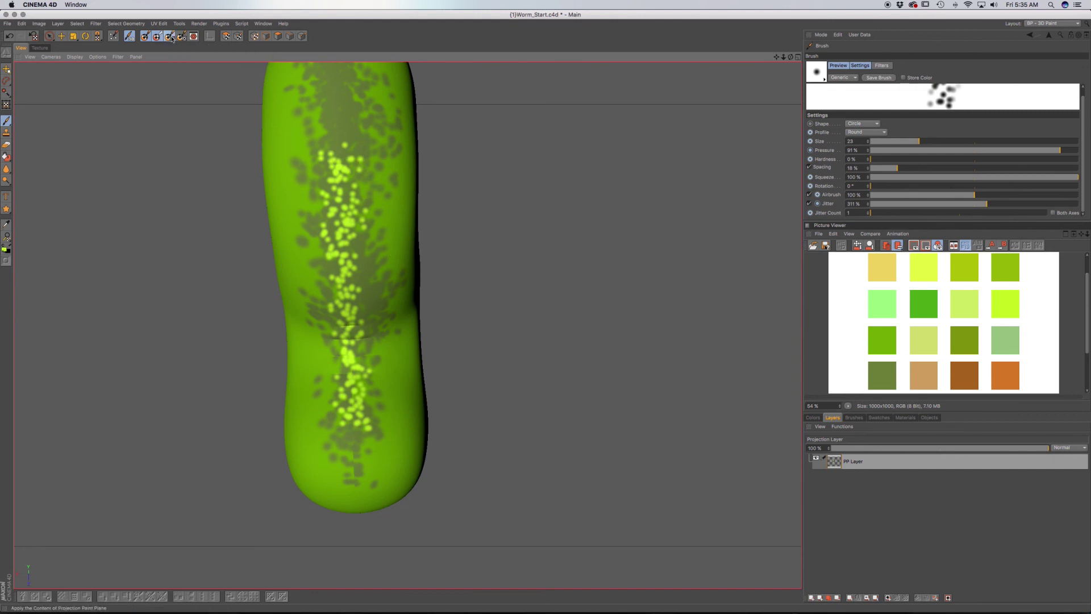
pyautogui.keyDown('alt'); pyautogui.moveTo(400, 401); pyautogui.dragTo(282, 370); pyautogui.keyUp('alt')
pyautogui.keyDown('alt'); pyautogui.moveTo(403, 365); pyautogui.dragTo(430, 225); pyautogui.keyUp('alt')
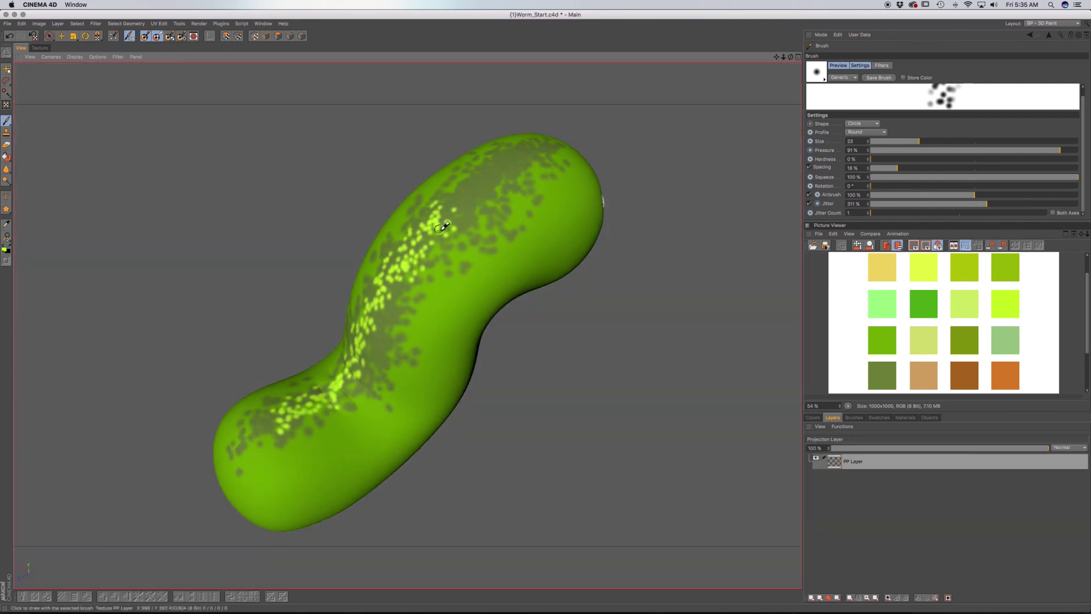
pyautogui.keyDown('alt'); pyautogui.moveTo(419, 307); pyautogui.dragTo(435, 321); pyautogui.keyUp('alt')
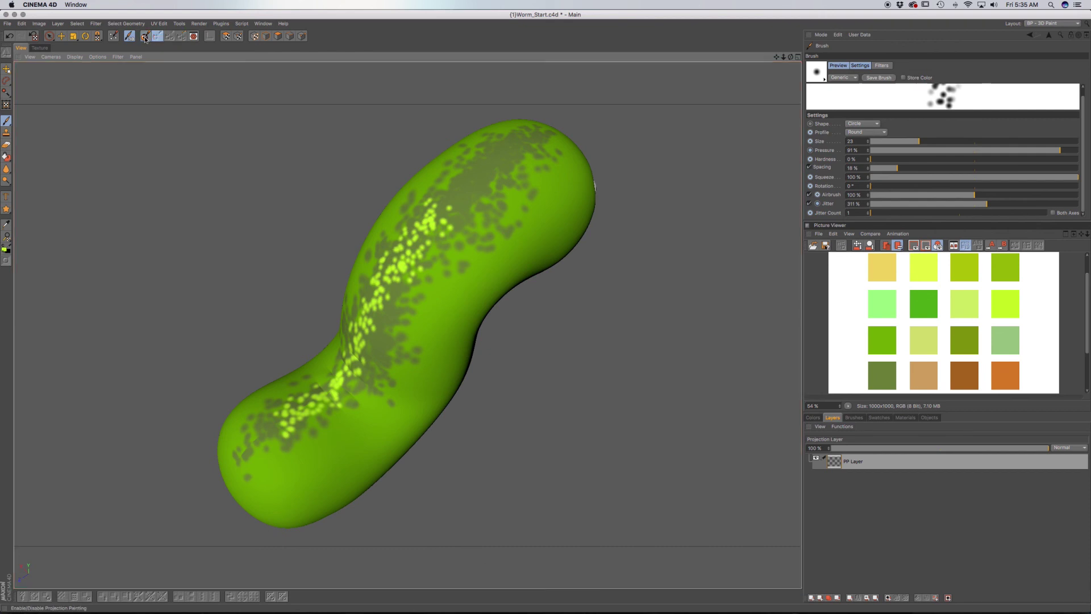
pyautogui.click(146, 38)
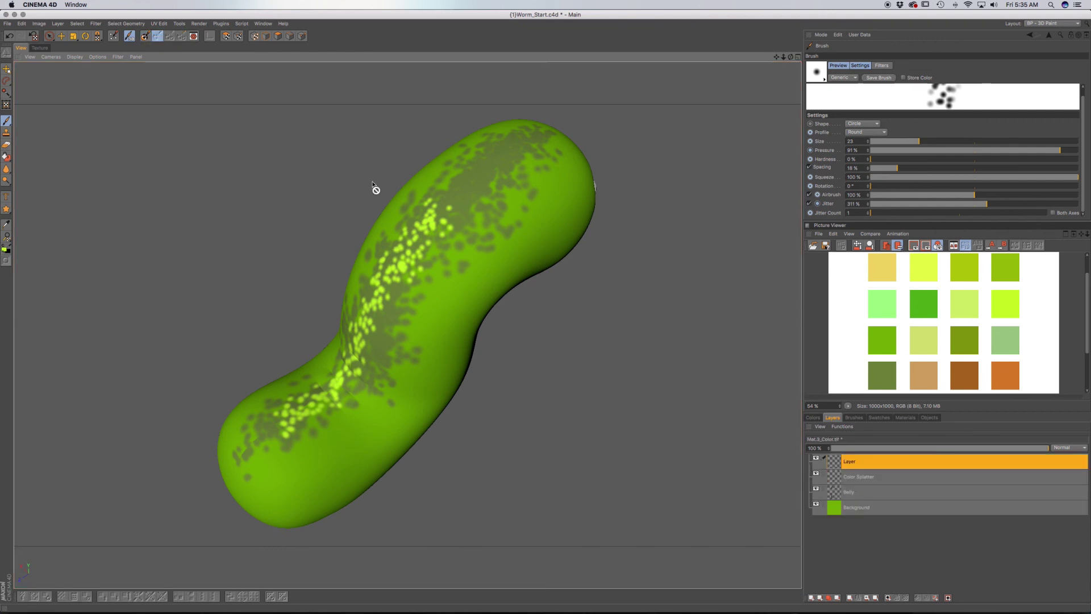
# Add another layer on top and paint a cluster of lime green spots on the worm's forehead above the eyes
pyautogui.click(813, 418)
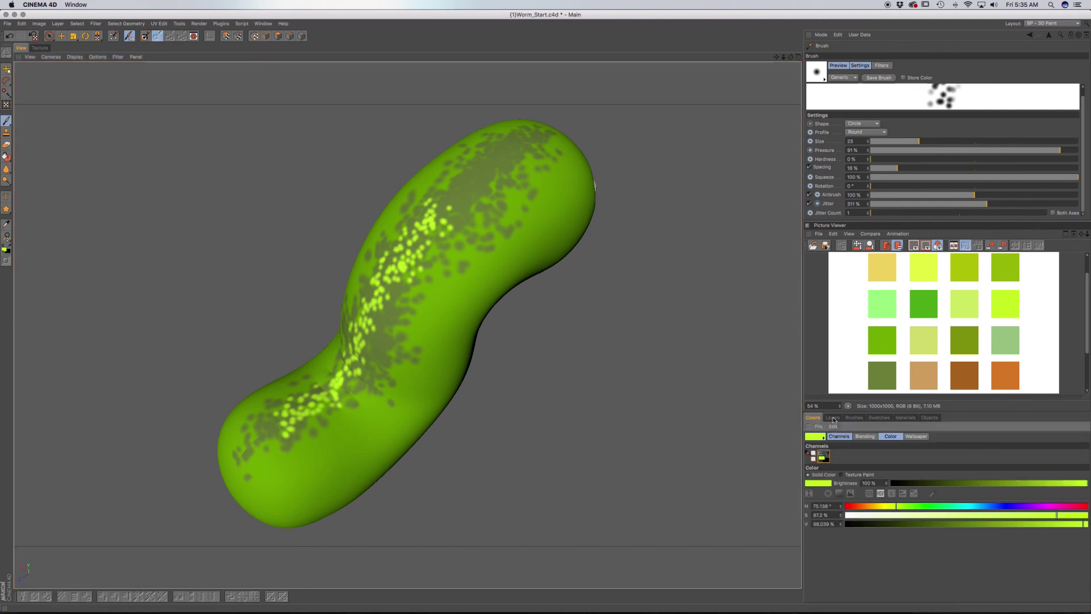
pyautogui.click(833, 418)
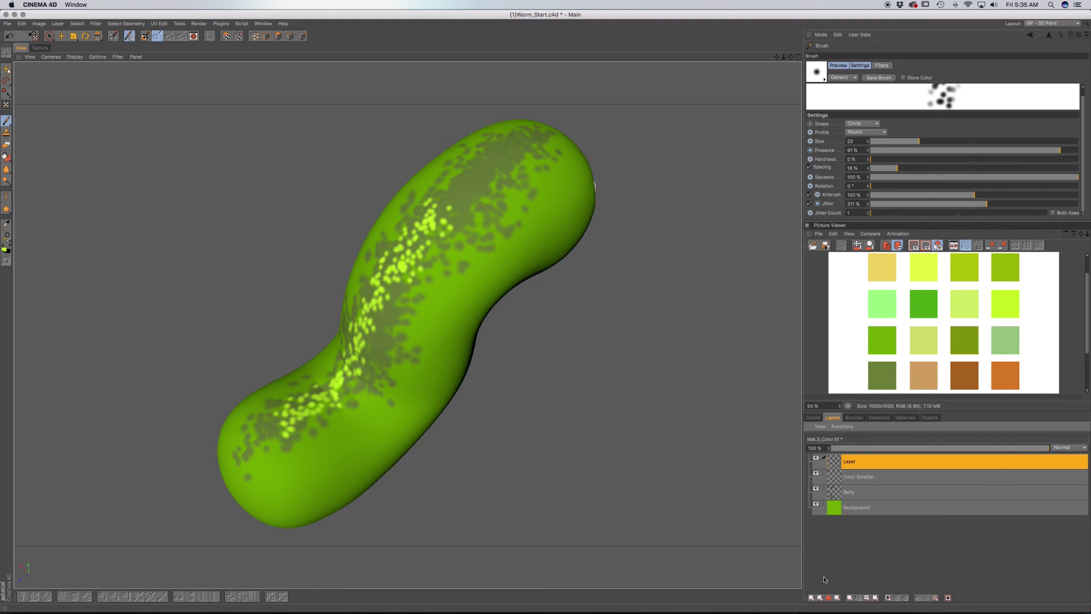
pyautogui.click(811, 598)
pyautogui.moveTo(540, 187)
pyautogui.keyDown('alt'); pyautogui.mouseDown()
pyautogui.moveTo(528, 208)
pyautogui.moveTo(471, 225)
pyautogui.moveTo(509, 214)
pyautogui.moveTo(514, 227)
pyautogui.mouseUp(); pyautogui.keyUp('alt')
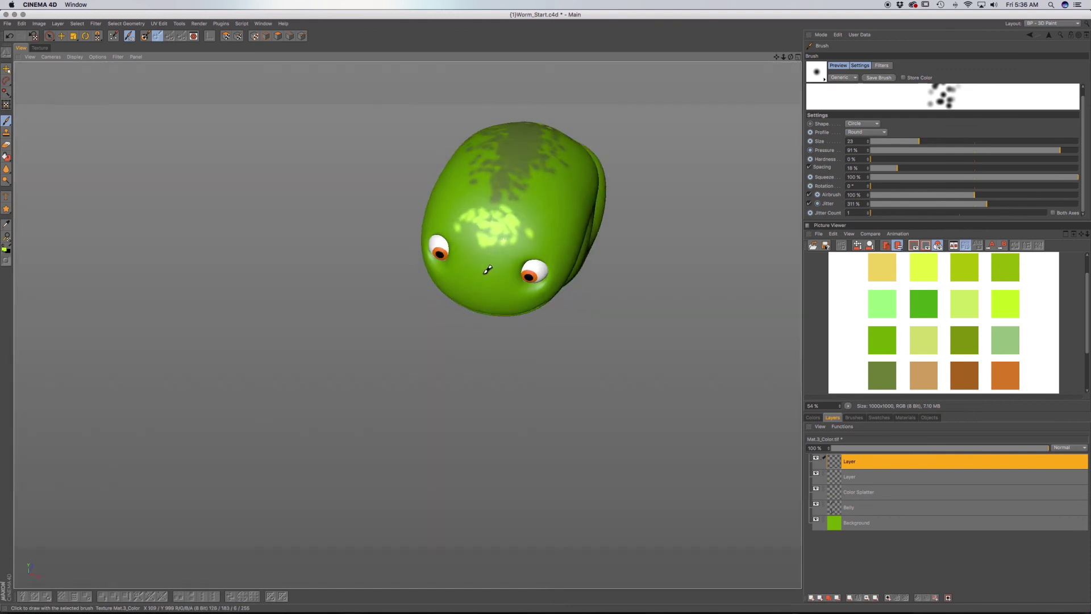
pyautogui.keyDown('alt'); pyautogui.moveTo(486, 270); pyautogui.dragTo(495, 245); pyautogui.keyUp('alt')
pyautogui.scroll(5, 500, 224)
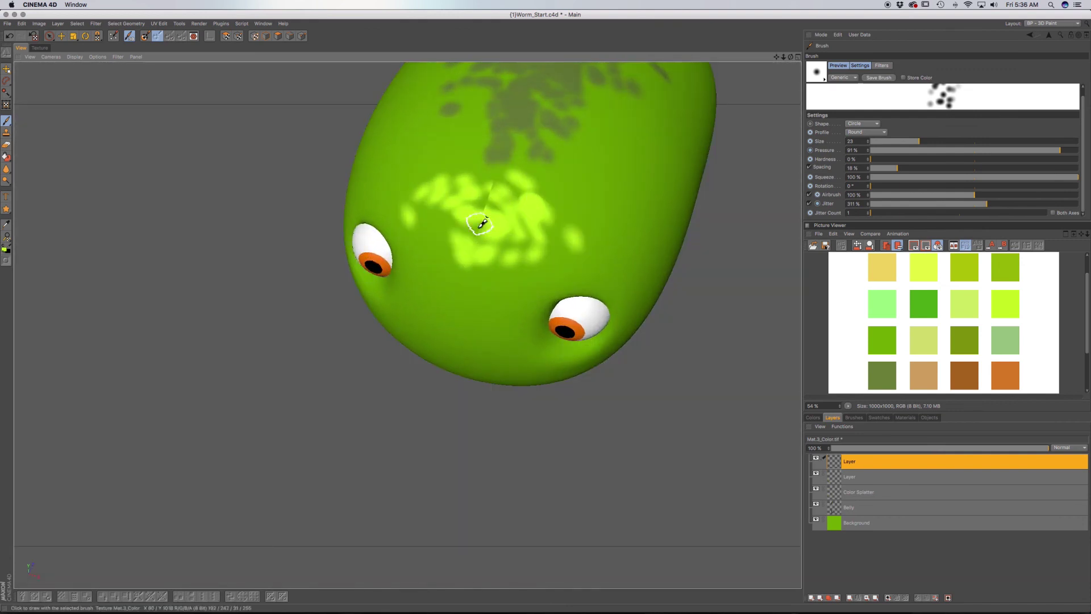
pyautogui.keyDown('alt'); pyautogui.moveTo(509, 227); pyautogui.dragTo(540, 178); pyautogui.keyUp('alt')
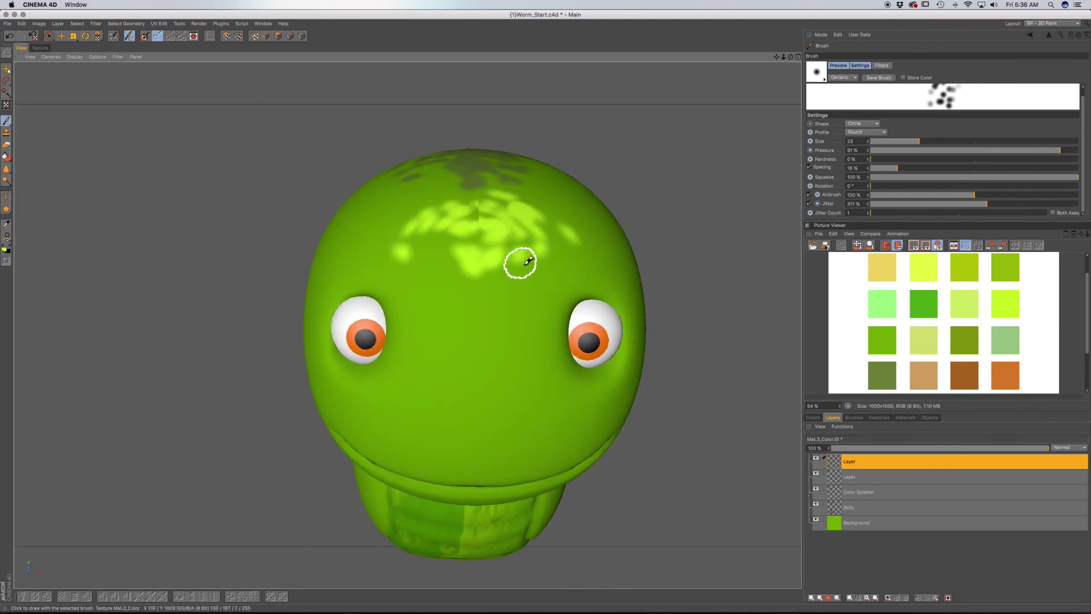
pyautogui.moveTo(502, 254)
pyautogui.keyDown('alt'); pyautogui.mouseDown()
pyautogui.moveTo(463, 256)
pyautogui.moveTo(426, 191)
pyautogui.moveTo(437, 220)
pyautogui.mouseUp(); pyautogui.keyUp('alt')
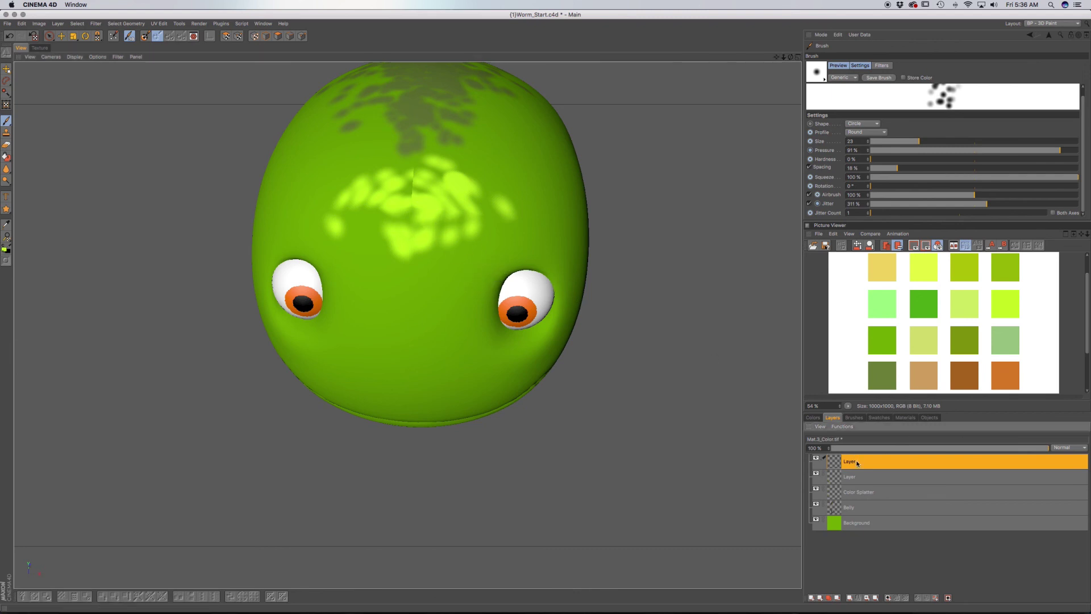
# Hide the top layer holding the lime forehead spots and check the worm's head, back and belly without it
pyautogui.keyDown('alt'); pyautogui.moveTo(441, 343); pyautogui.dragTo(479, 343); pyautogui.keyUp('alt')
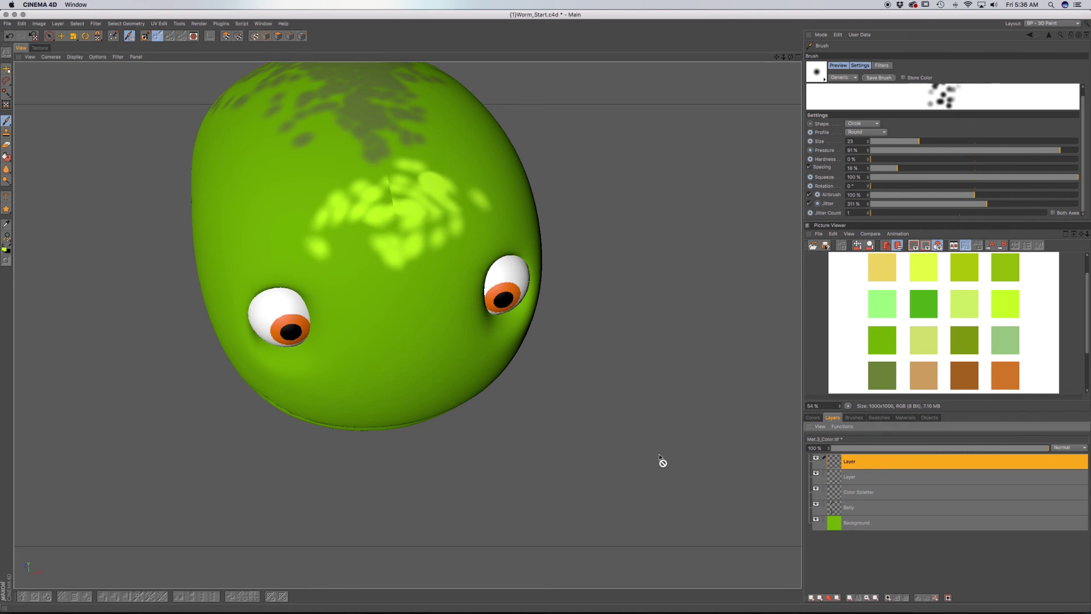
pyautogui.keyDown('alt'); pyautogui.moveTo(400, 333); pyautogui.dragTo(475, 324); pyautogui.keyUp('alt')
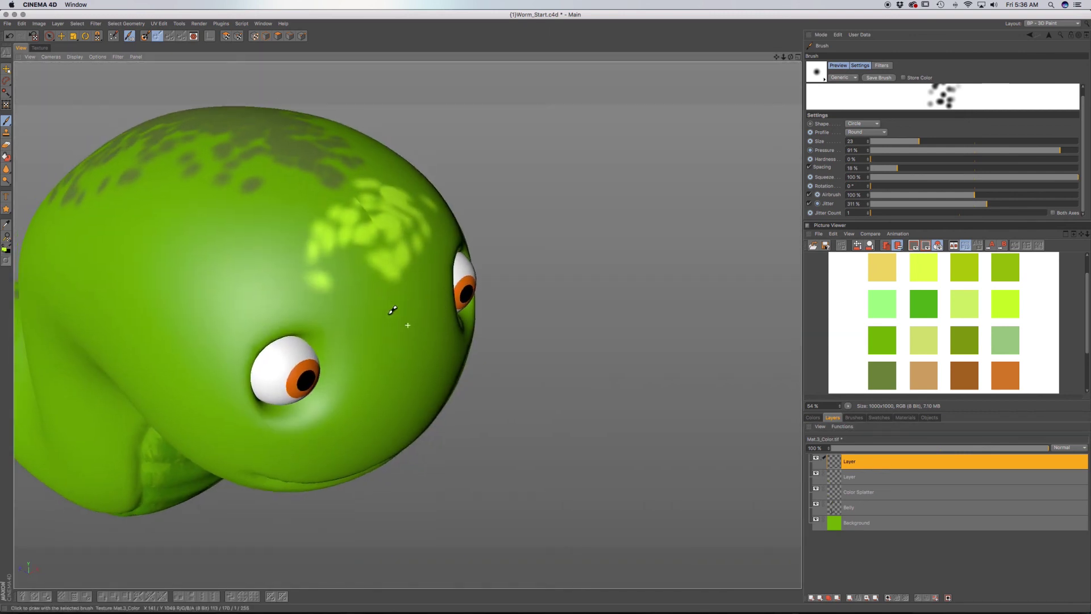
pyautogui.keyDown('alt'); pyautogui.moveTo(392, 310); pyautogui.dragTo(468, 319); pyautogui.keyUp('alt')
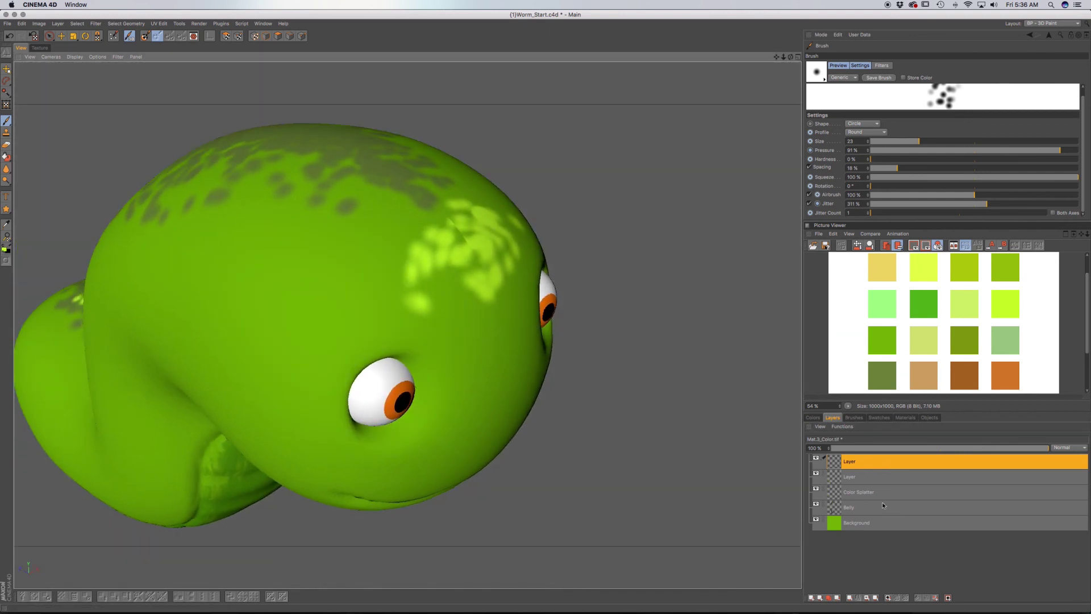
pyautogui.click(862, 468)
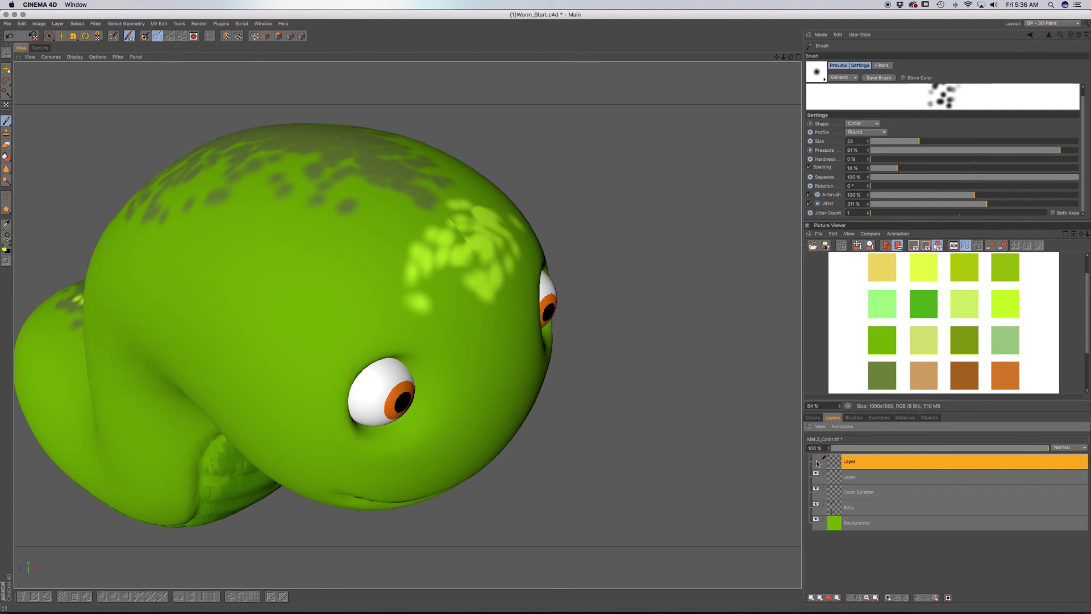
pyautogui.click(816, 462)
pyautogui.keyDown('alt'); pyautogui.moveTo(514, 218); pyautogui.dragTo(500, 278); pyautogui.keyUp('alt')
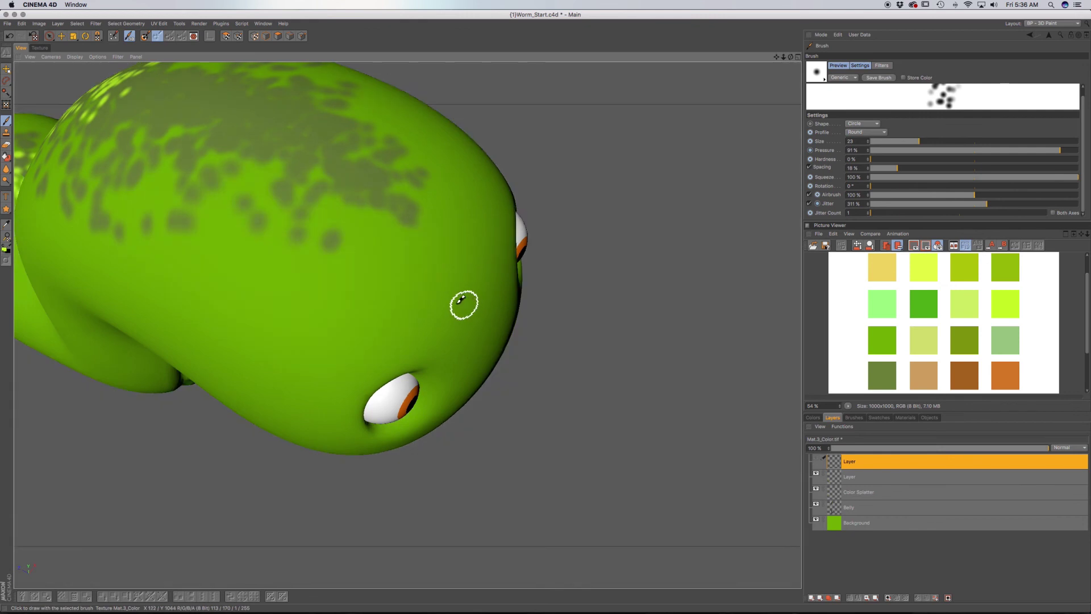
pyautogui.moveTo(465, 302)
pyautogui.keyDown('alt'); pyautogui.mouseDown()
pyautogui.moveTo(441, 268)
pyautogui.moveTo(506, 341)
pyautogui.moveTo(415, 341)
pyautogui.mouseUp(); pyautogui.keyUp('alt')
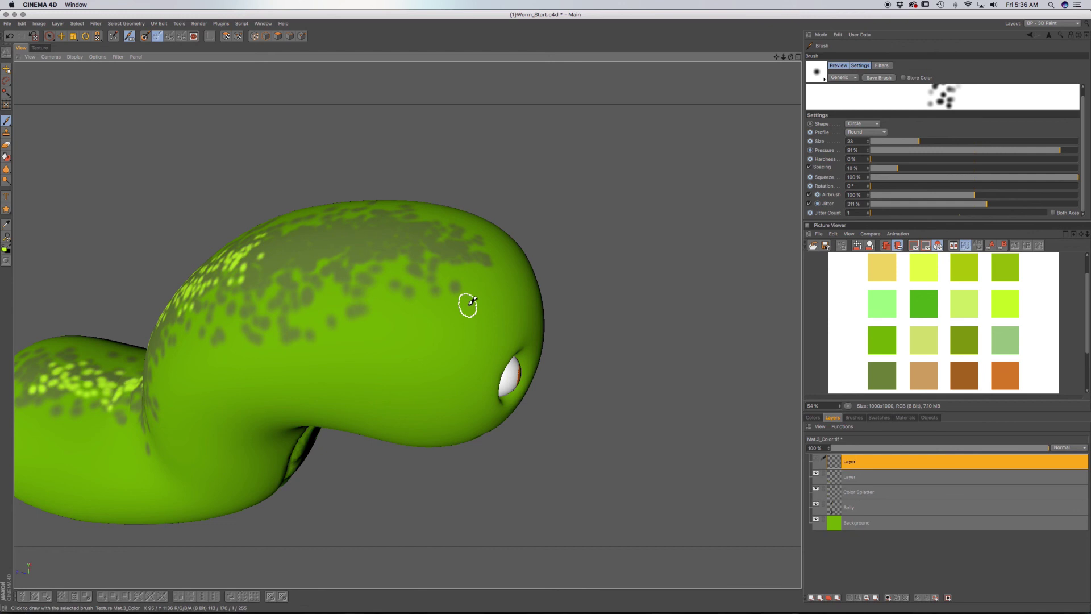
pyautogui.moveTo(419, 299)
pyautogui.keyDown('alt'); pyautogui.mouseDown()
pyautogui.moveTo(445, 336)
pyautogui.moveTo(441, 304)
pyautogui.moveTo(455, 333)
pyautogui.moveTo(373, 272)
pyautogui.moveTo(444, 317)
pyautogui.moveTo(394, 297)
pyautogui.moveTo(516, 317)
pyautogui.moveTo(511, 329)
pyautogui.moveTo(370, 307)
pyautogui.mouseUp(); pyautogui.keyUp('alt')
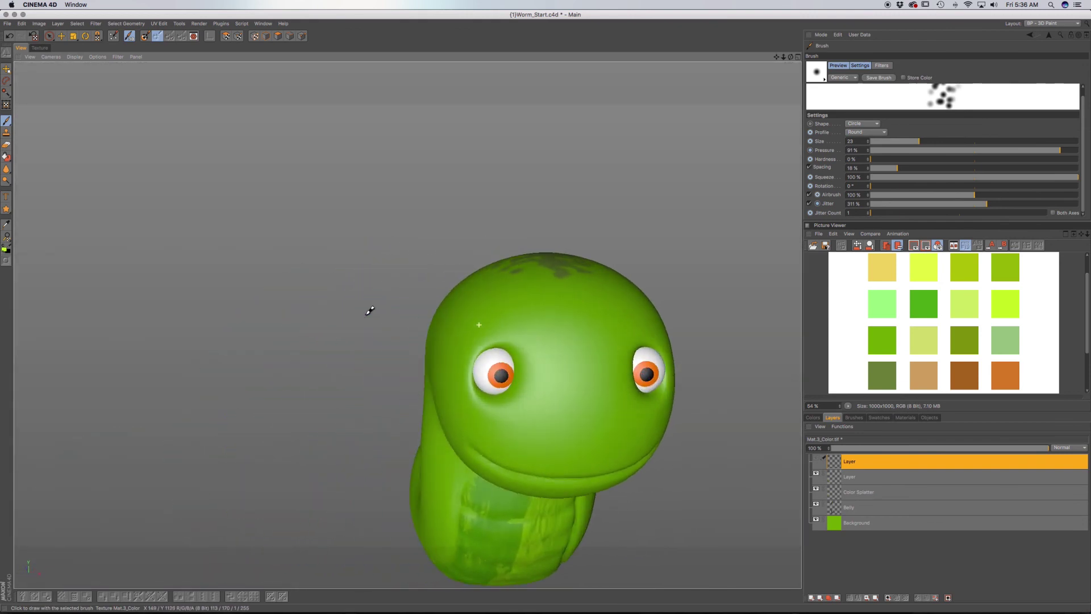
pyautogui.moveTo(550, 300)
pyautogui.keyDown('alt'); pyautogui.mouseDown()
pyautogui.moveTo(550, 331)
pyautogui.moveTo(550, 312)
pyautogui.moveTo(523, 311)
pyautogui.moveTo(548, 324)
pyautogui.moveTo(547, 348)
pyautogui.moveTo(552, 293)
pyautogui.moveTo(555, 329)
pyautogui.moveTo(546, 302)
pyautogui.moveTo(572, 356)
pyautogui.moveTo(563, 370)
pyautogui.moveTo(591, 305)
pyautogui.moveTo(555, 287)
pyautogui.moveTo(555, 307)
pyautogui.mouseUp(); pyautogui.keyUp('alt')
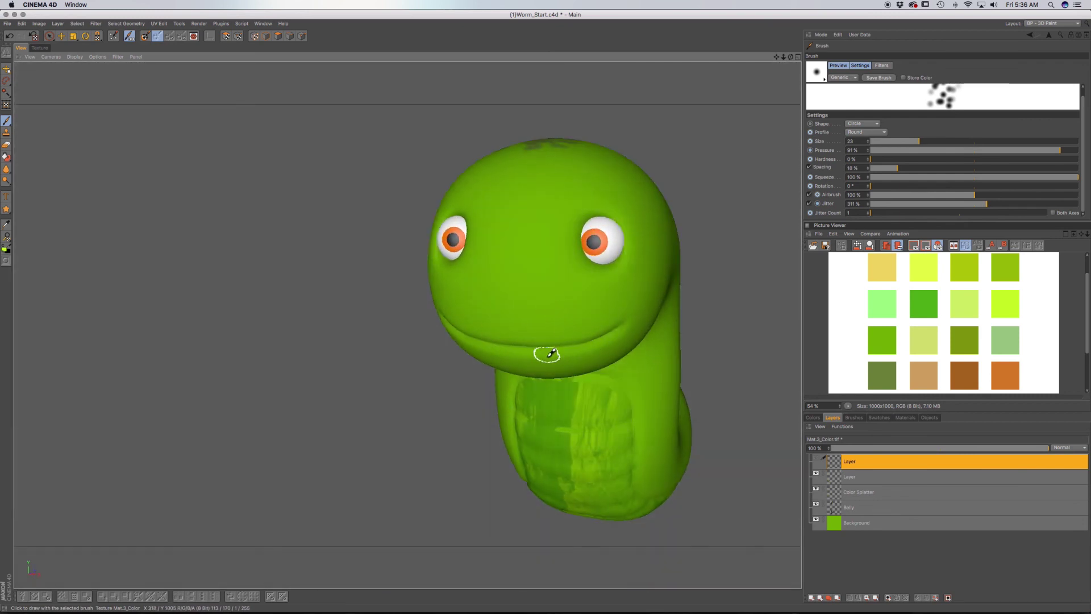
pyautogui.keyDown('alt'); pyautogui.moveTo(550, 360); pyautogui.dragTo(487, 337); pyautogui.keyUp('alt')
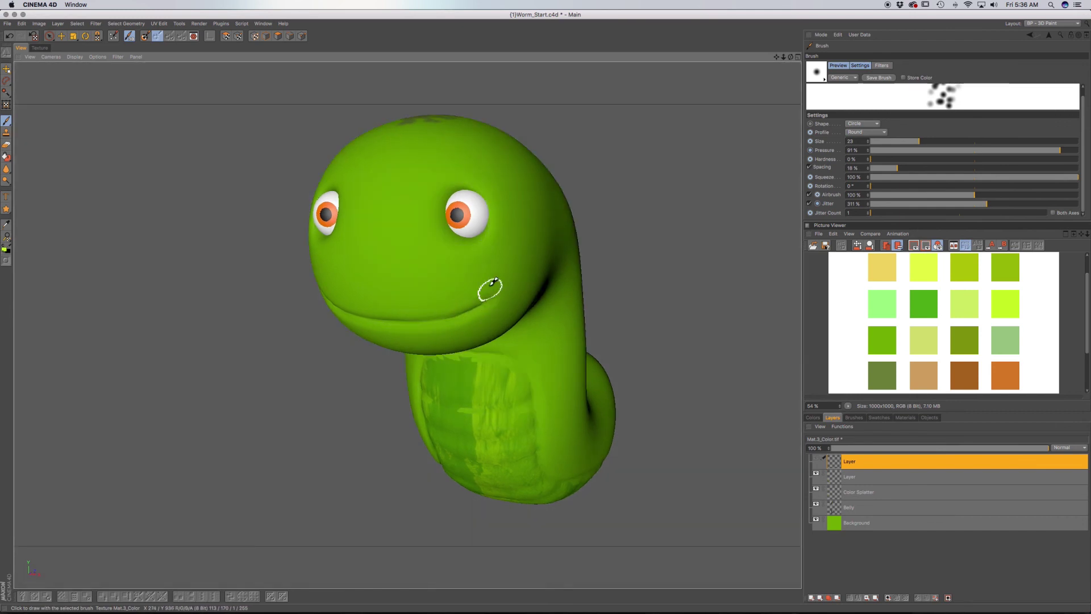